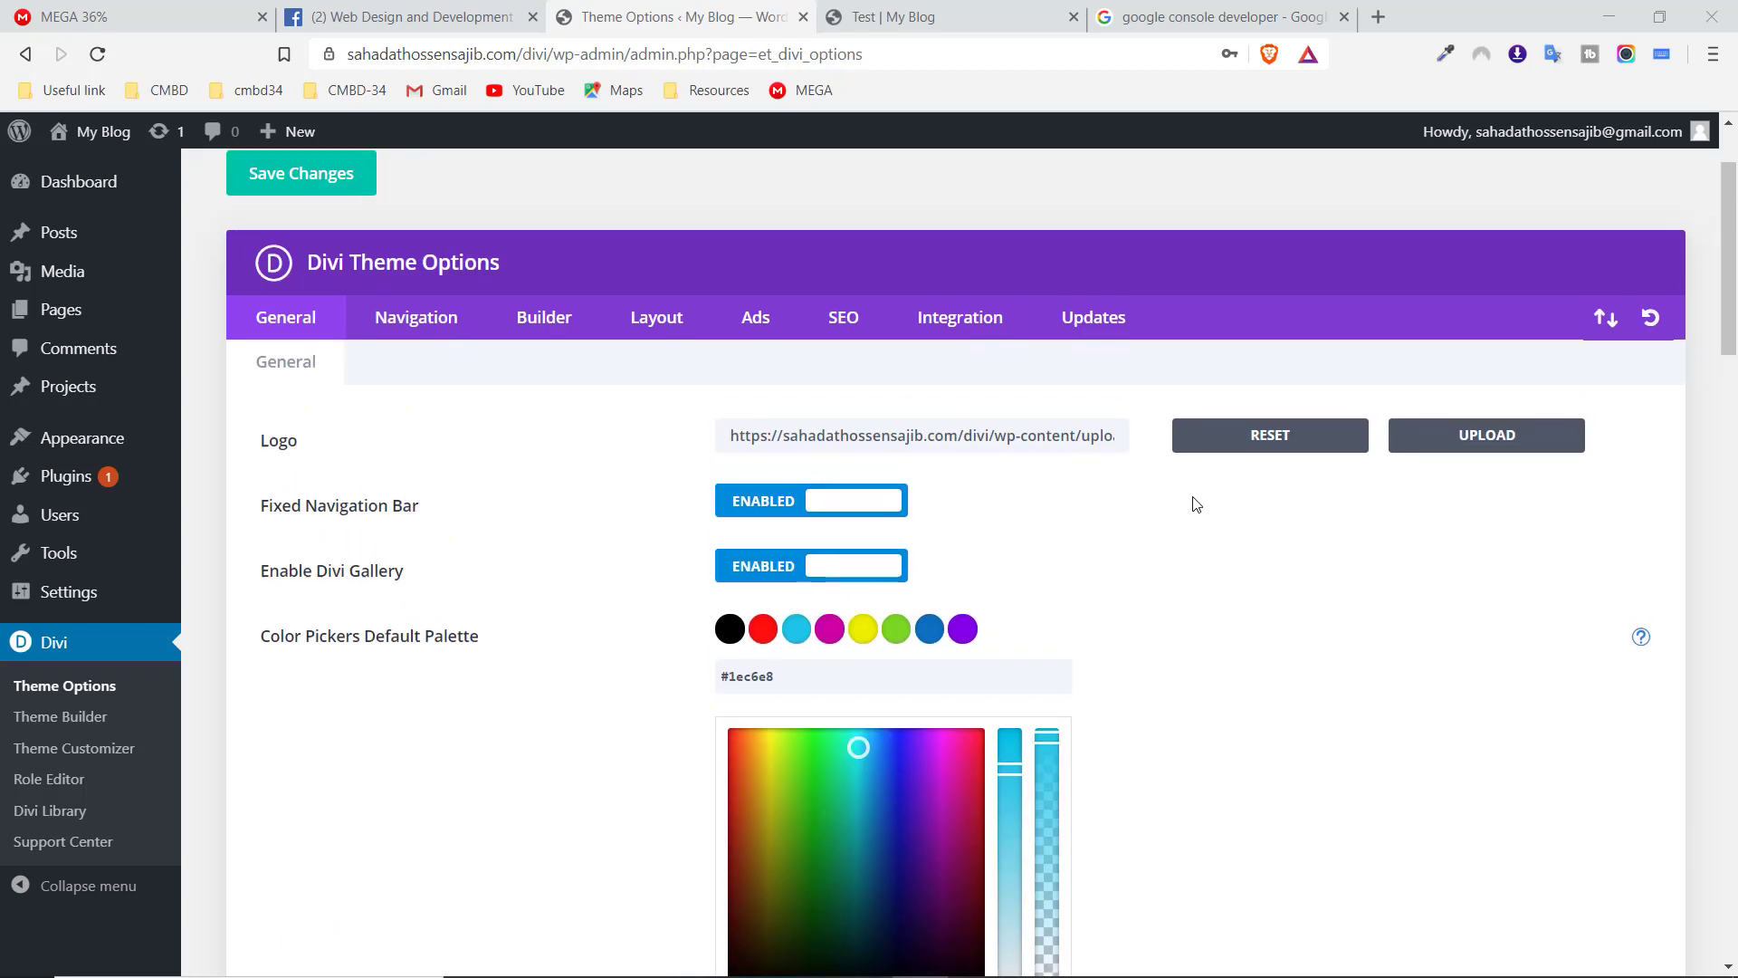
Activate the empty Google API Key field in the Divi theme options and close the Google search results page
scroll(1047, 465, down, 8)
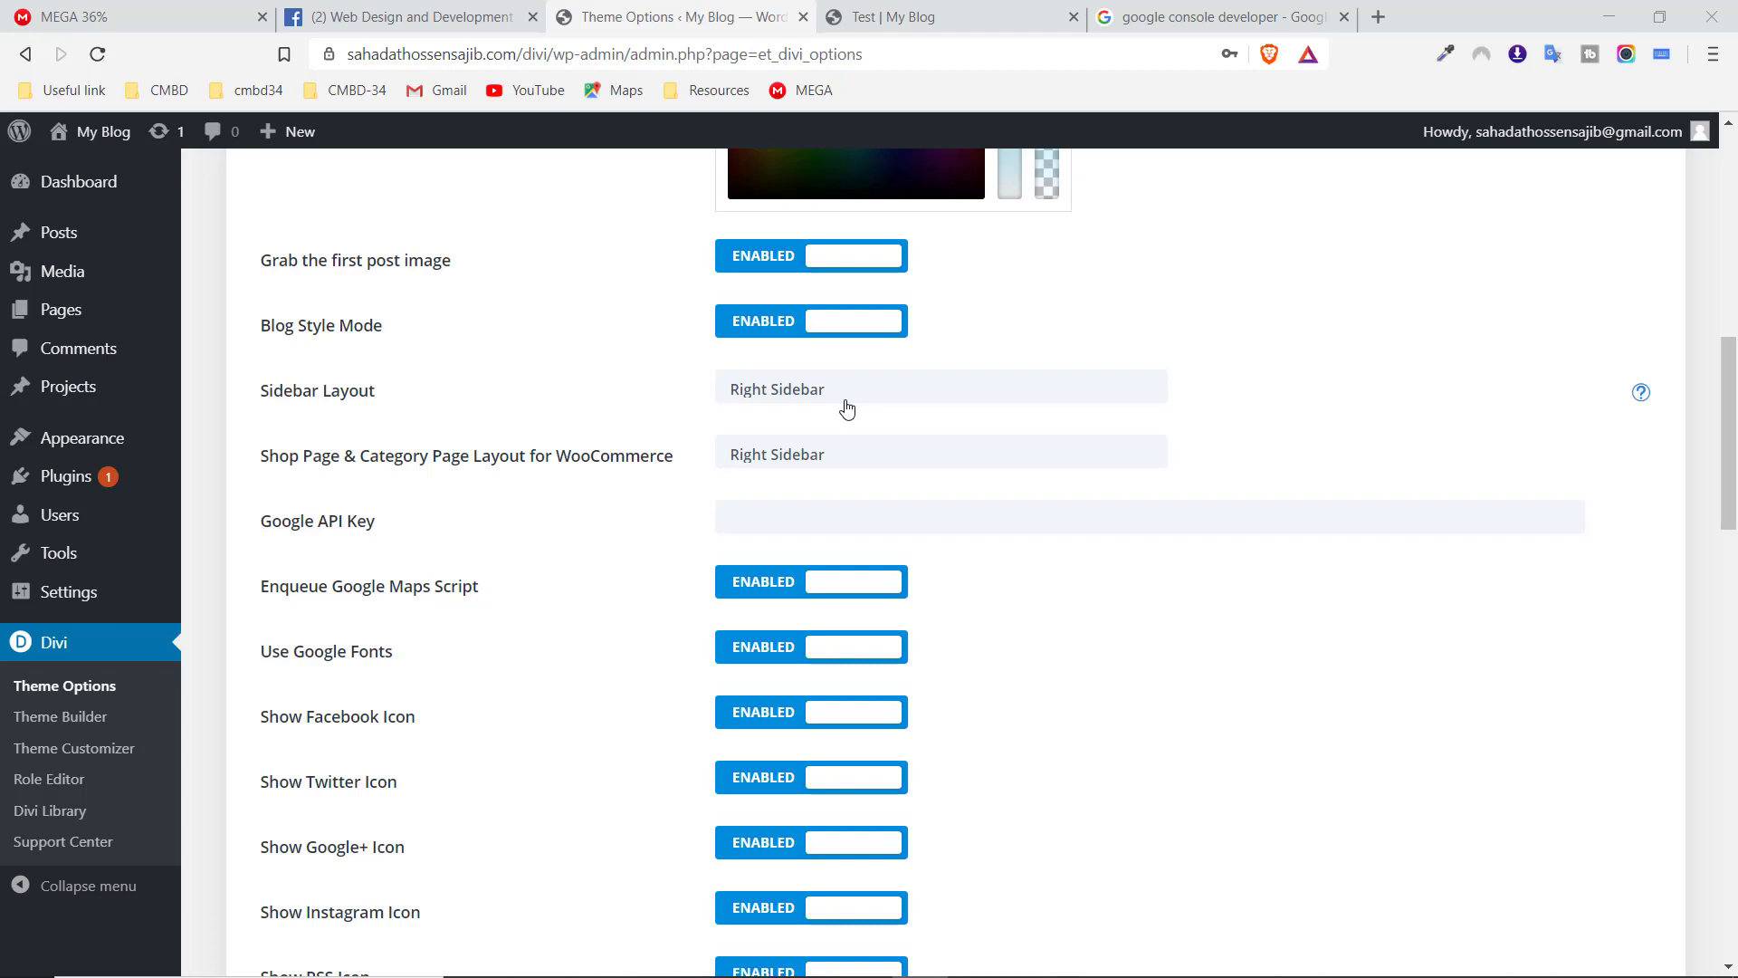
click(804, 525)
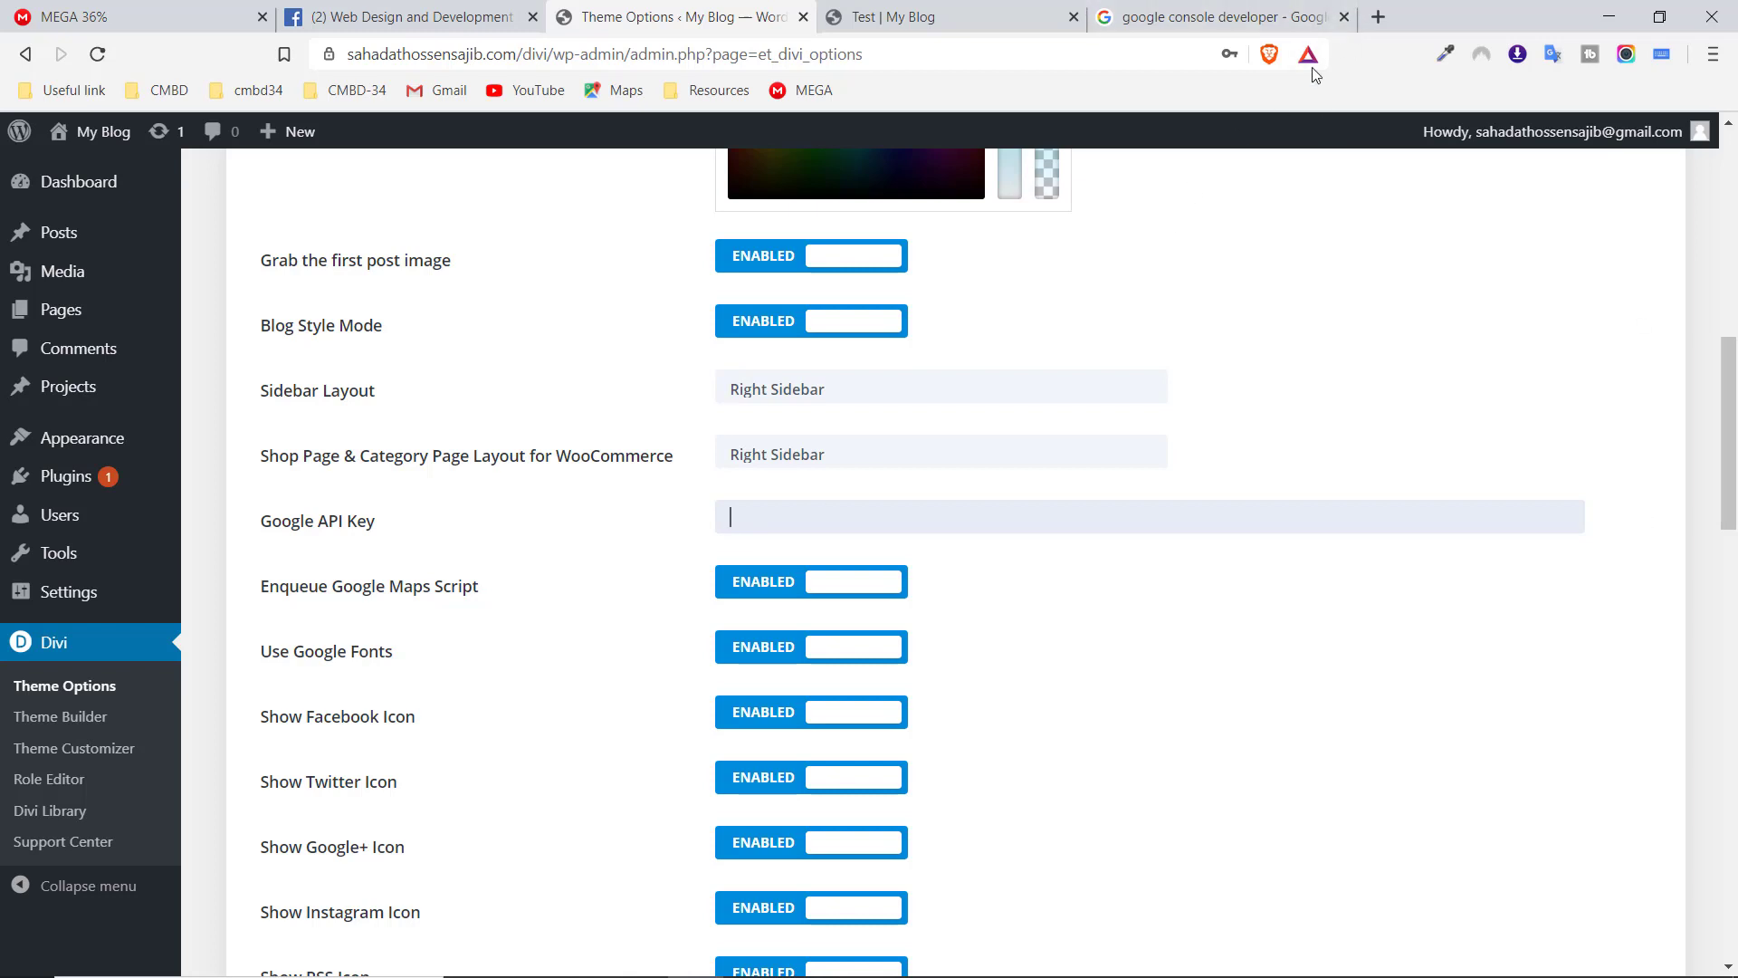
click(1345, 16)
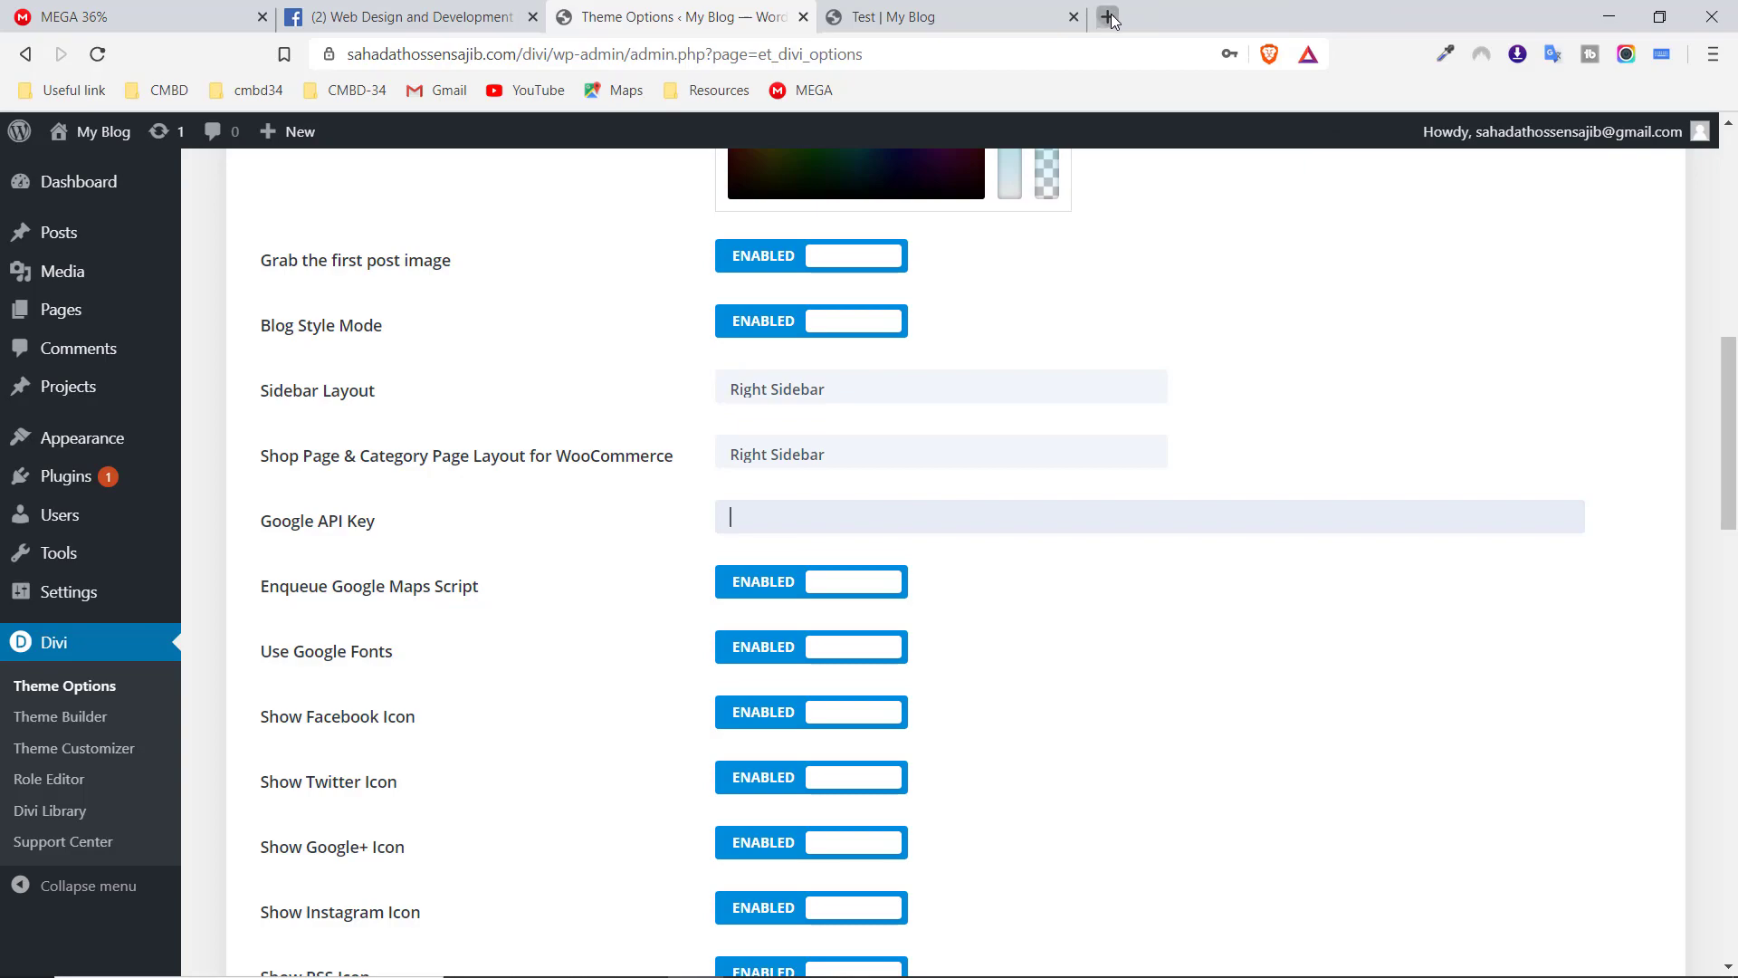
Open console.developers.google.com in a new browser tab
click(1108, 17)
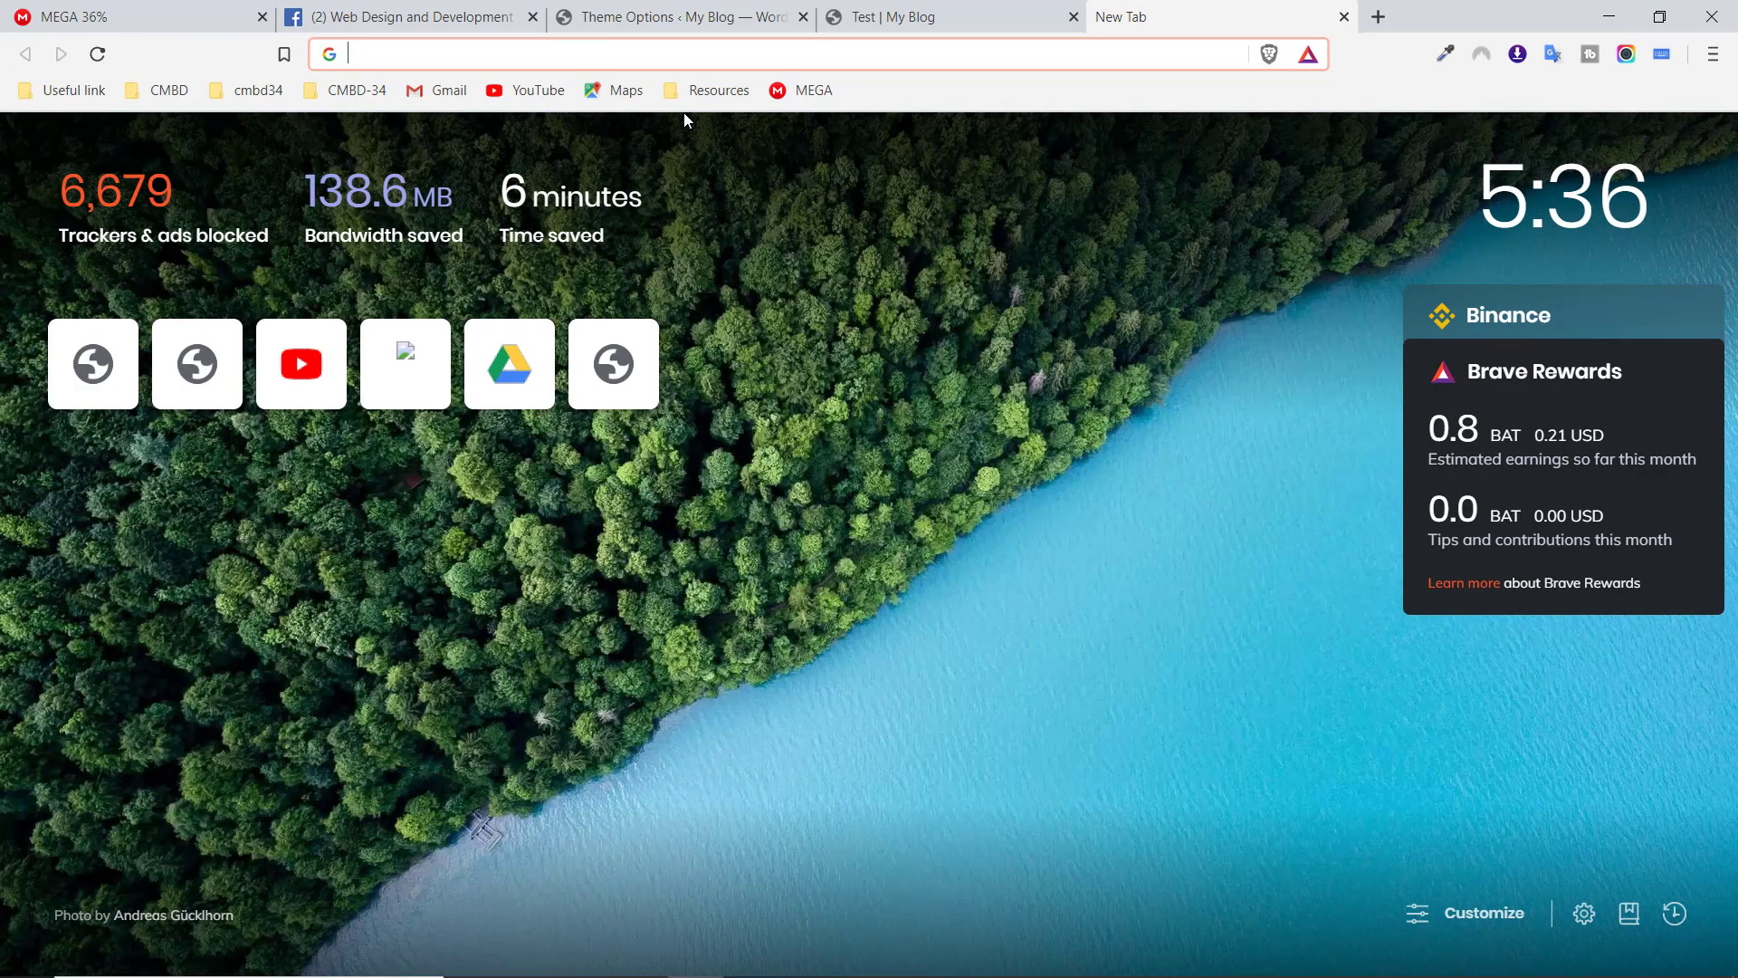
text(console)
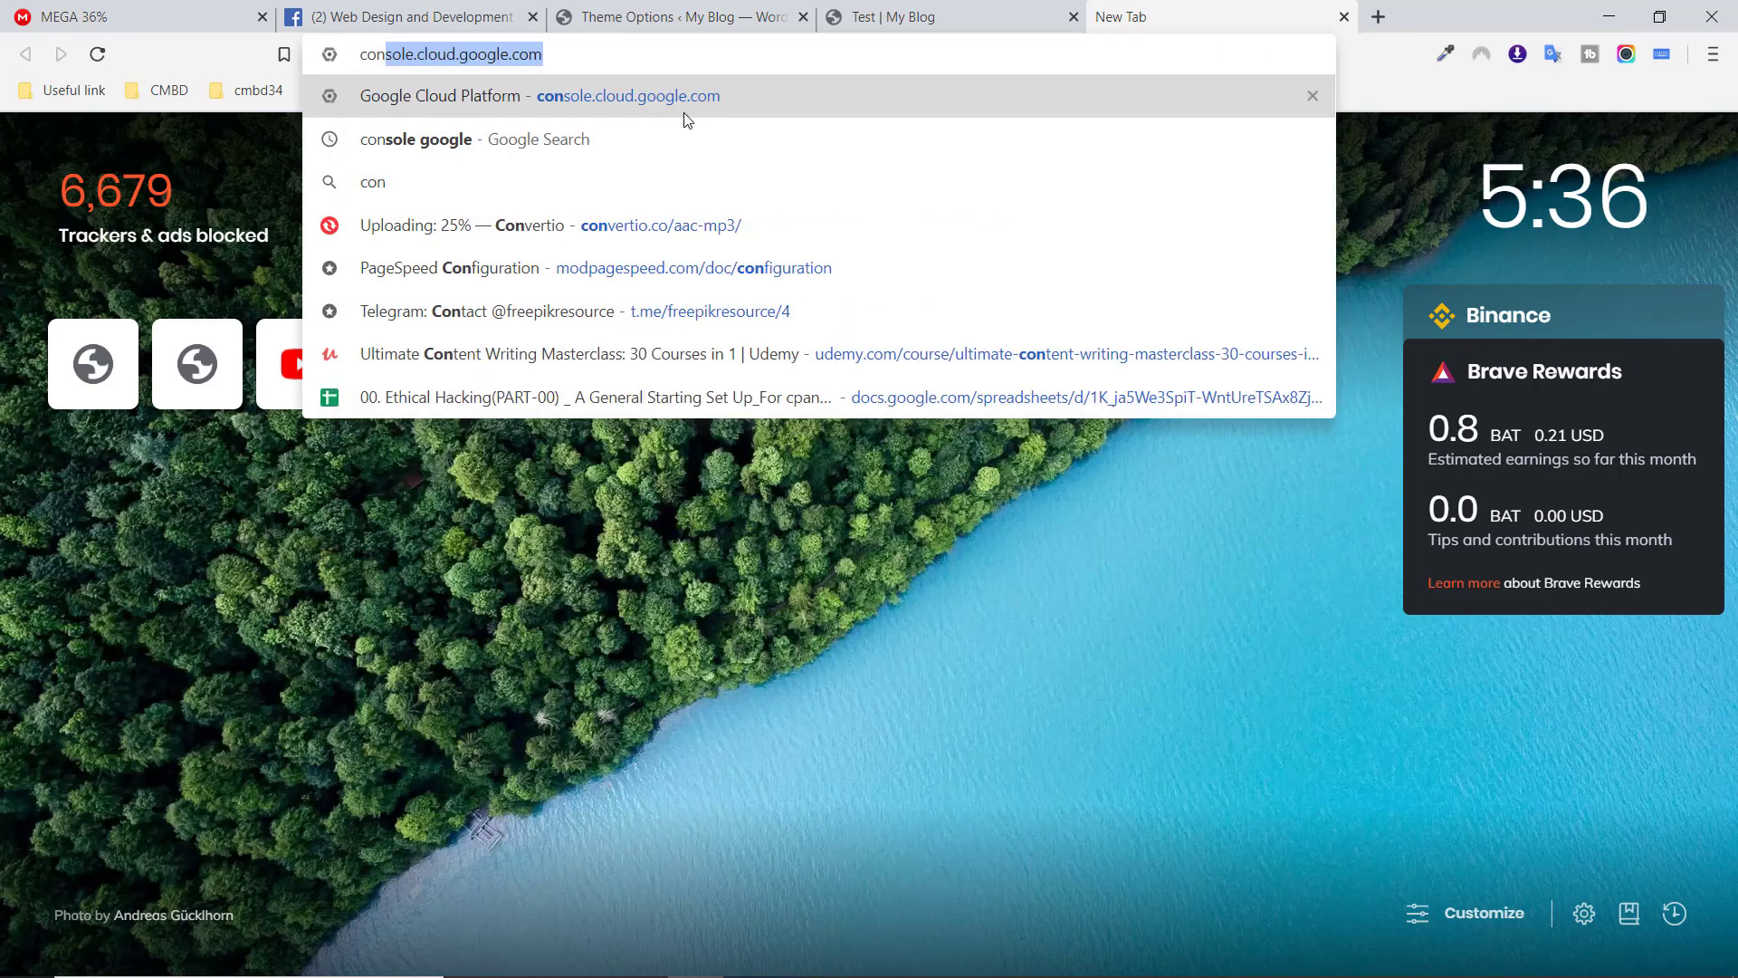
text(.deve)
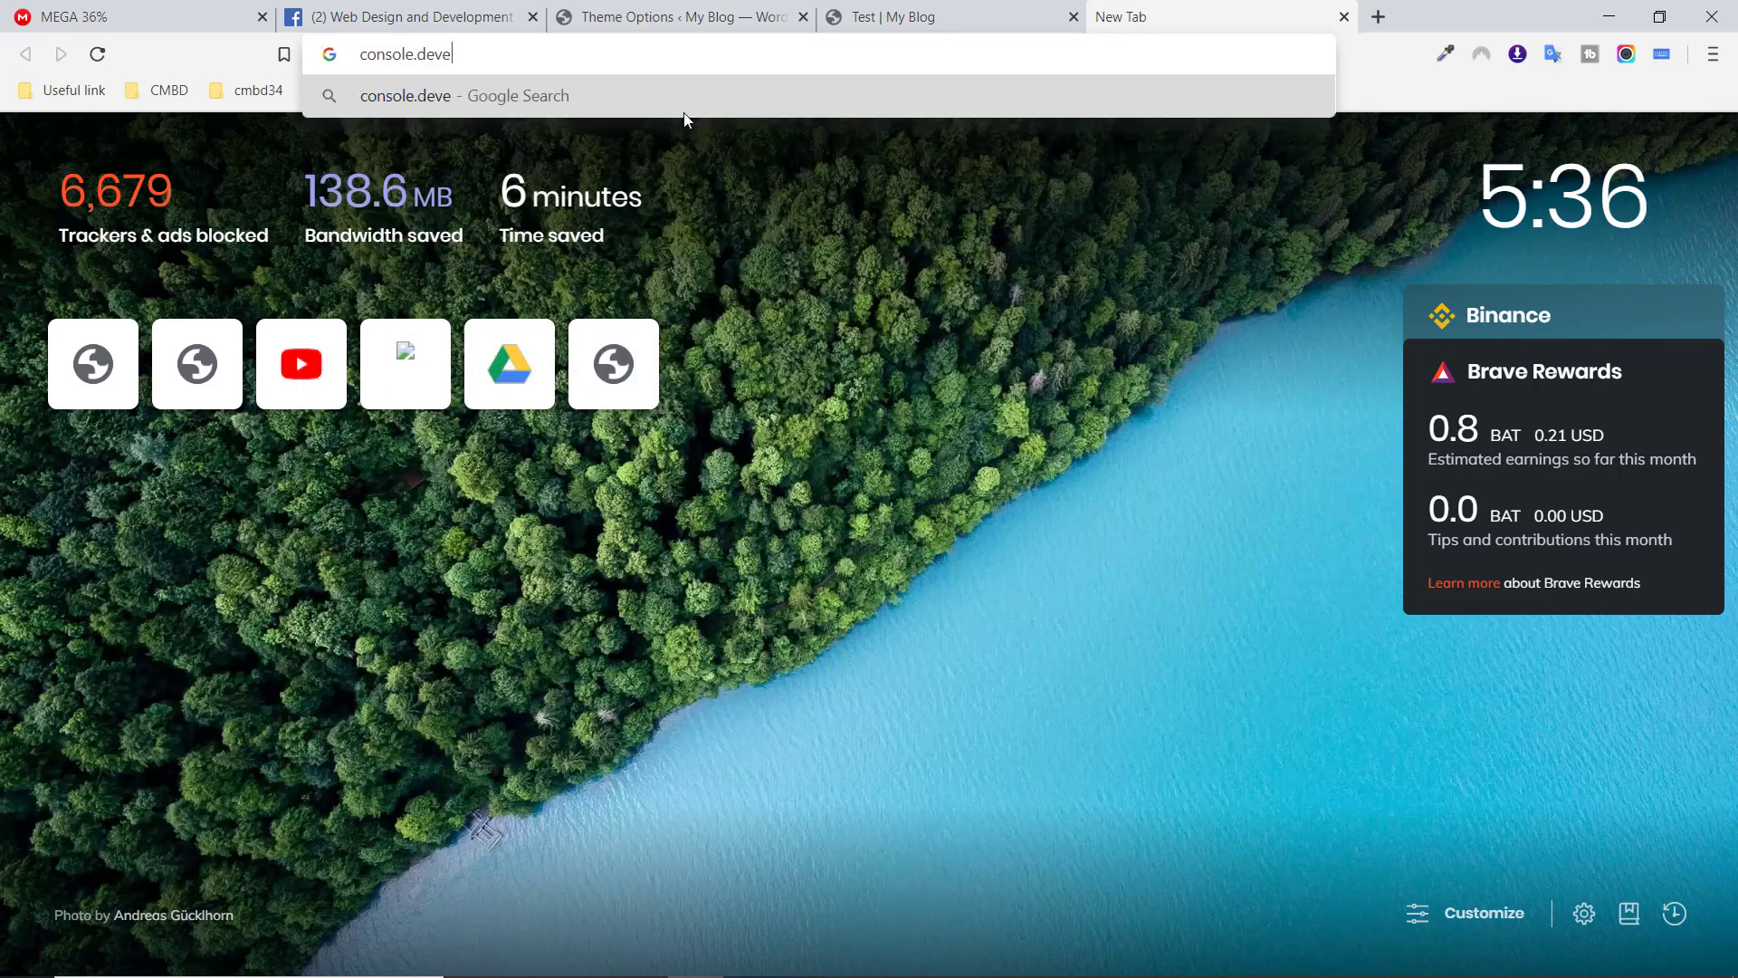
text(loper)
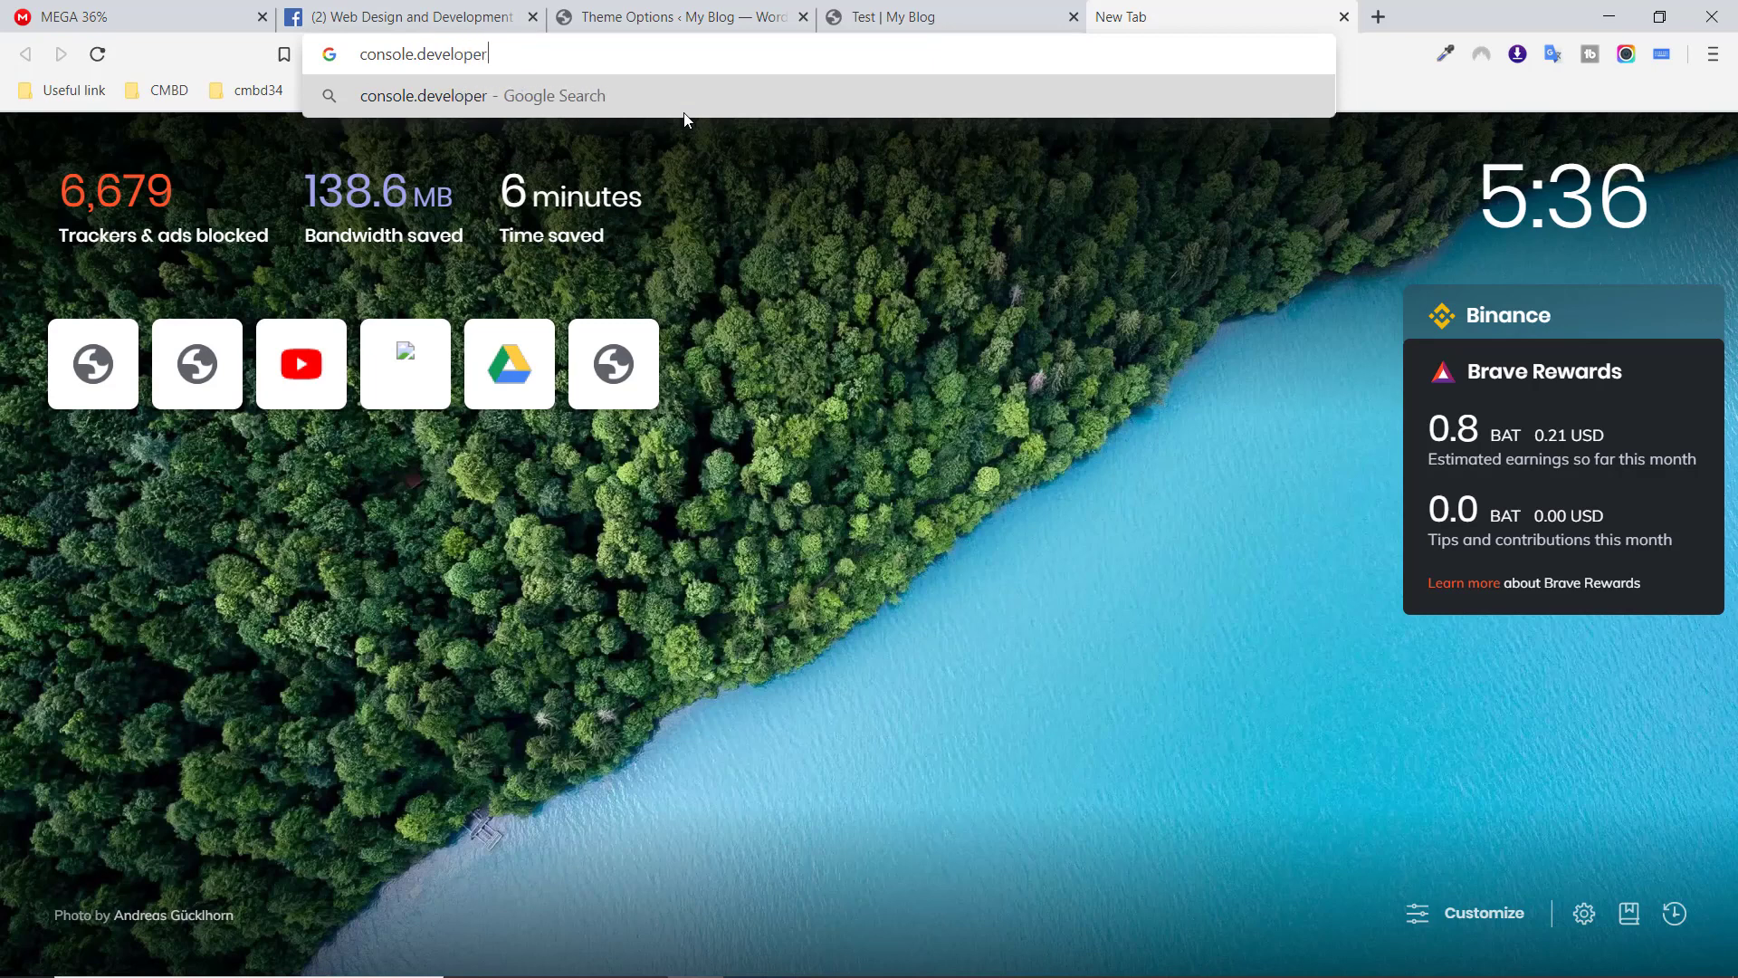
text(s.google)
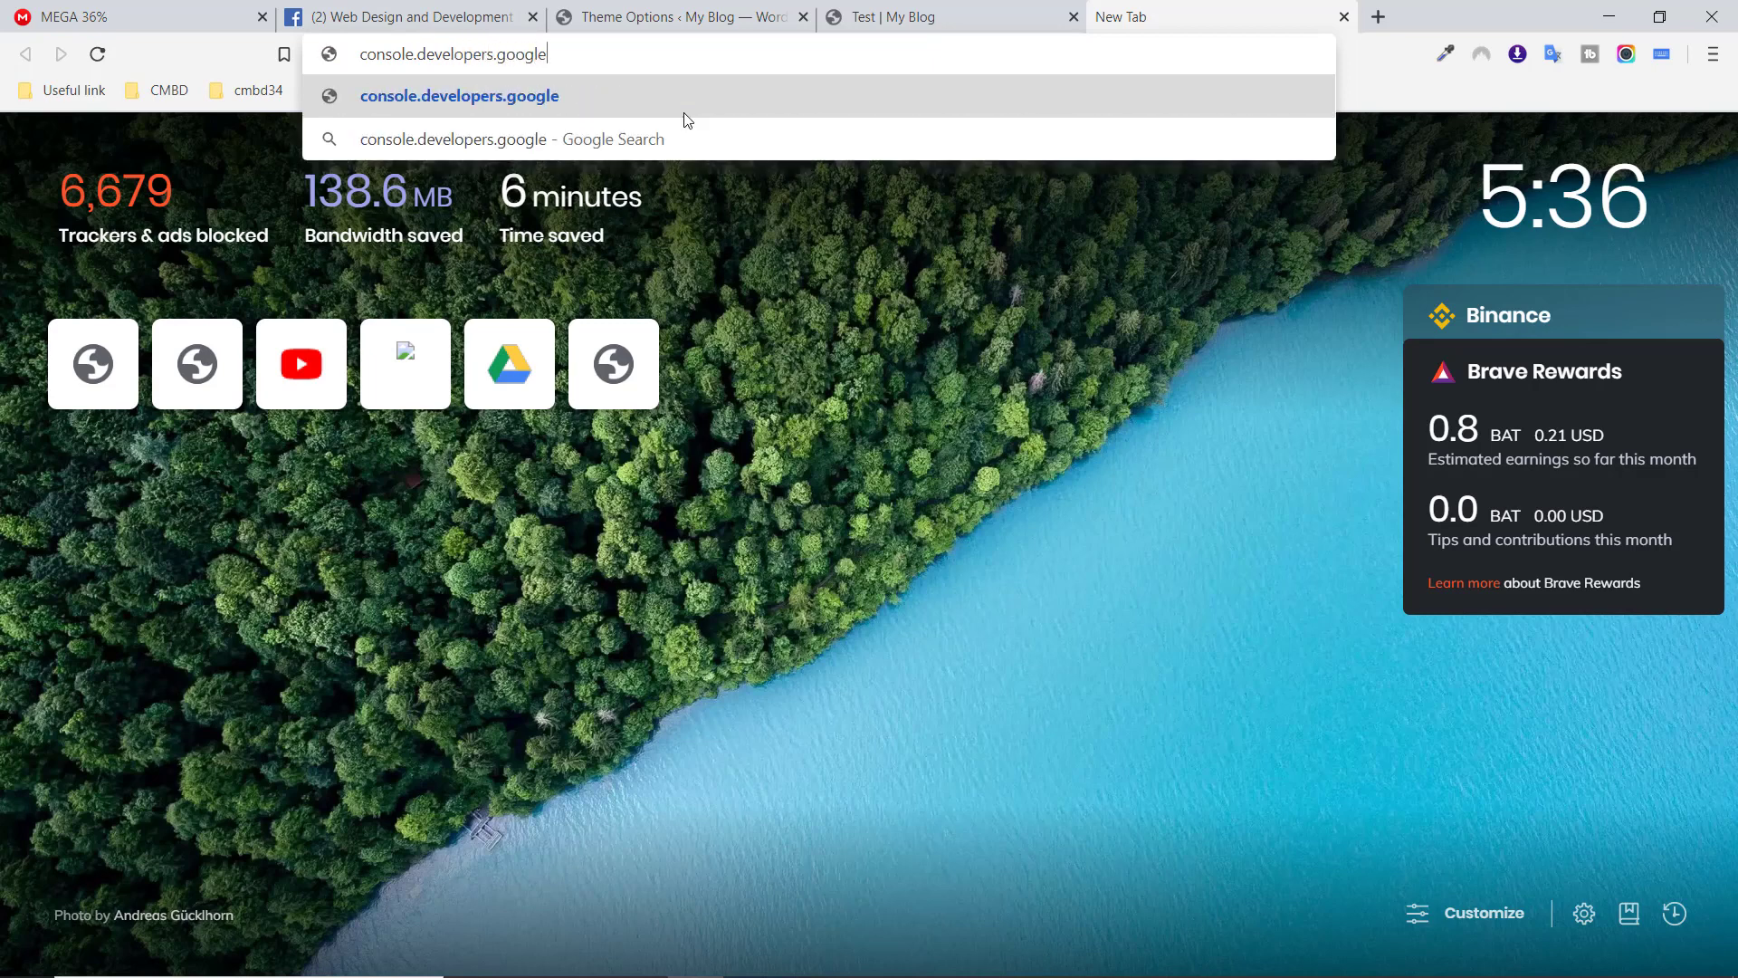
text(.com)
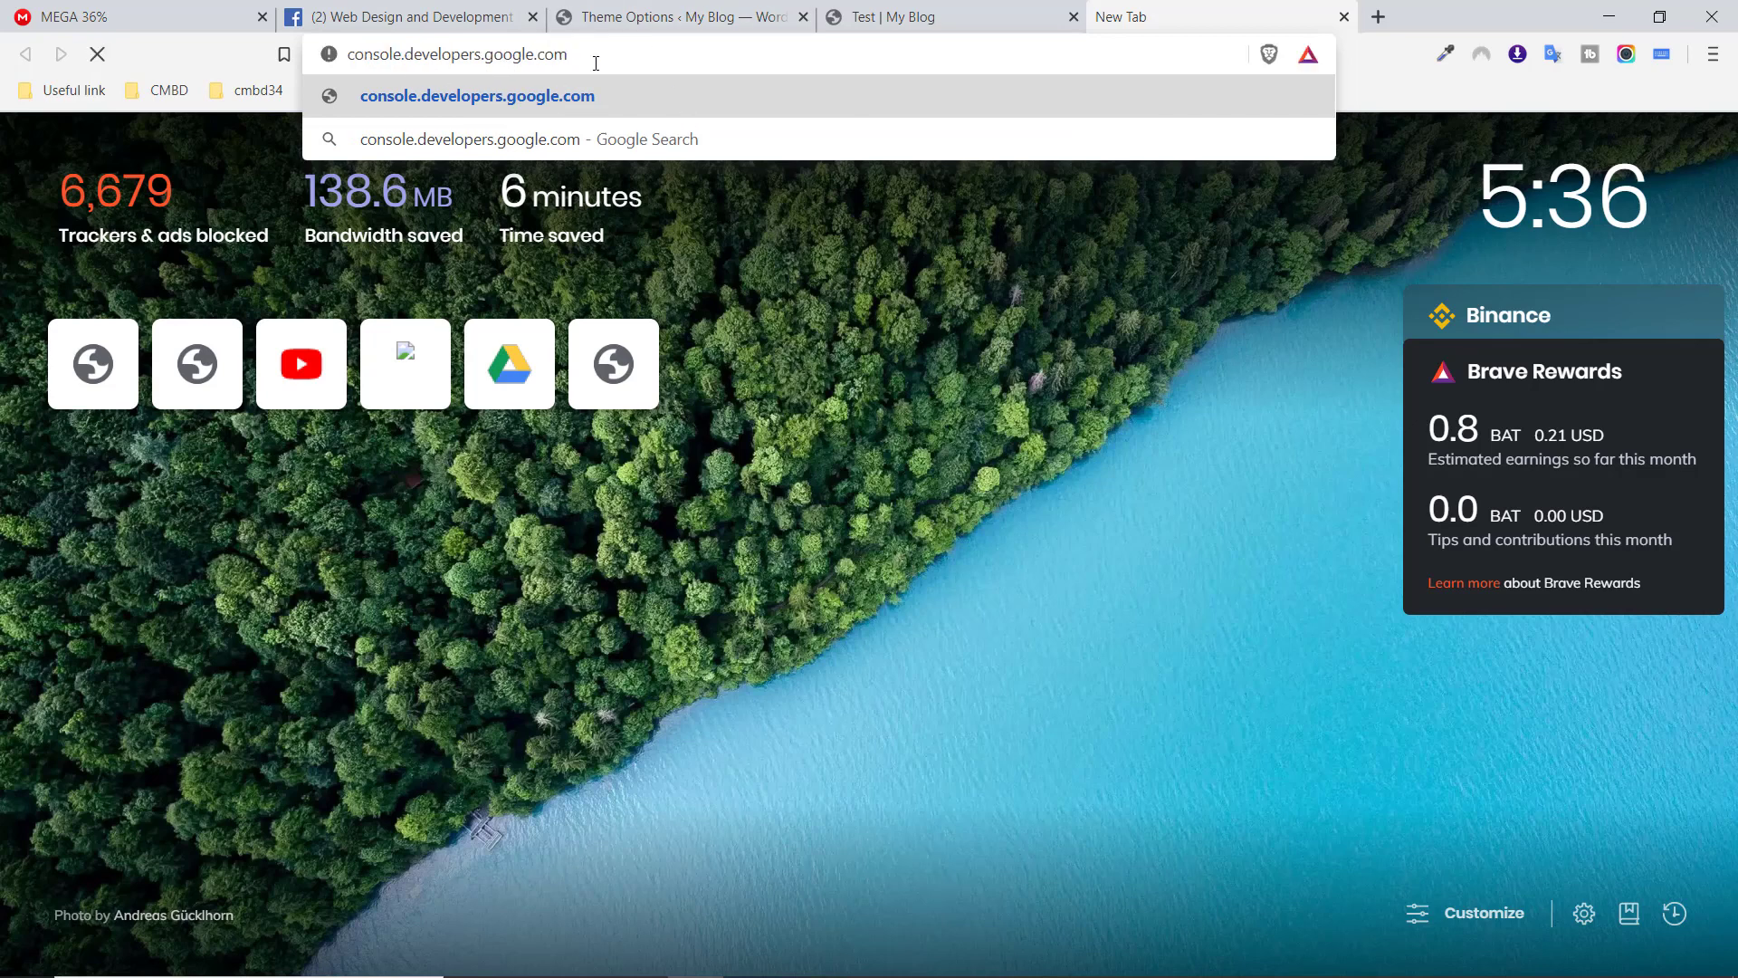
key(Return)
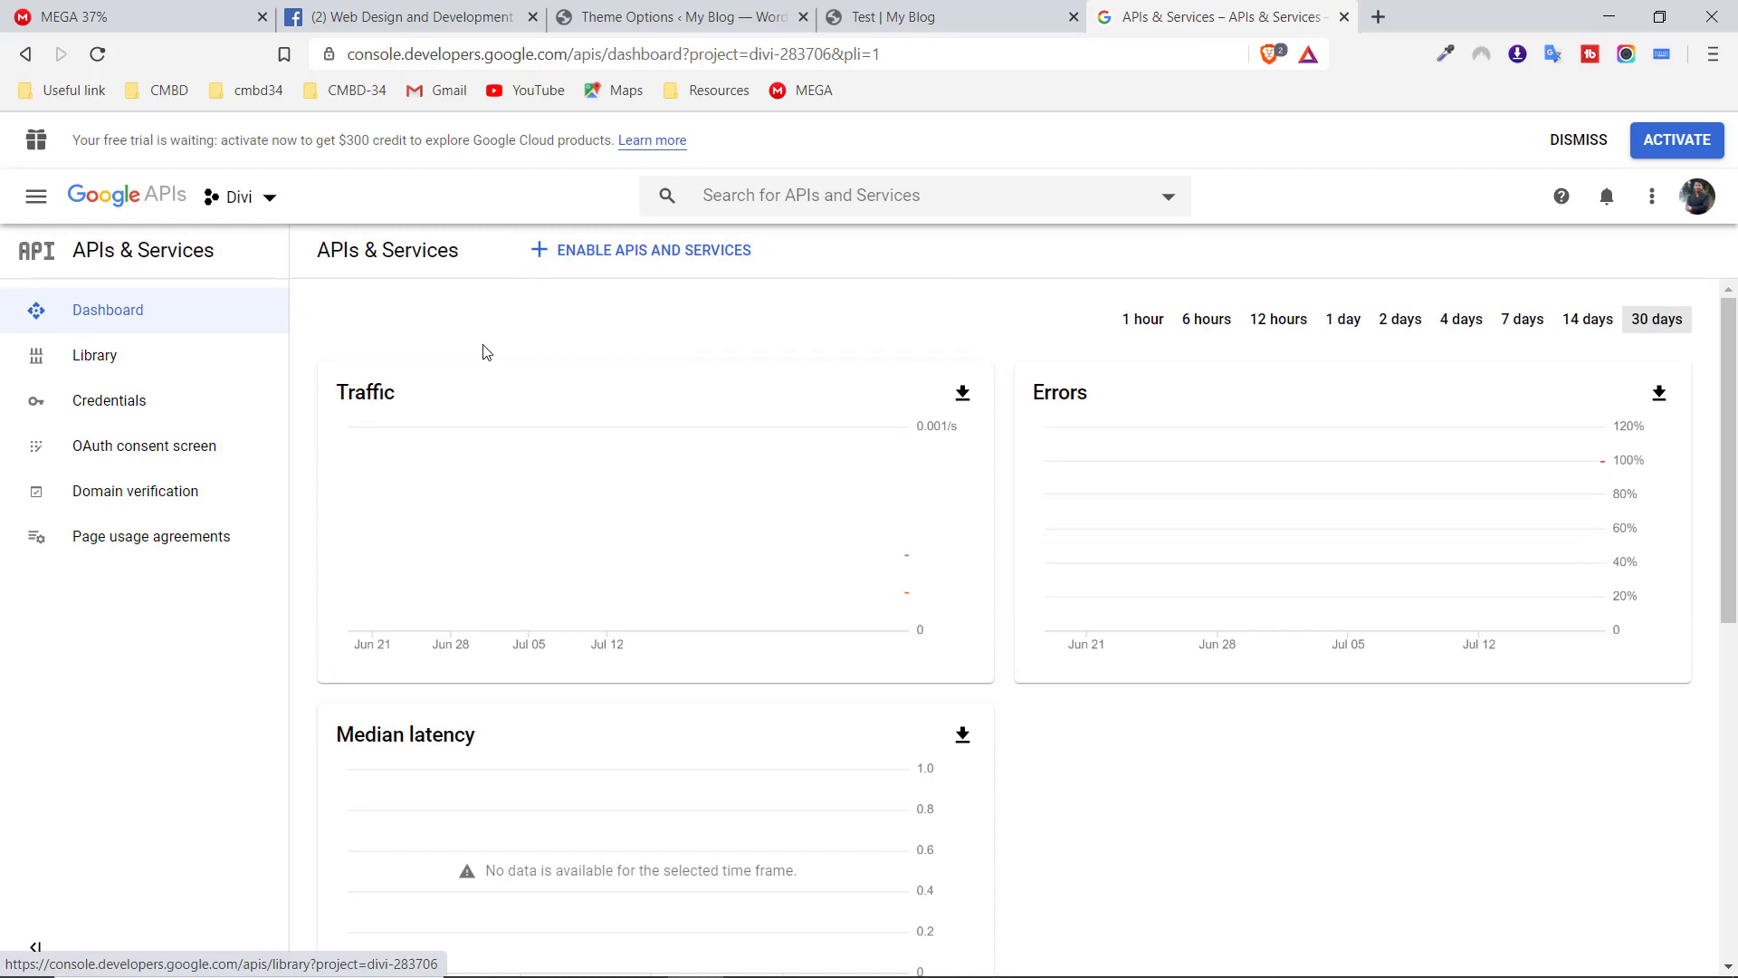
Create a new Google API project named "Divi tutorial" with no organization and dismiss the notifications
click(244, 204)
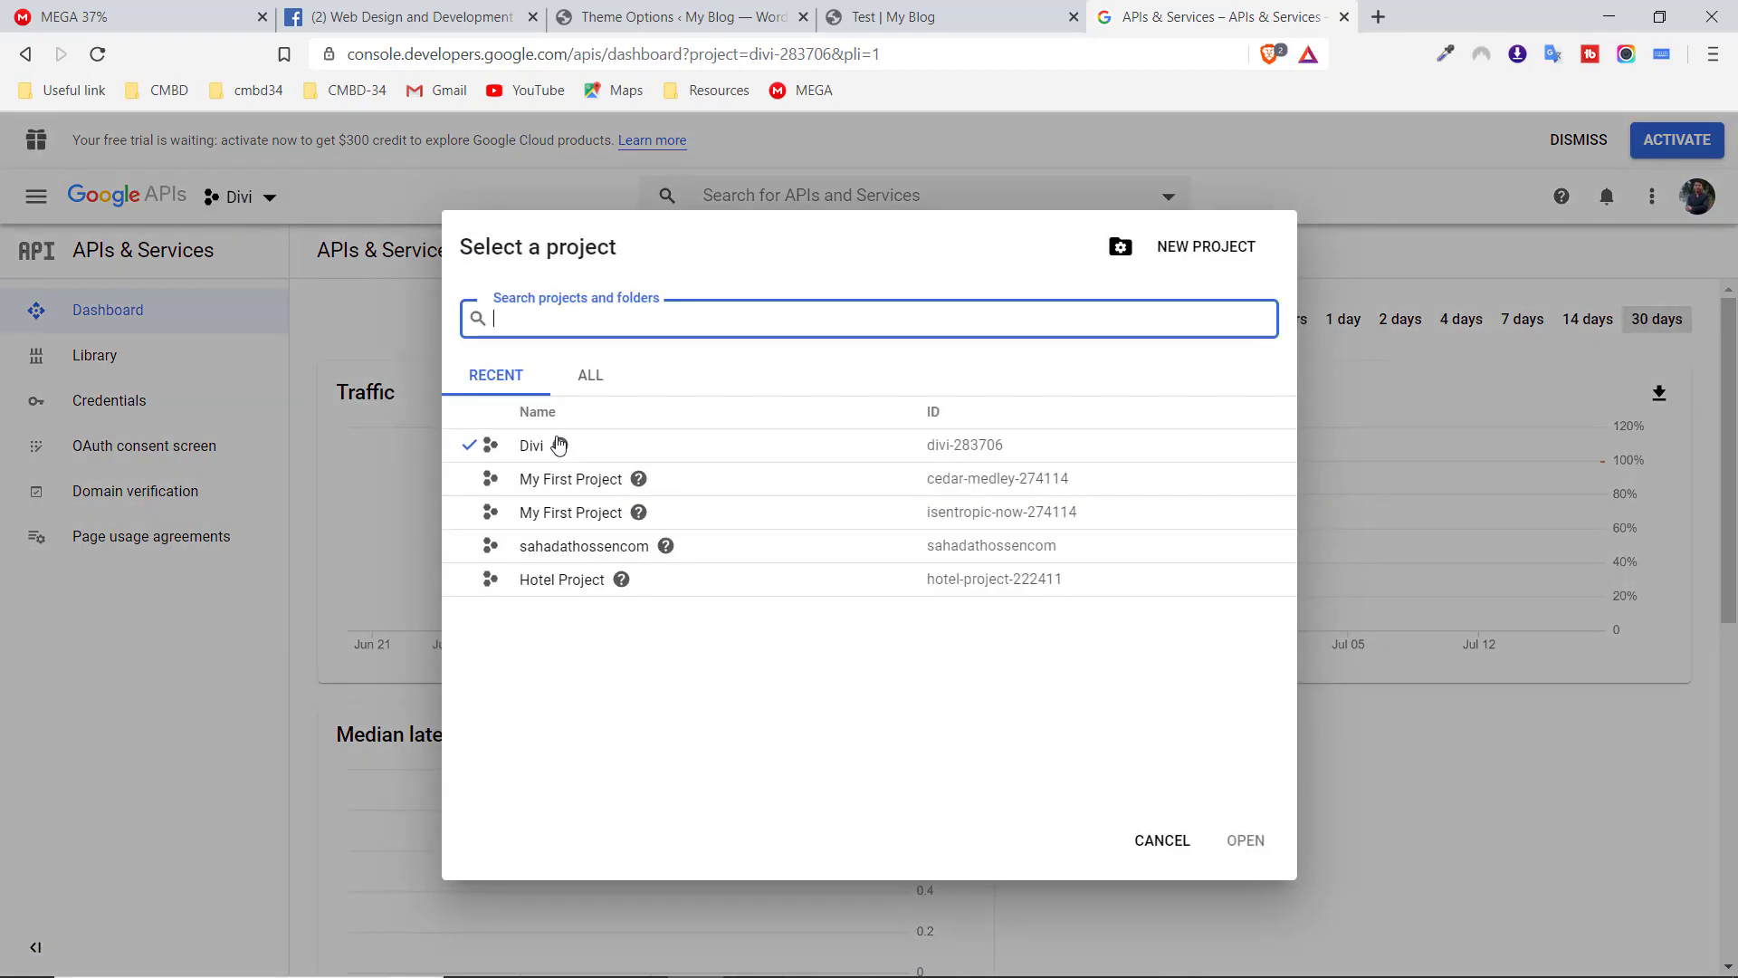
mouse_move(562, 445)
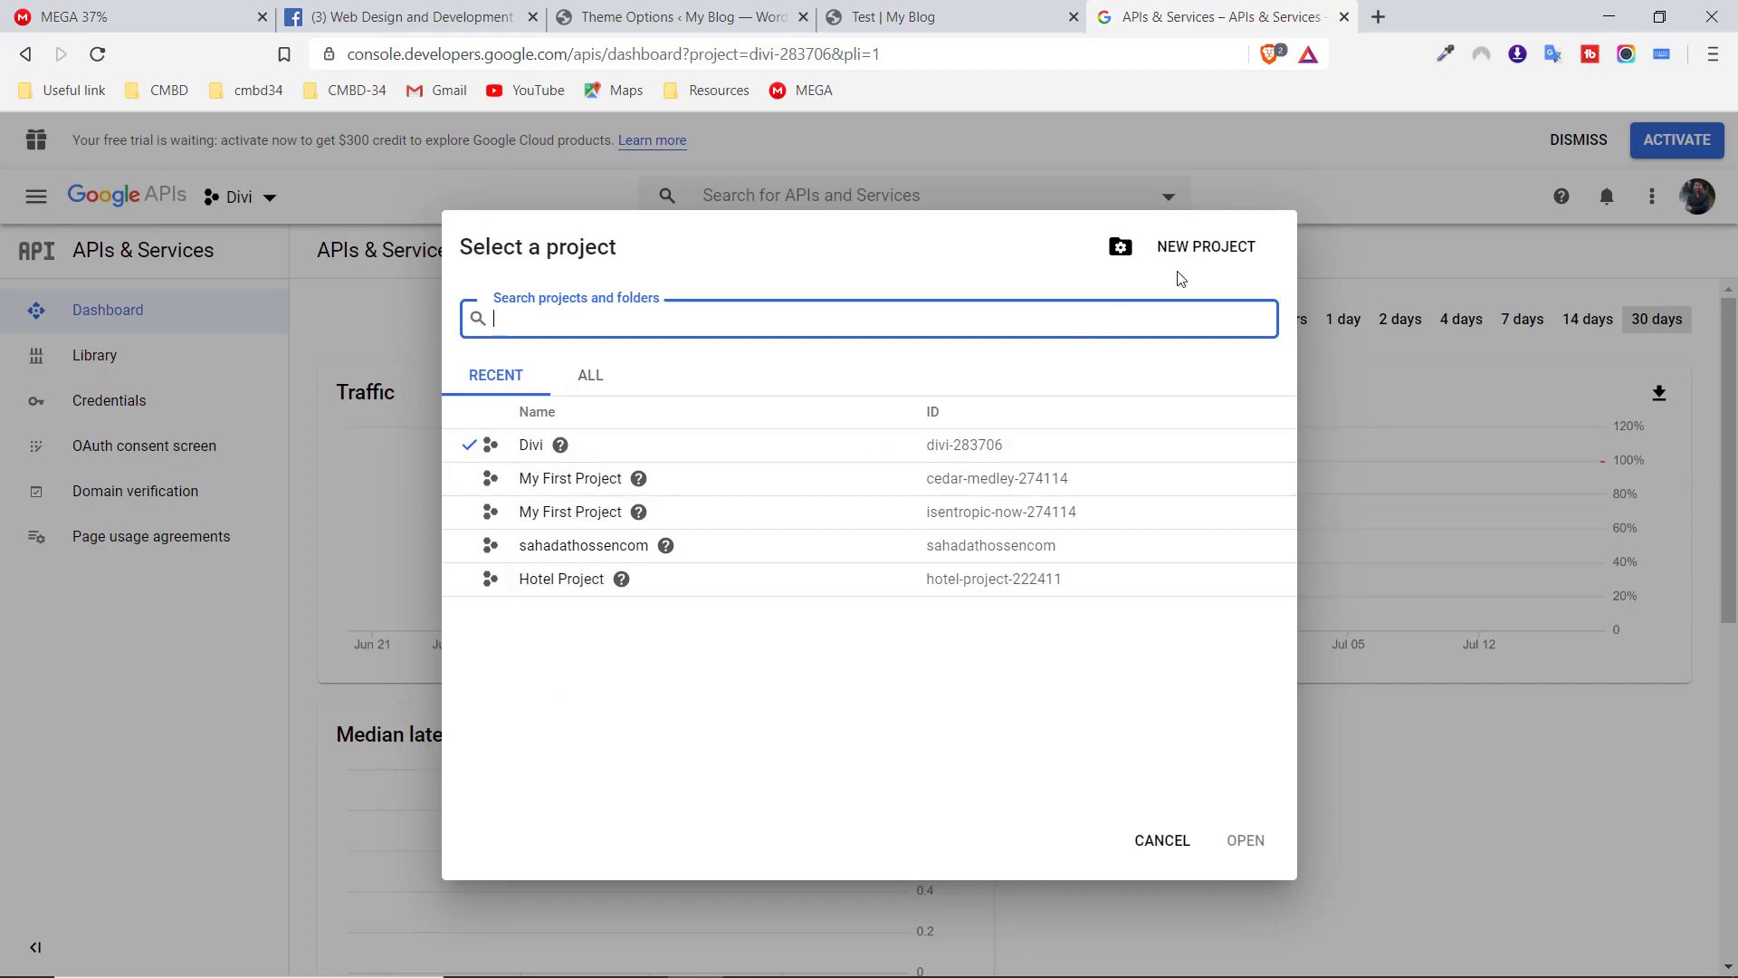
click(1202, 253)
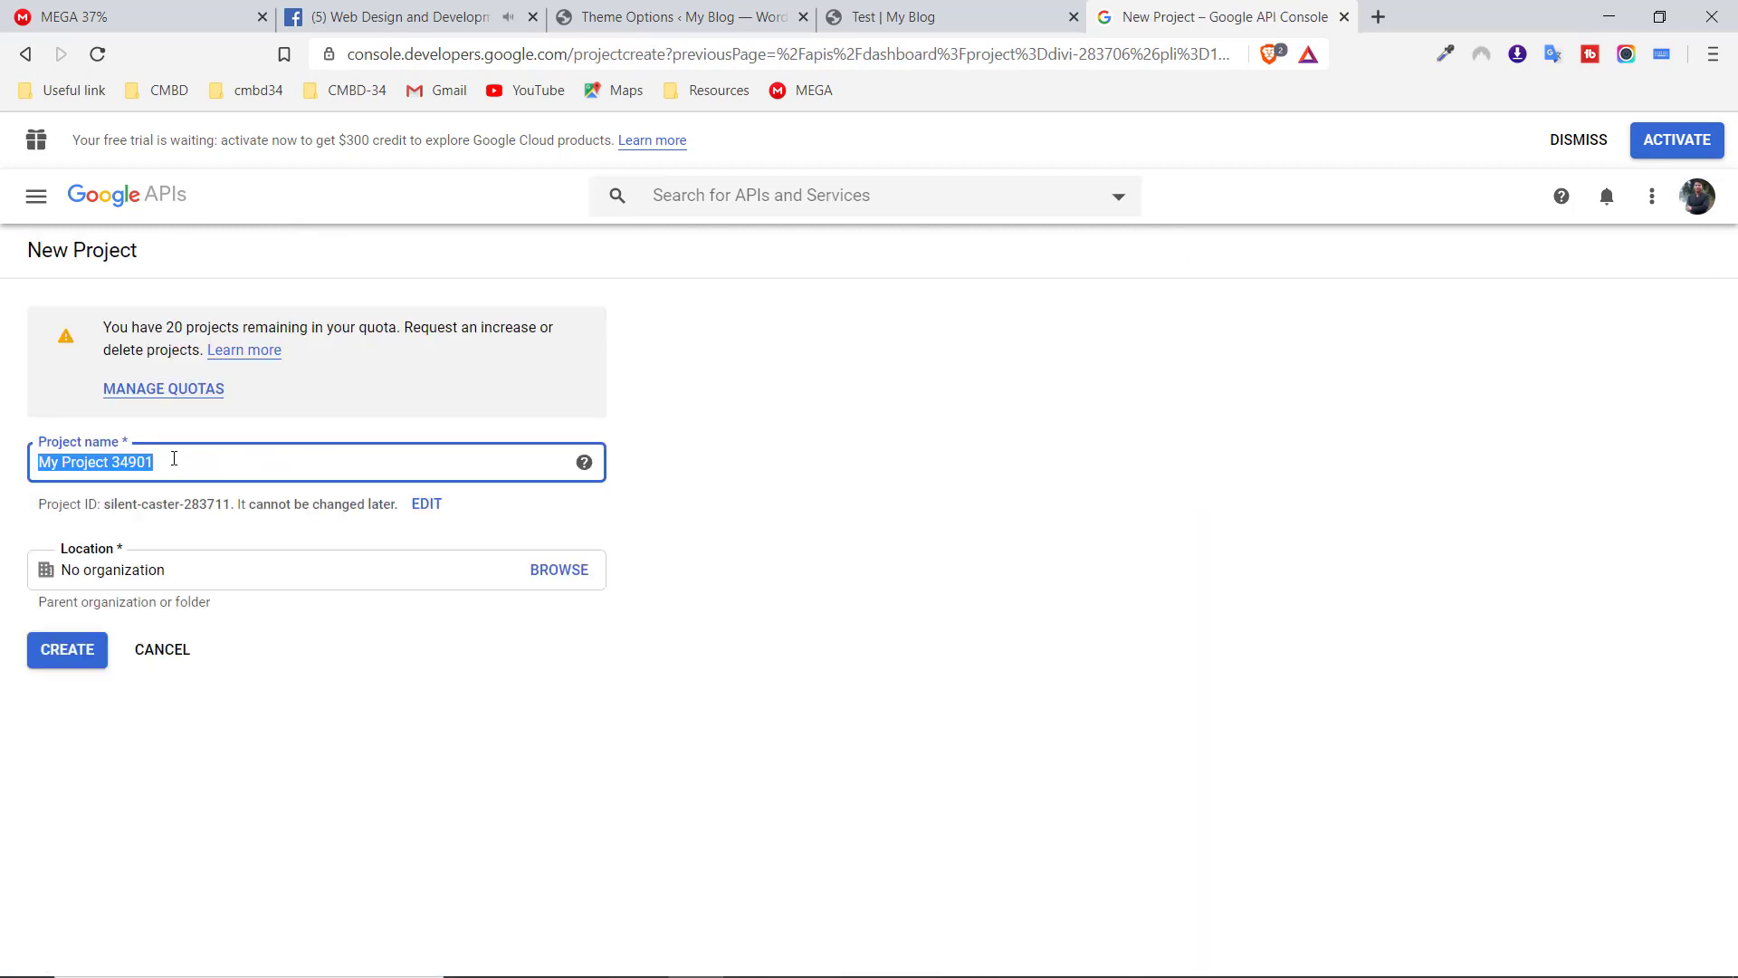
key(BackSpace)
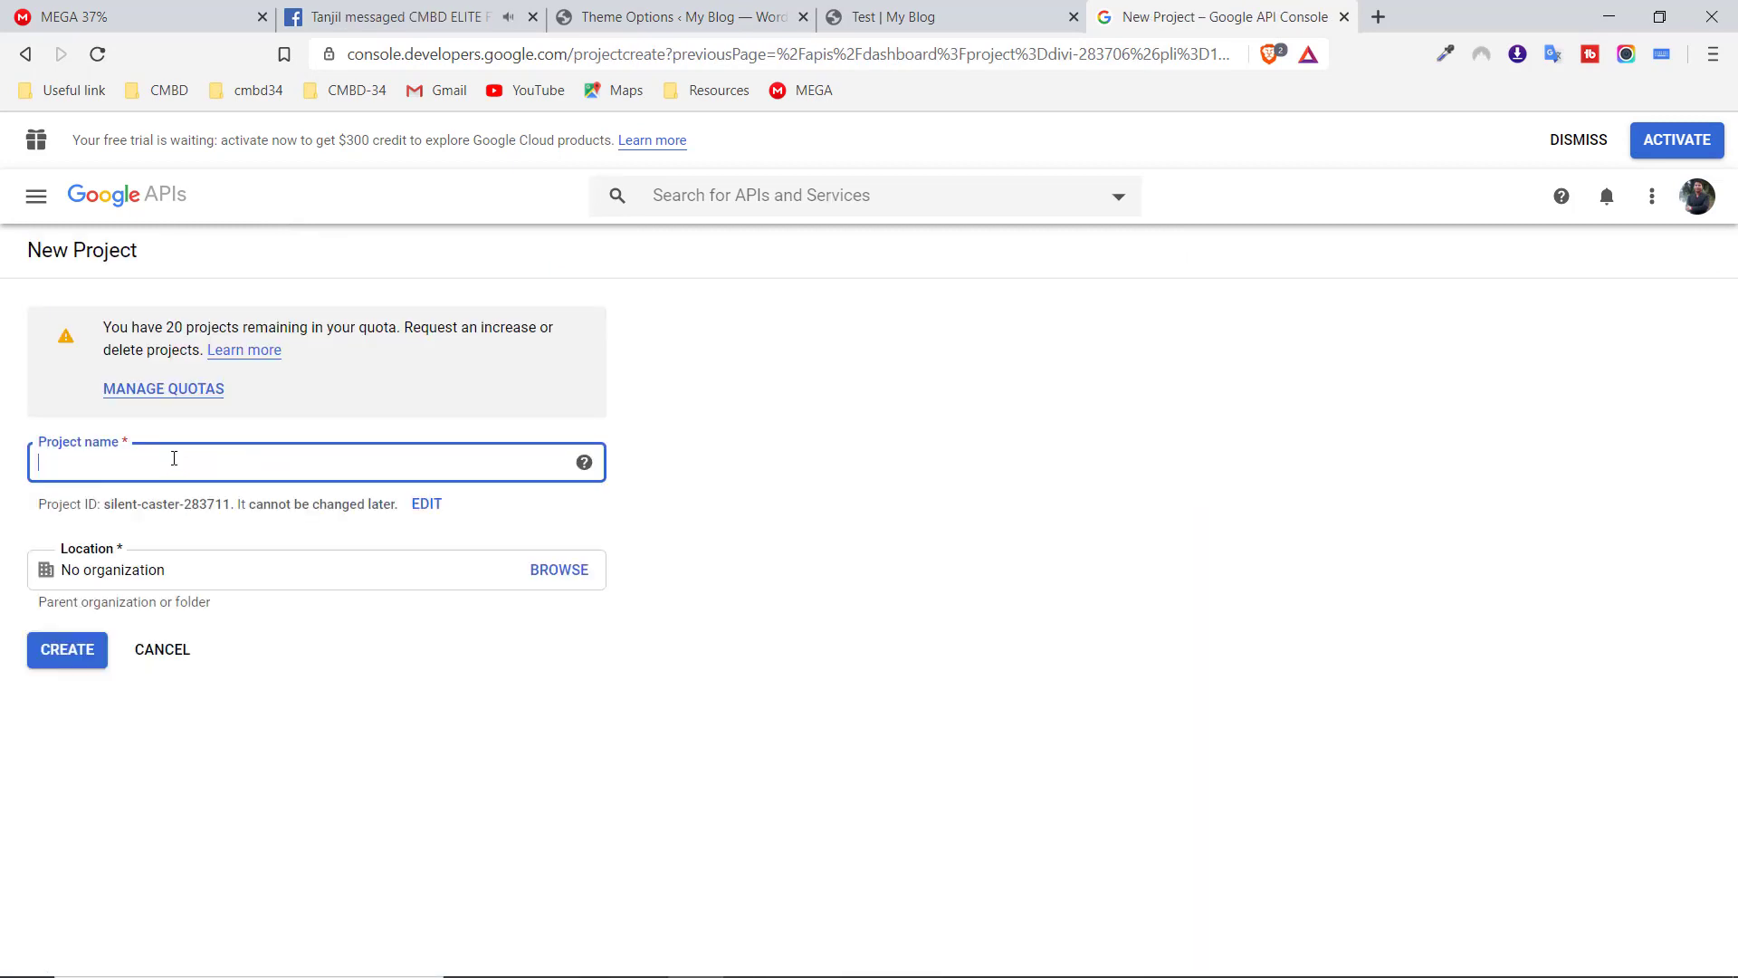
text(Divi tut)
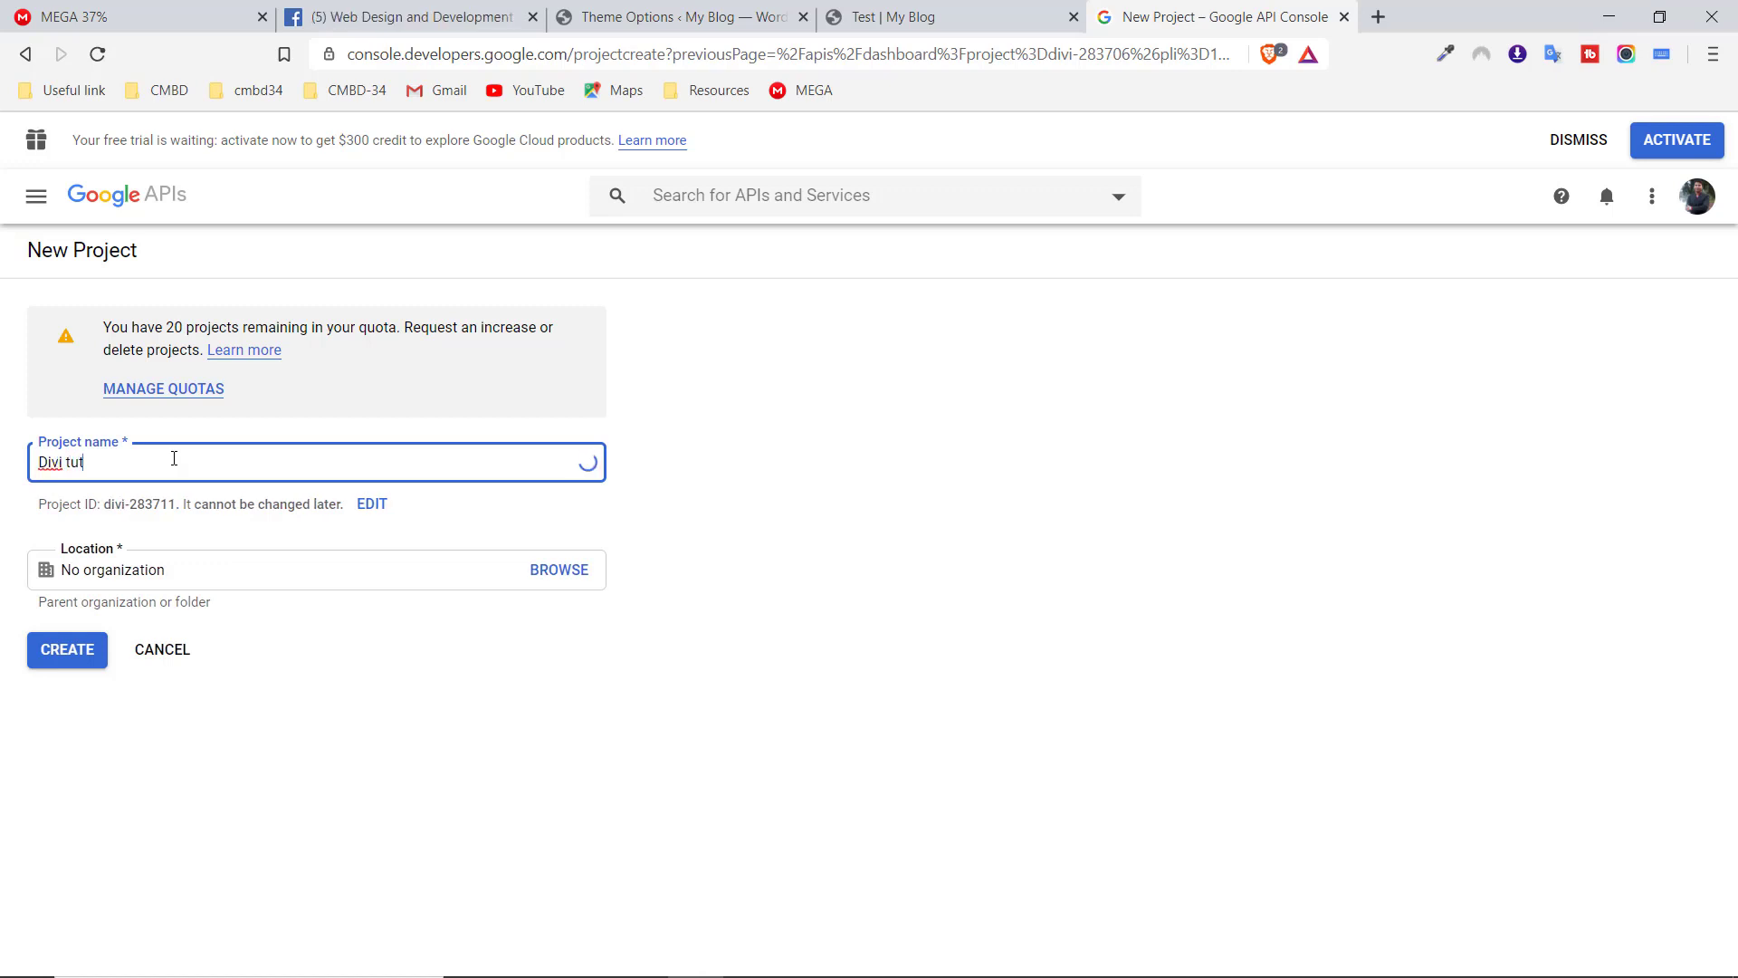
text(orial)
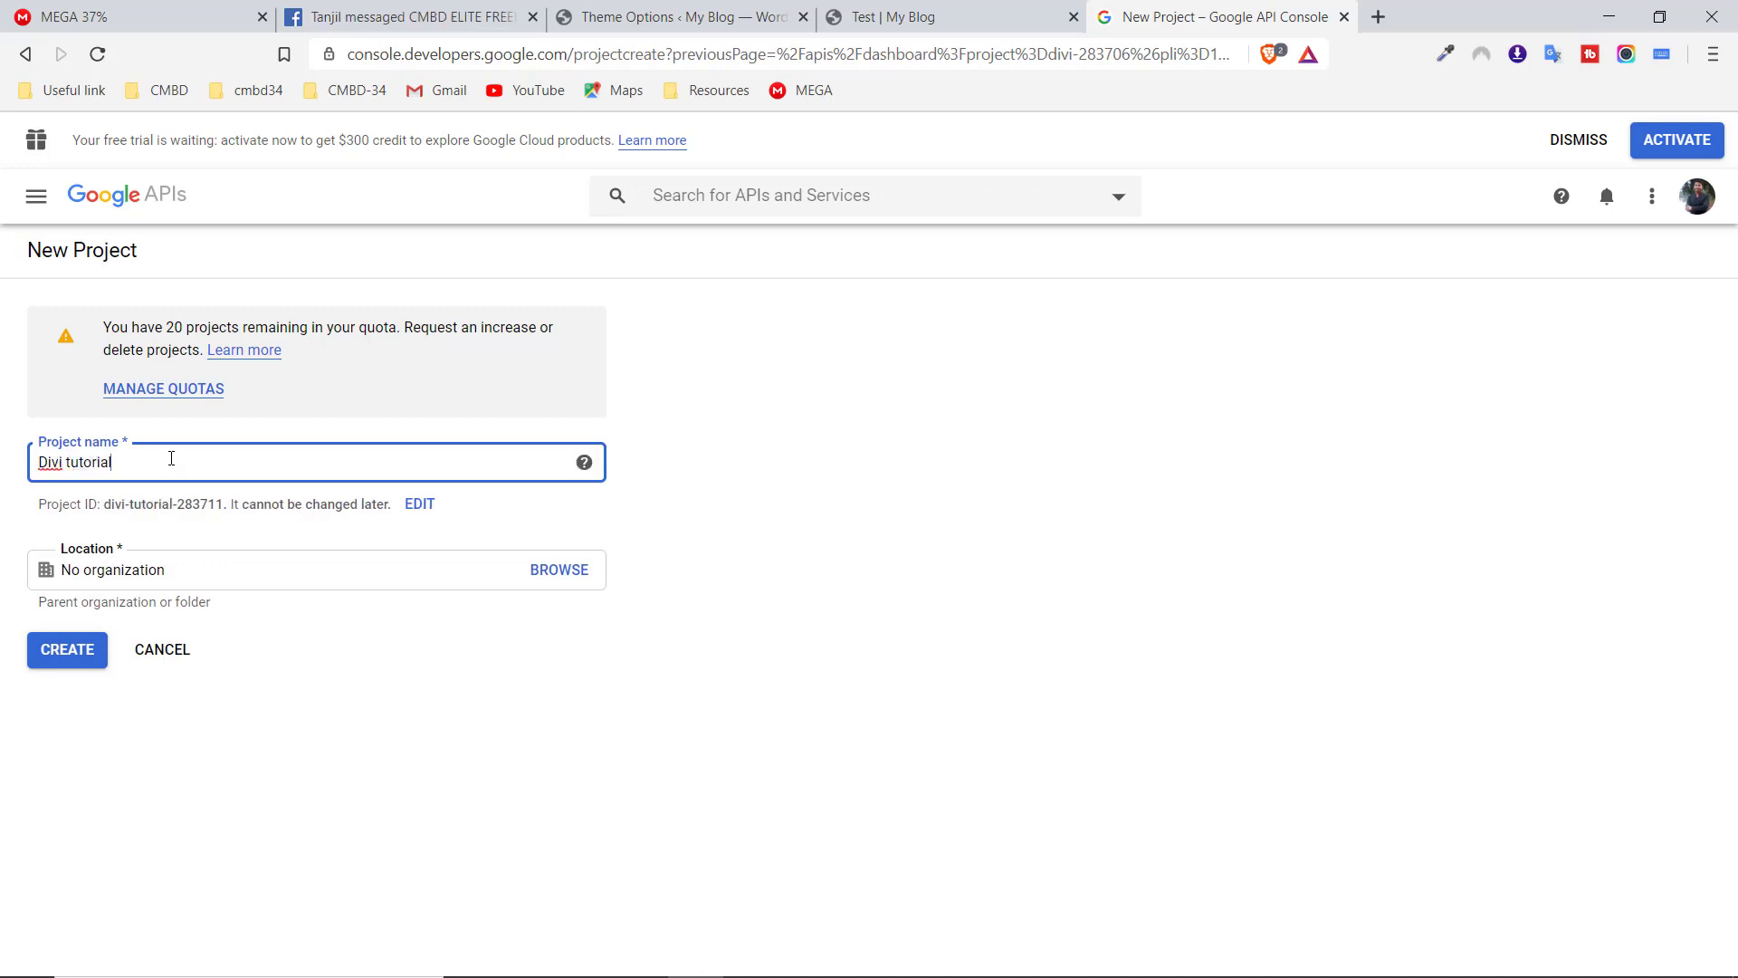
click(62, 648)
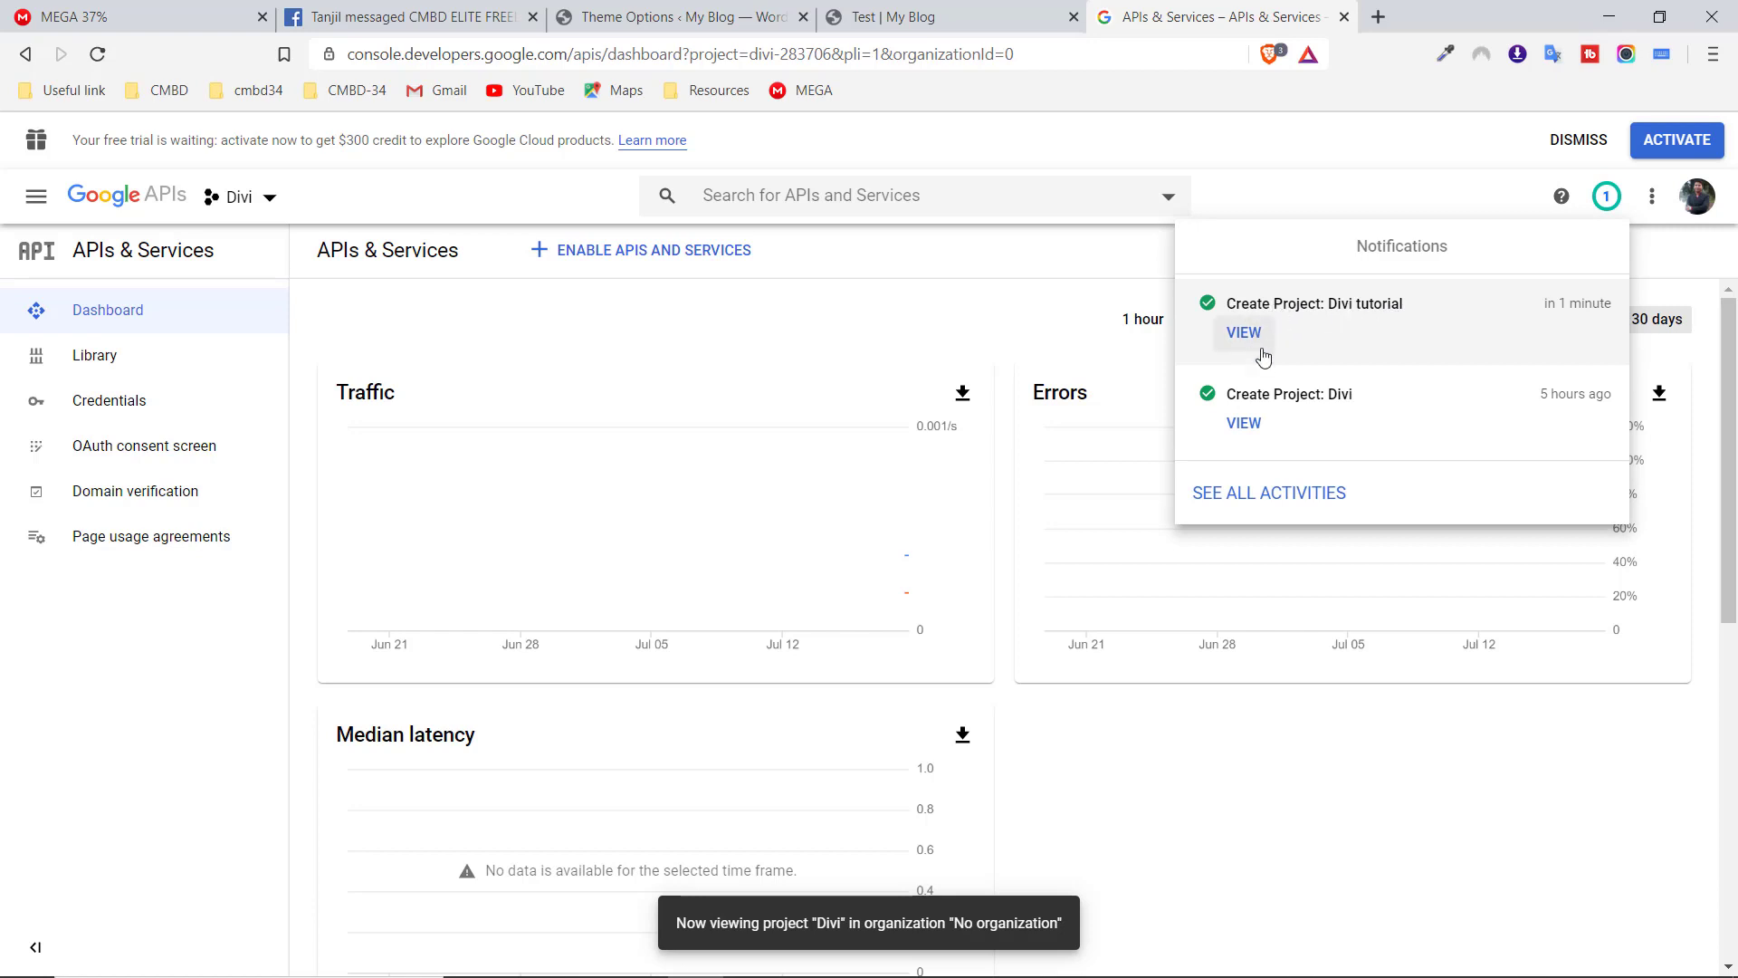
click(991, 297)
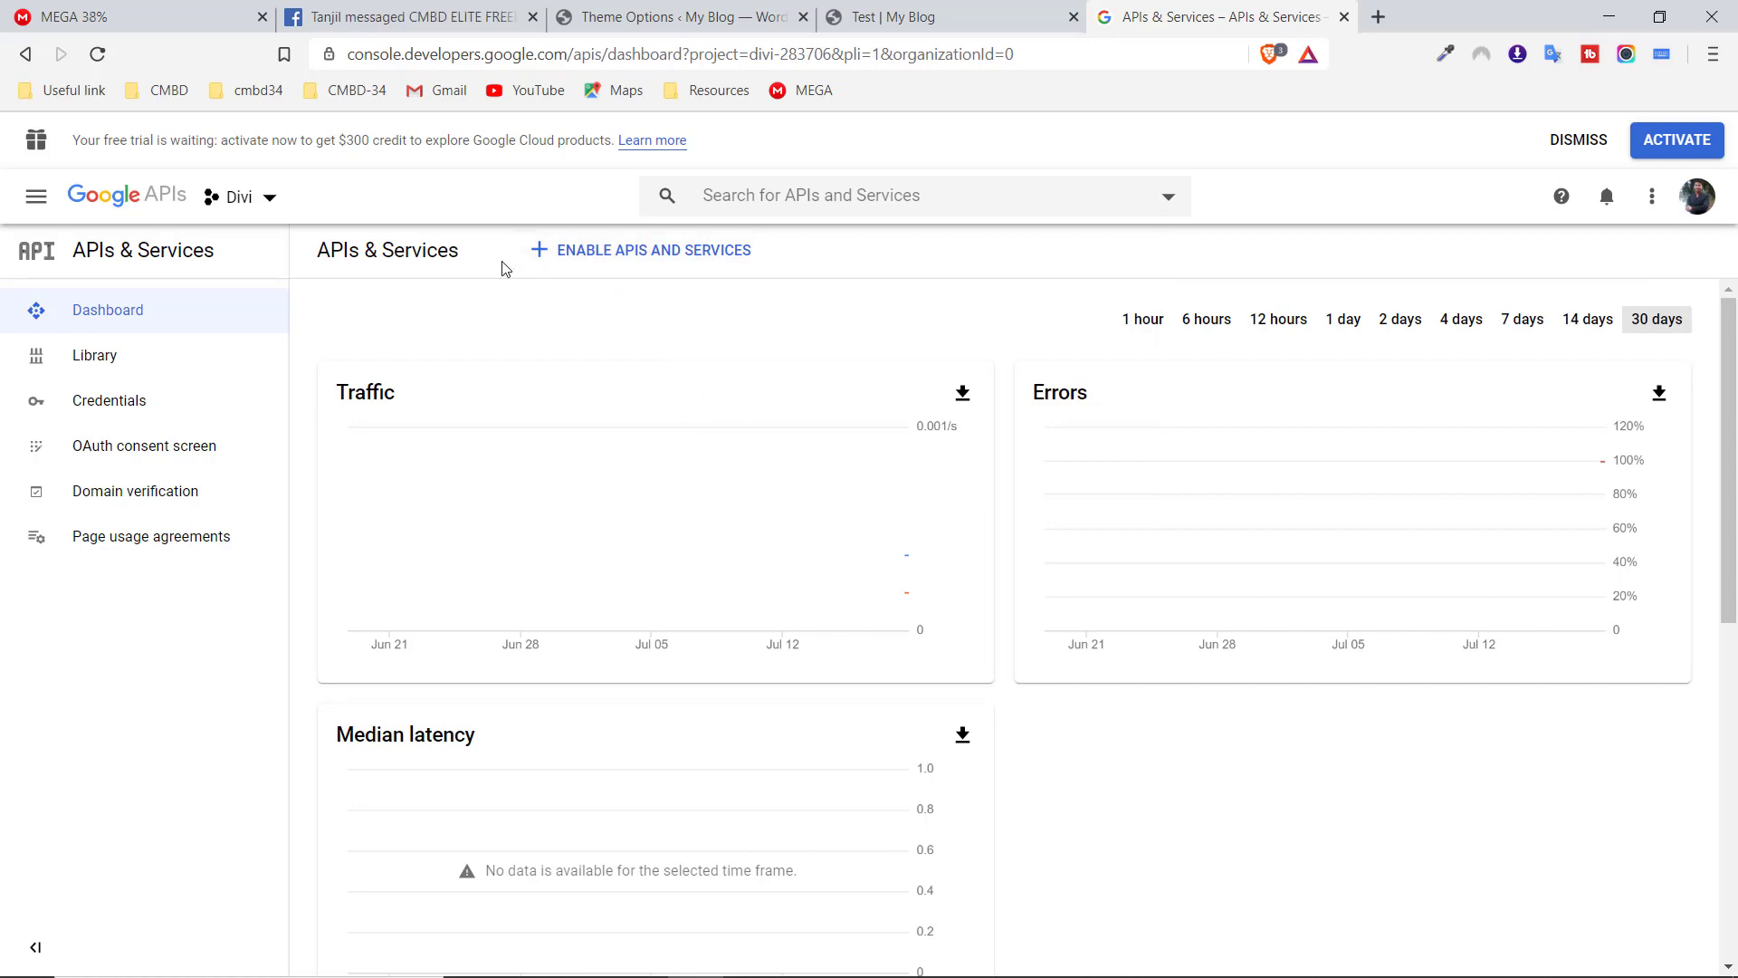
Open the Maps JavaScript API page from the API Library
click(685, 259)
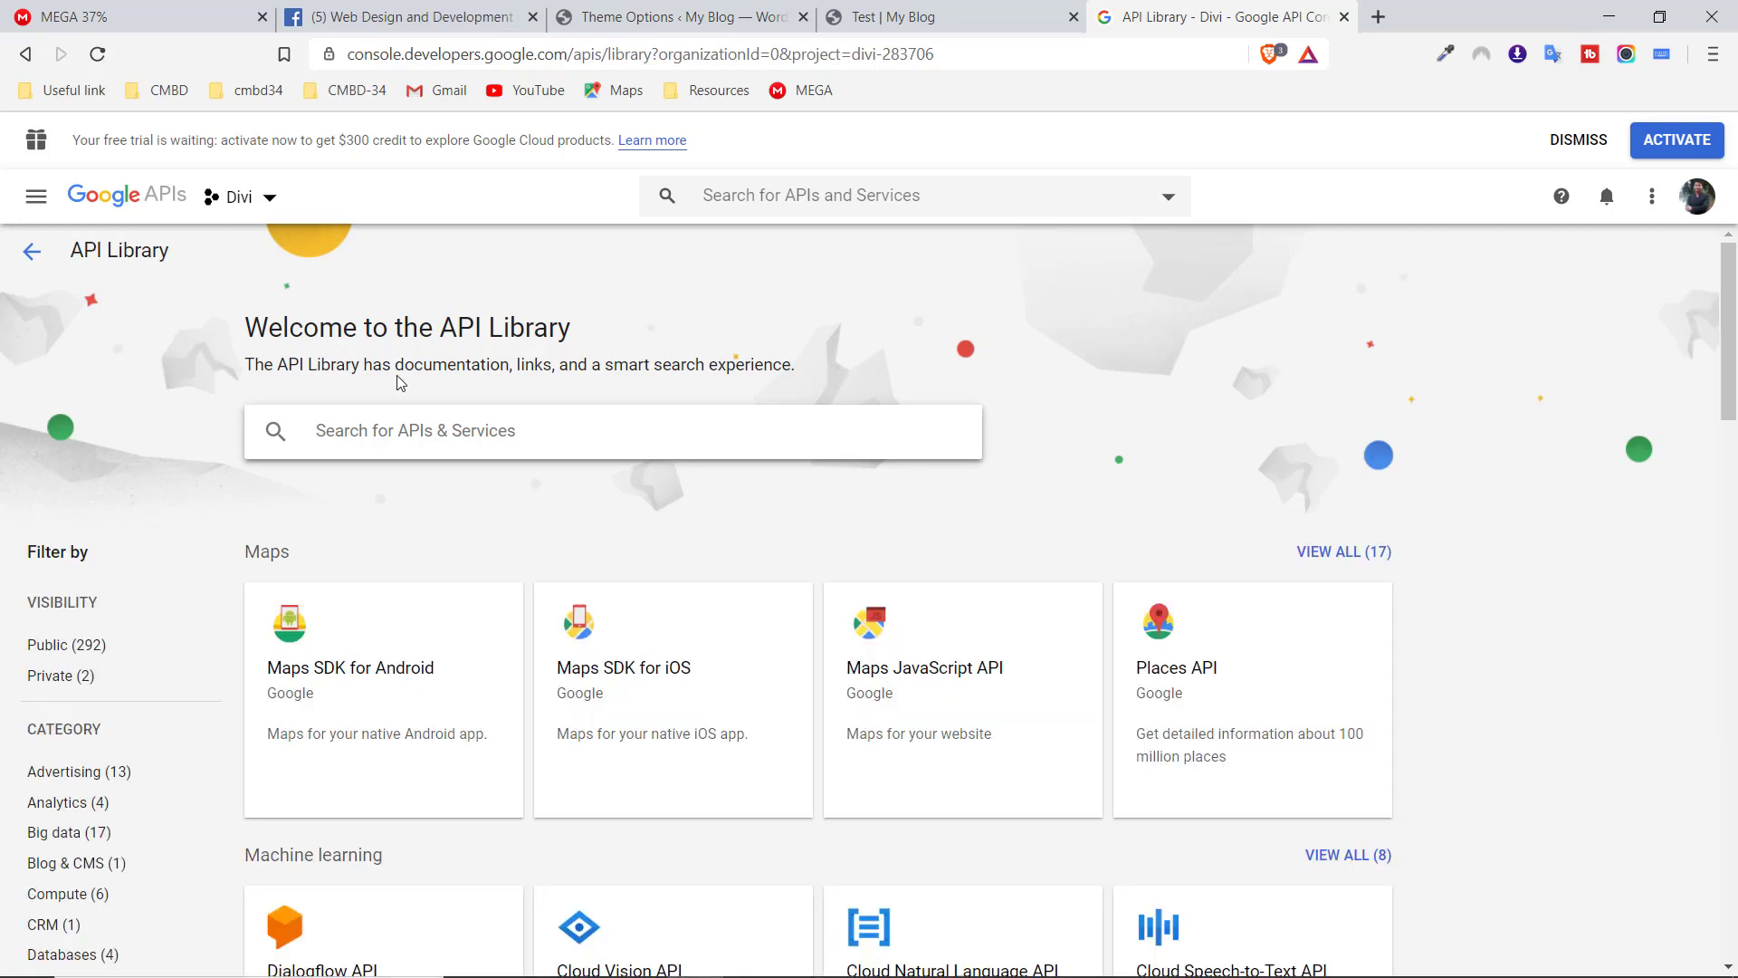
scroll(1415, 537, down, 2)
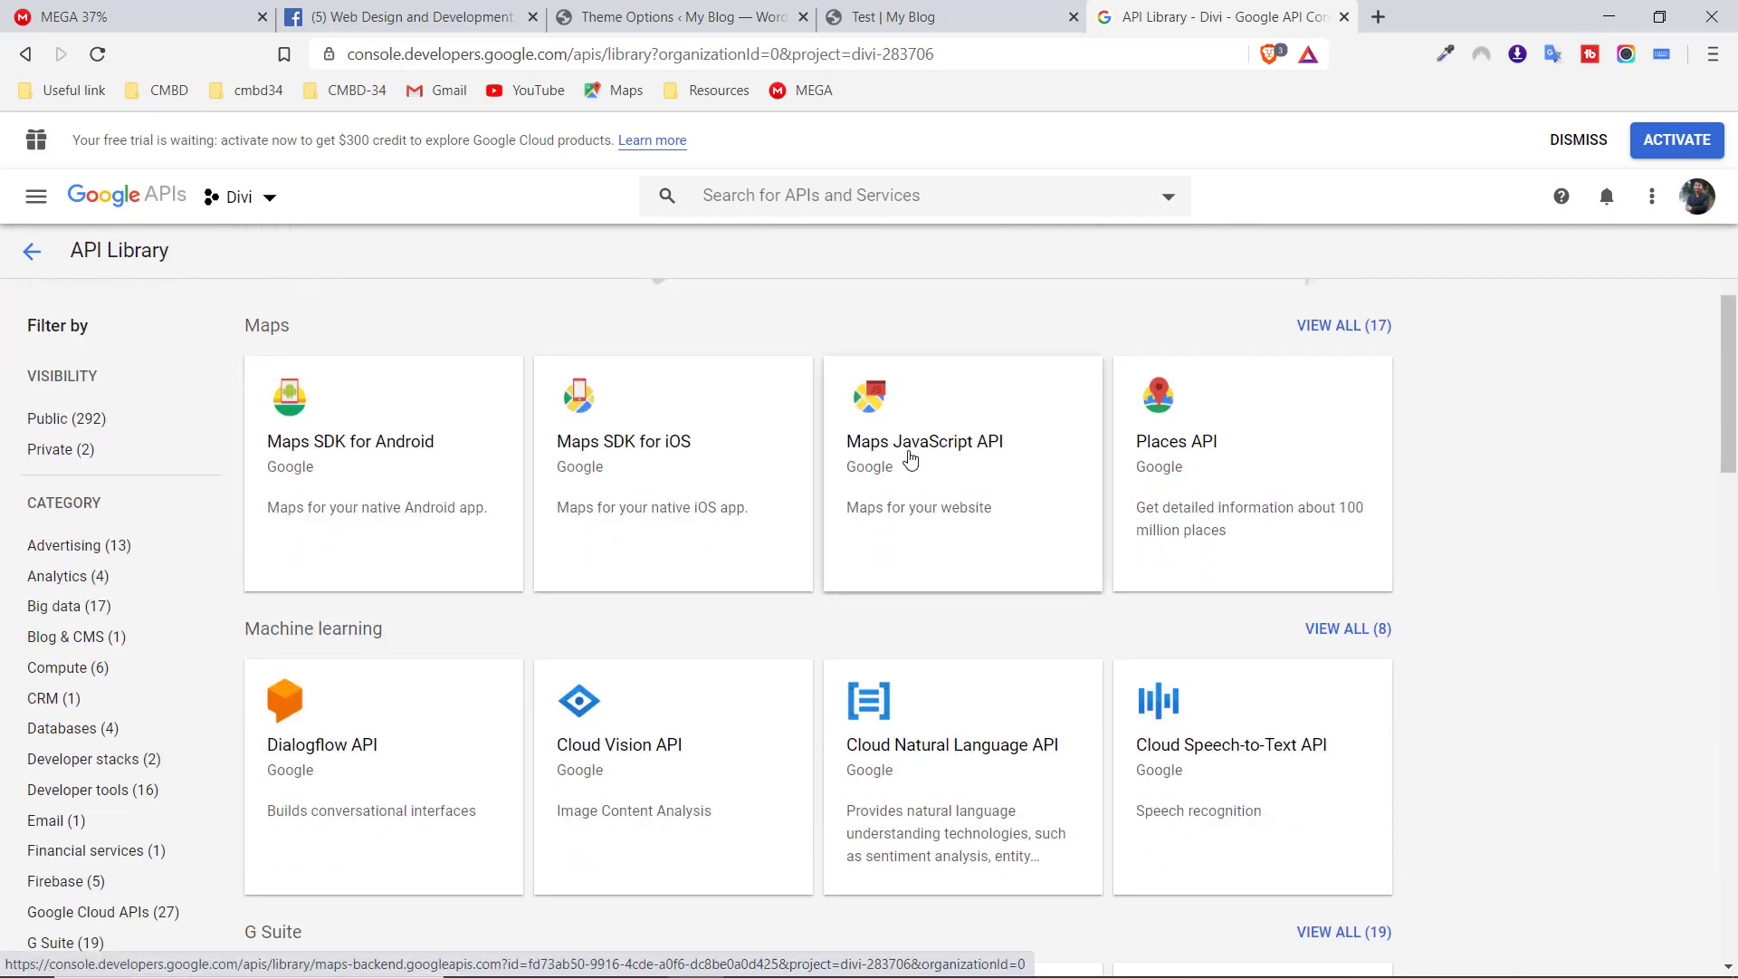
click(979, 467)
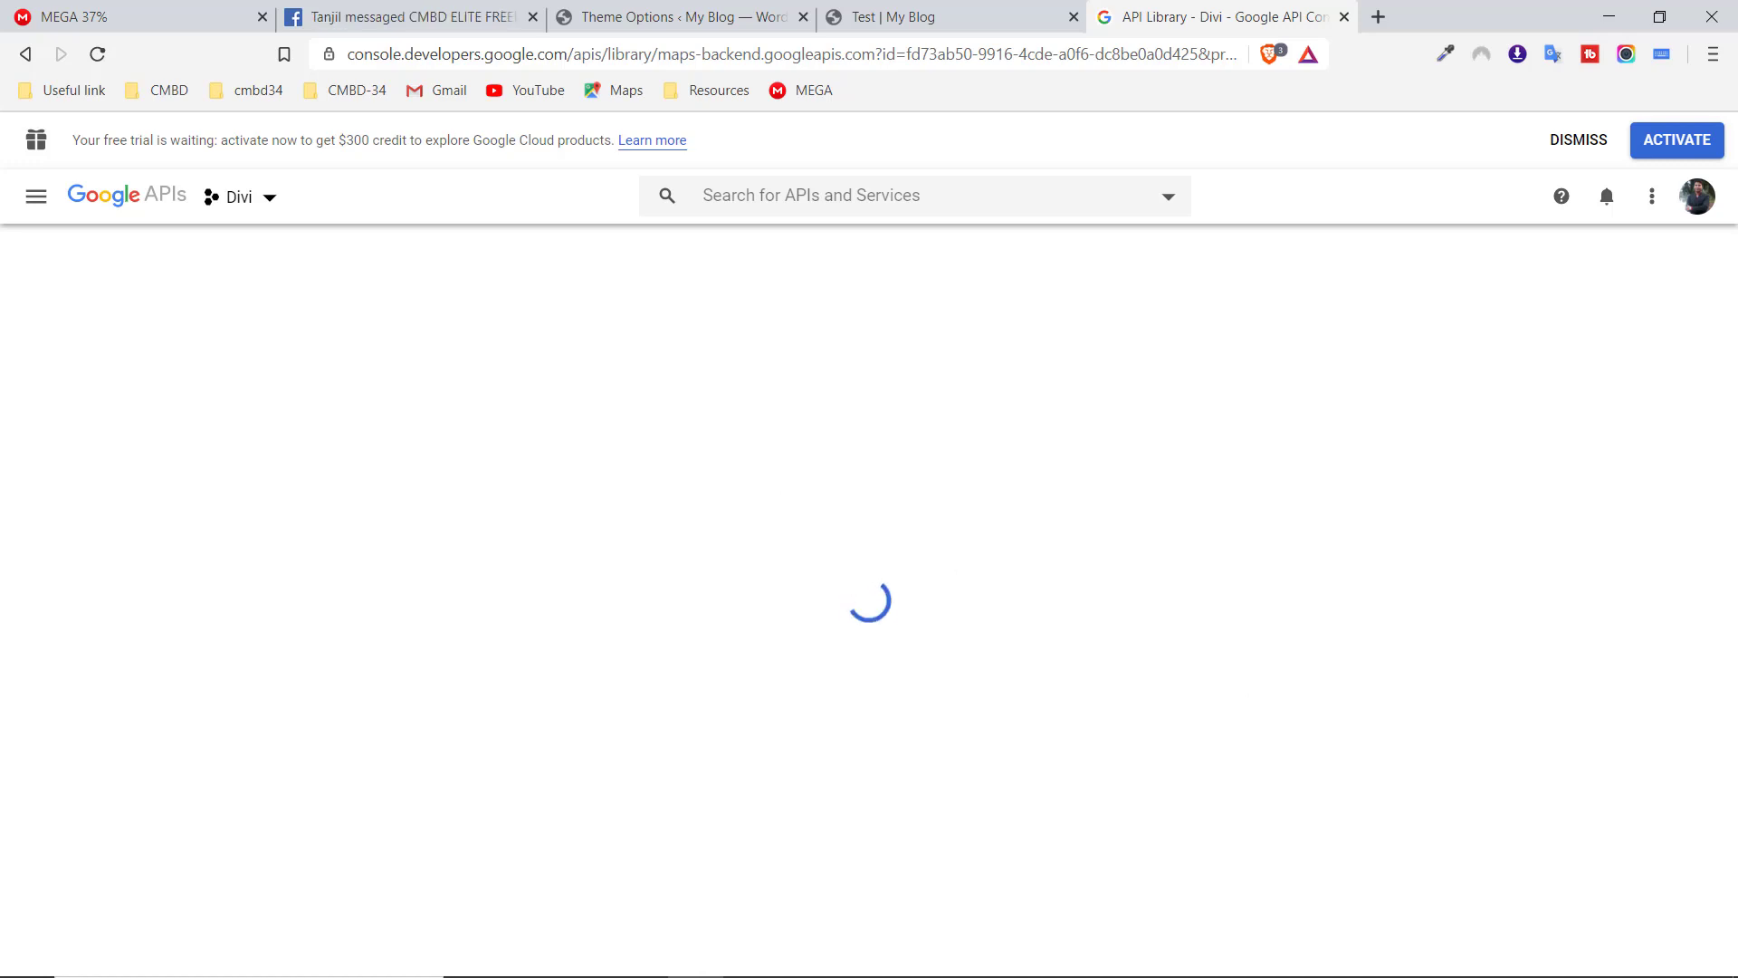
mouse_move(1702, 970)
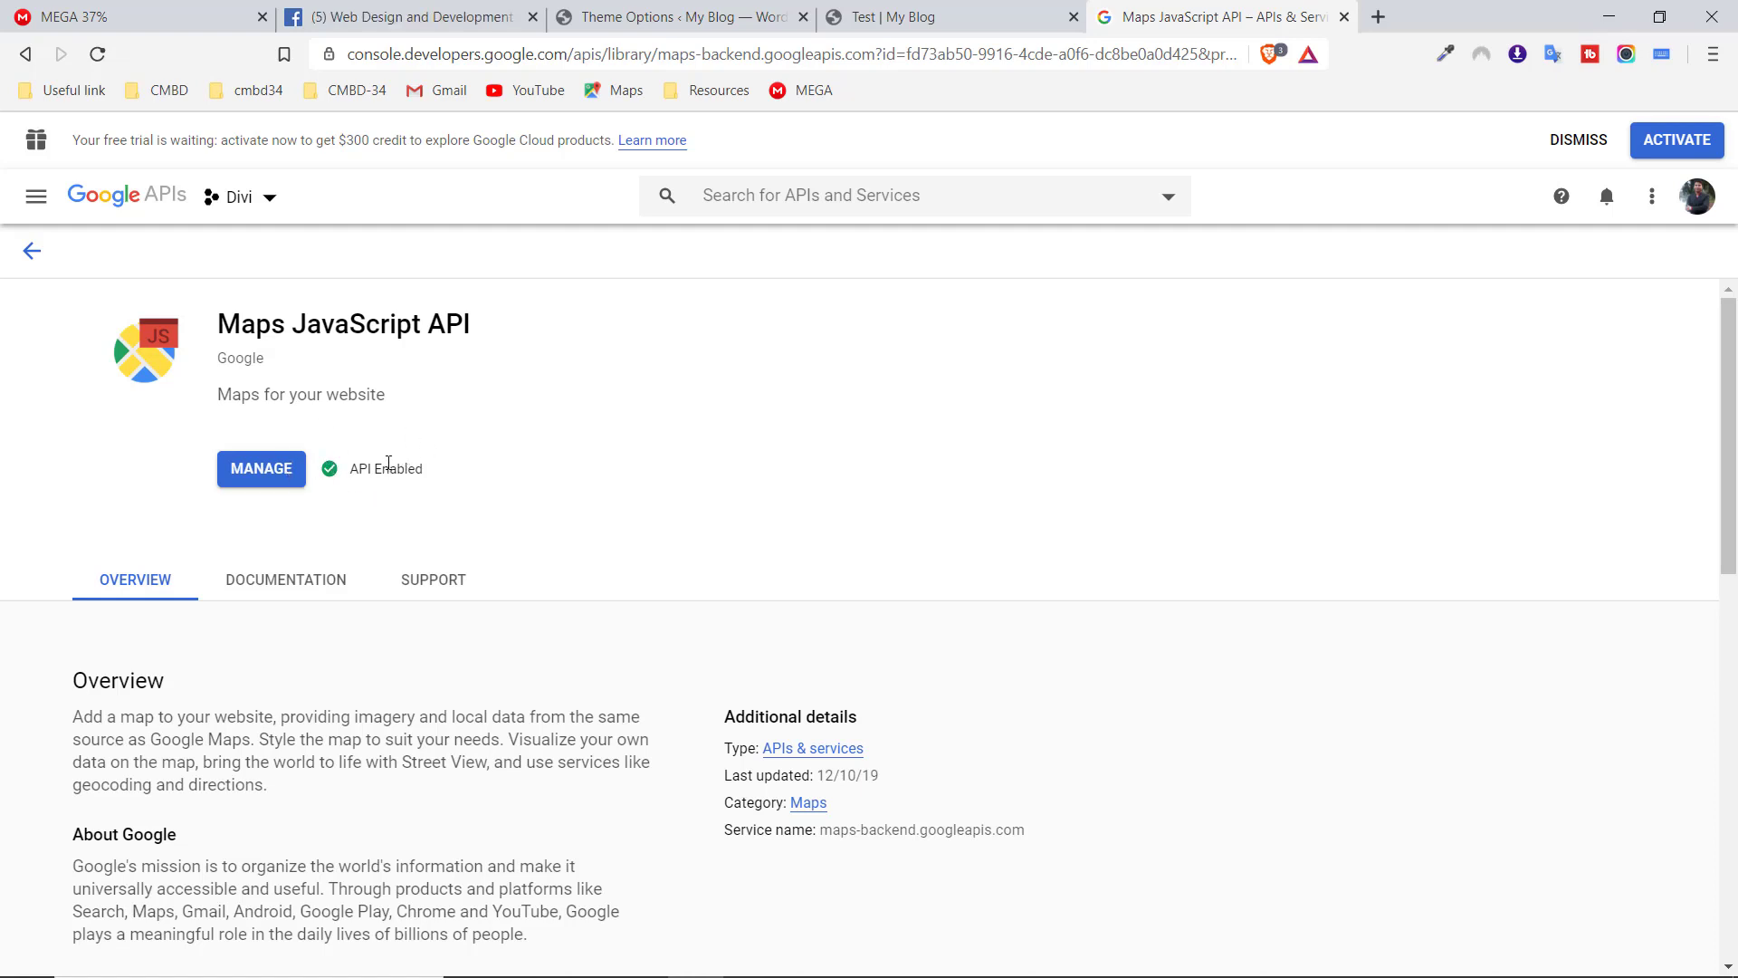
Switch to the "Divi tutorial" project and enable the Maps JavaScript API for it
click(237, 205)
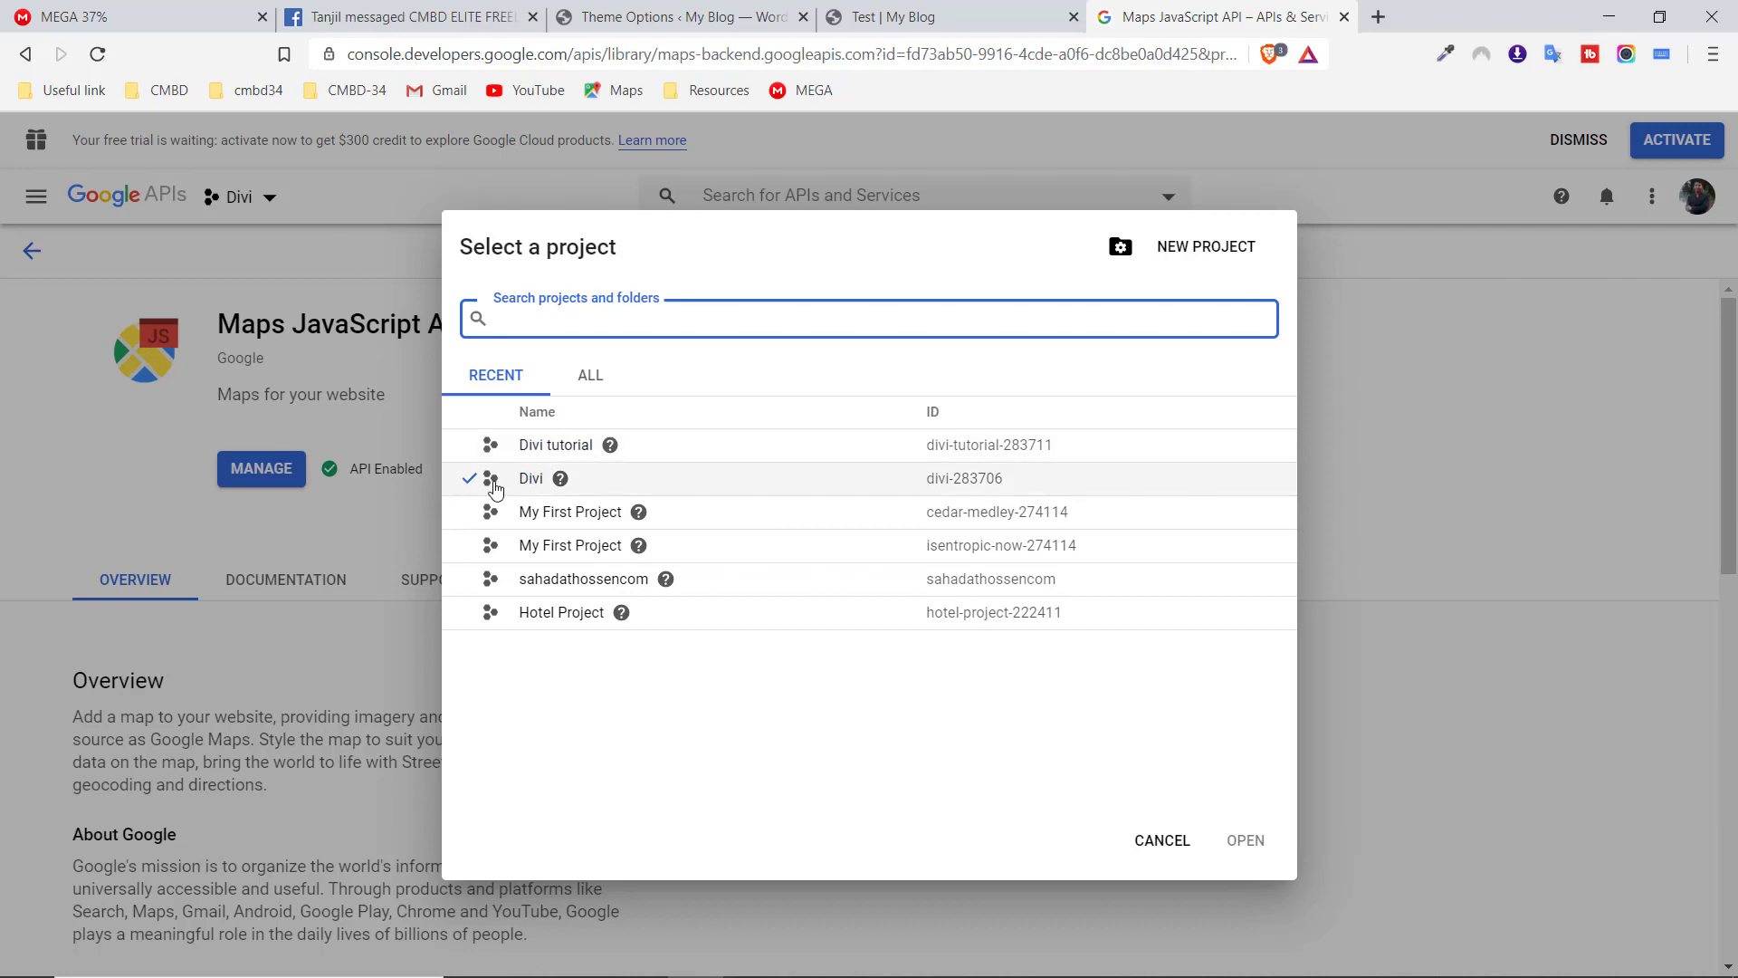
click(544, 448)
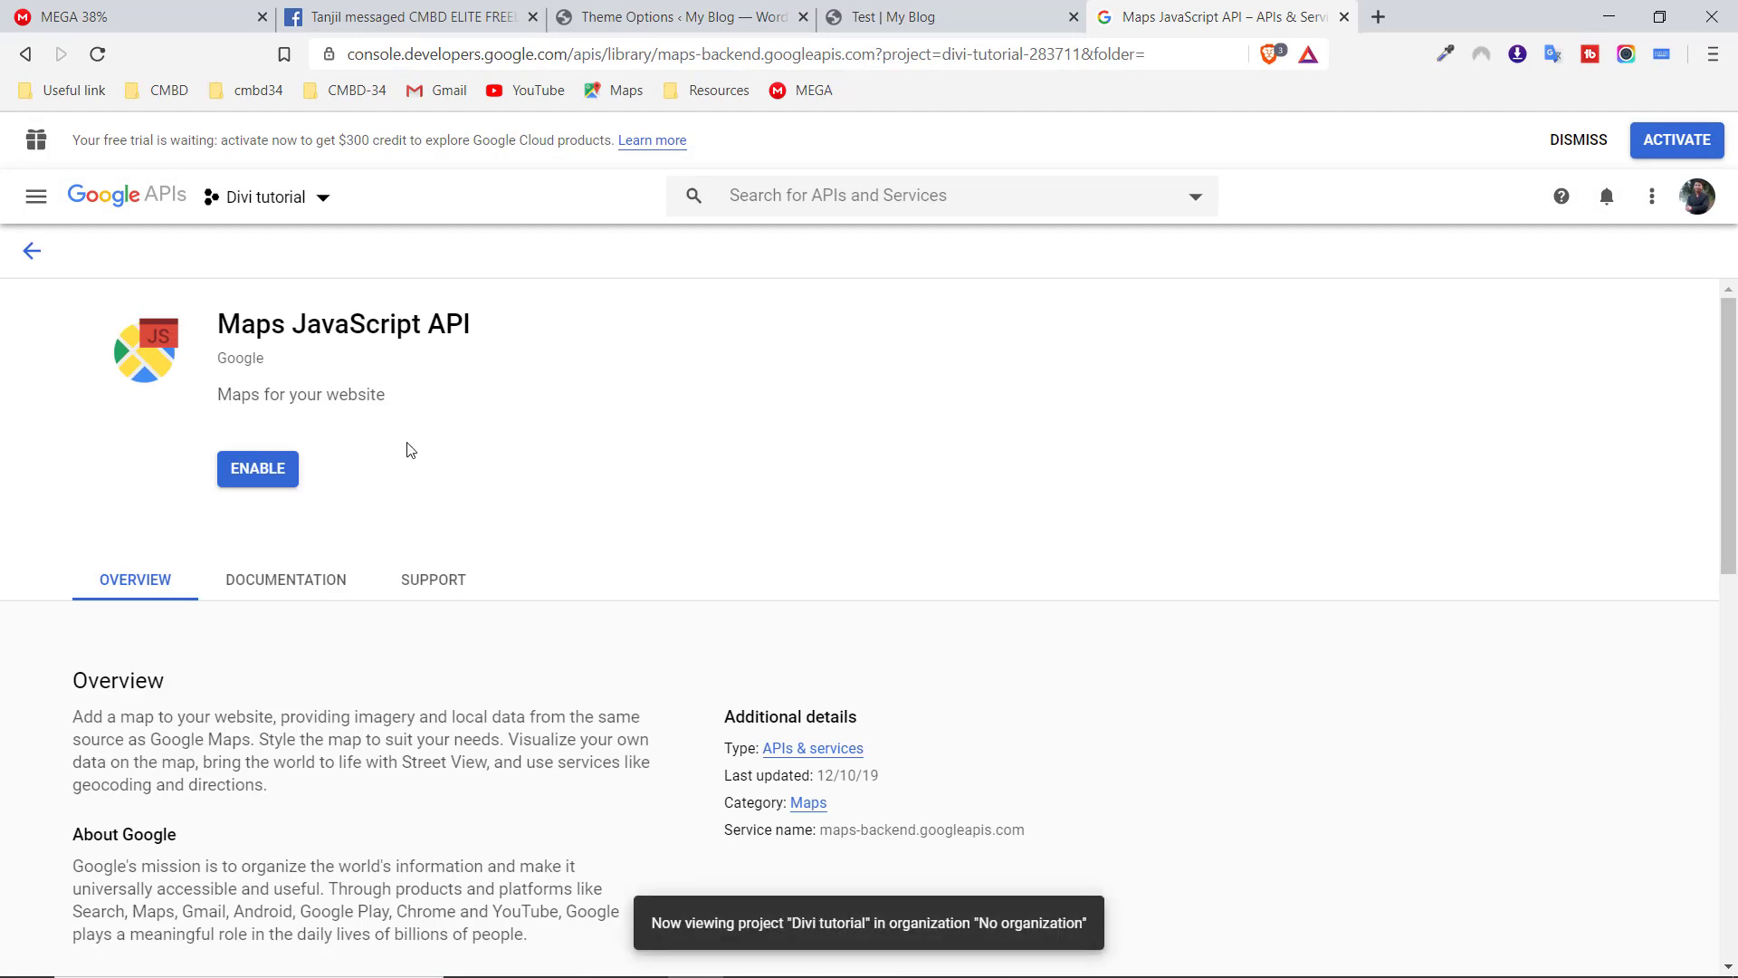
click(268, 473)
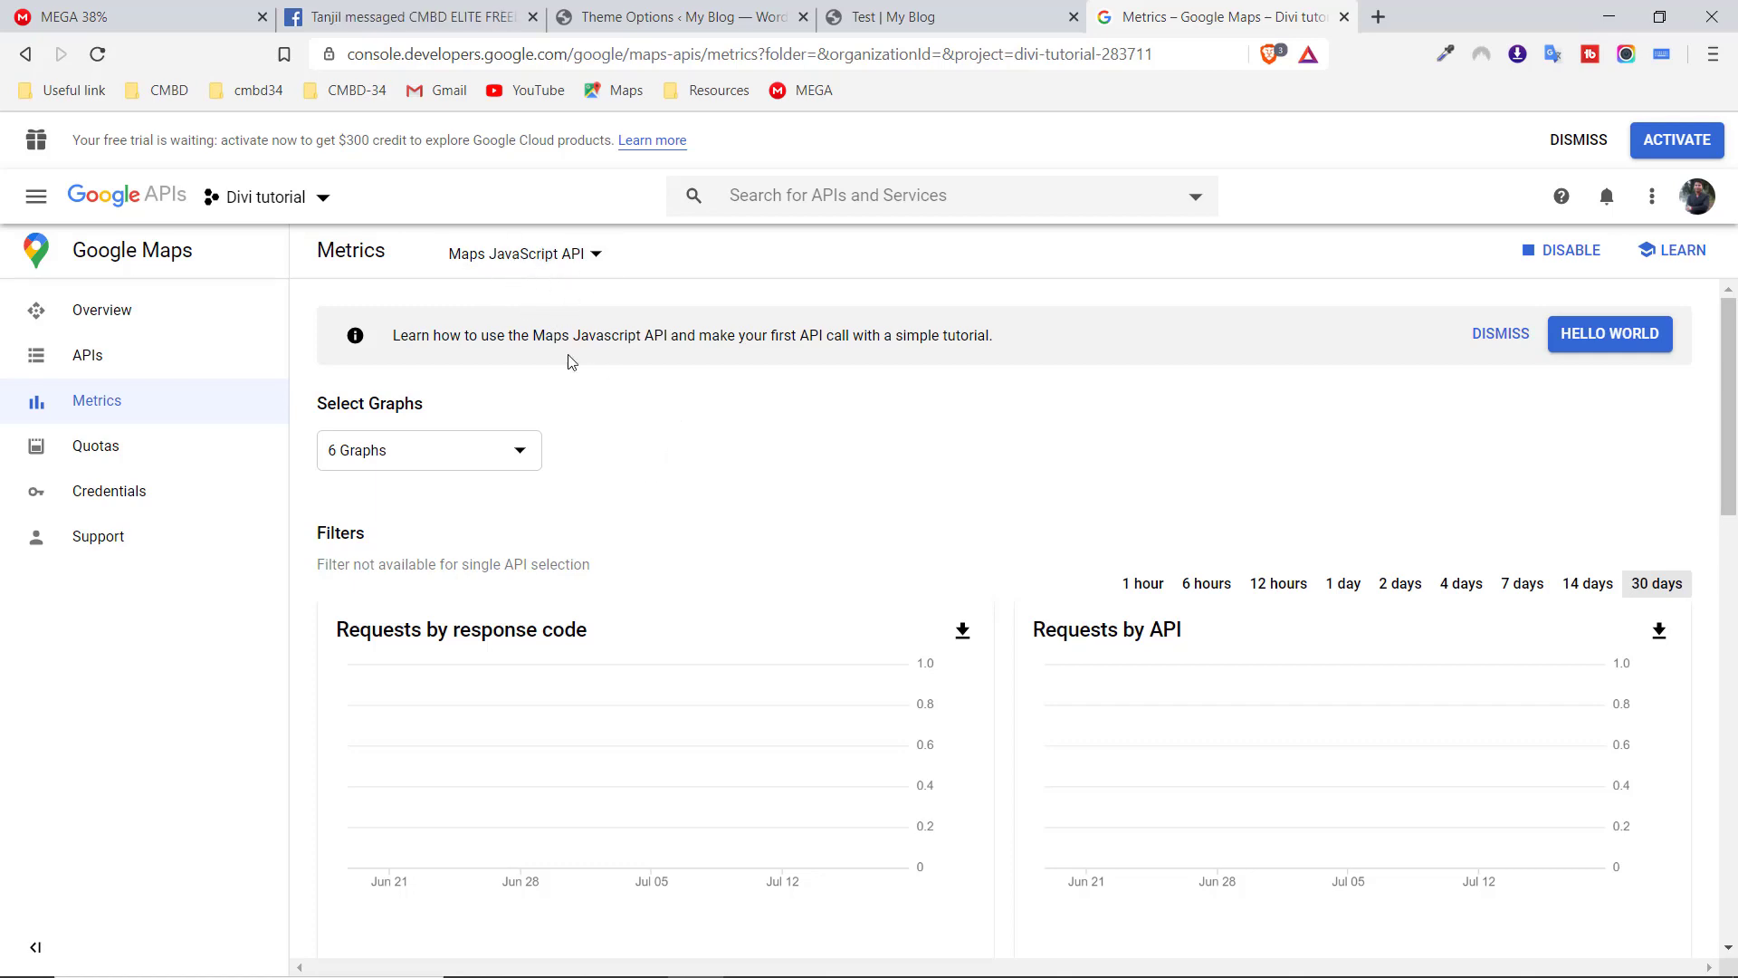
Look over the Maps JavaScript API metrics and go to the project's full credentials page in APIs & Services
scroll(728, 461, down, 10)
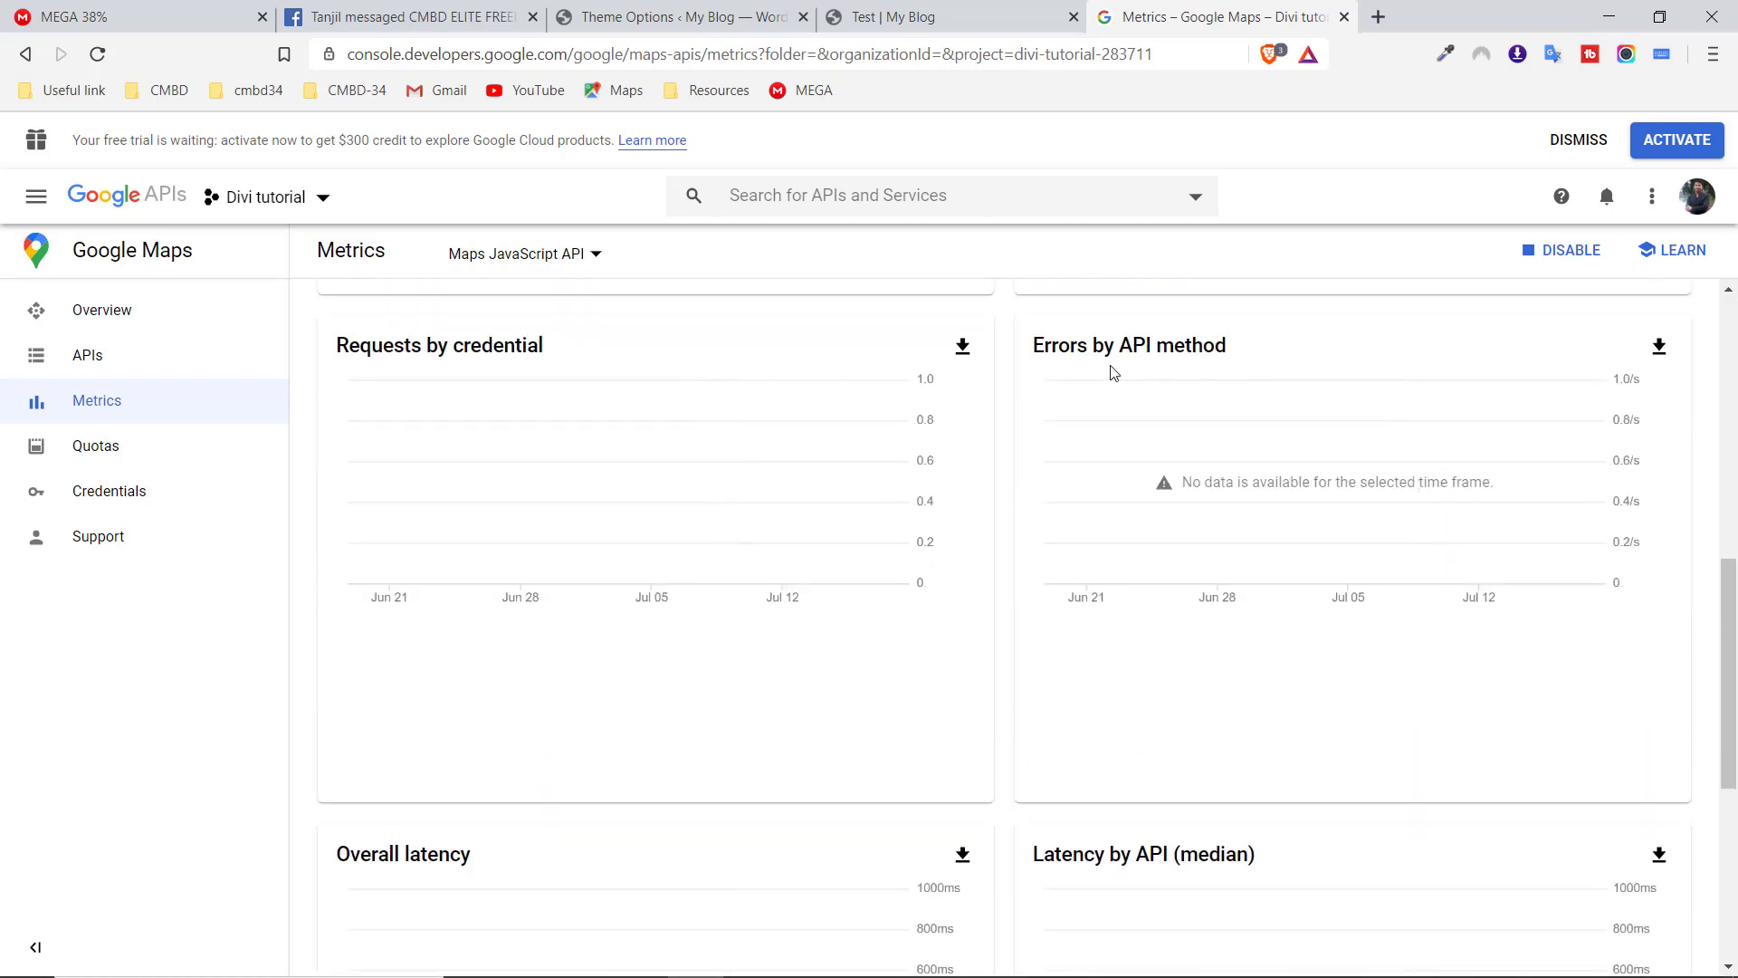
scroll(1032, 555, up, 10)
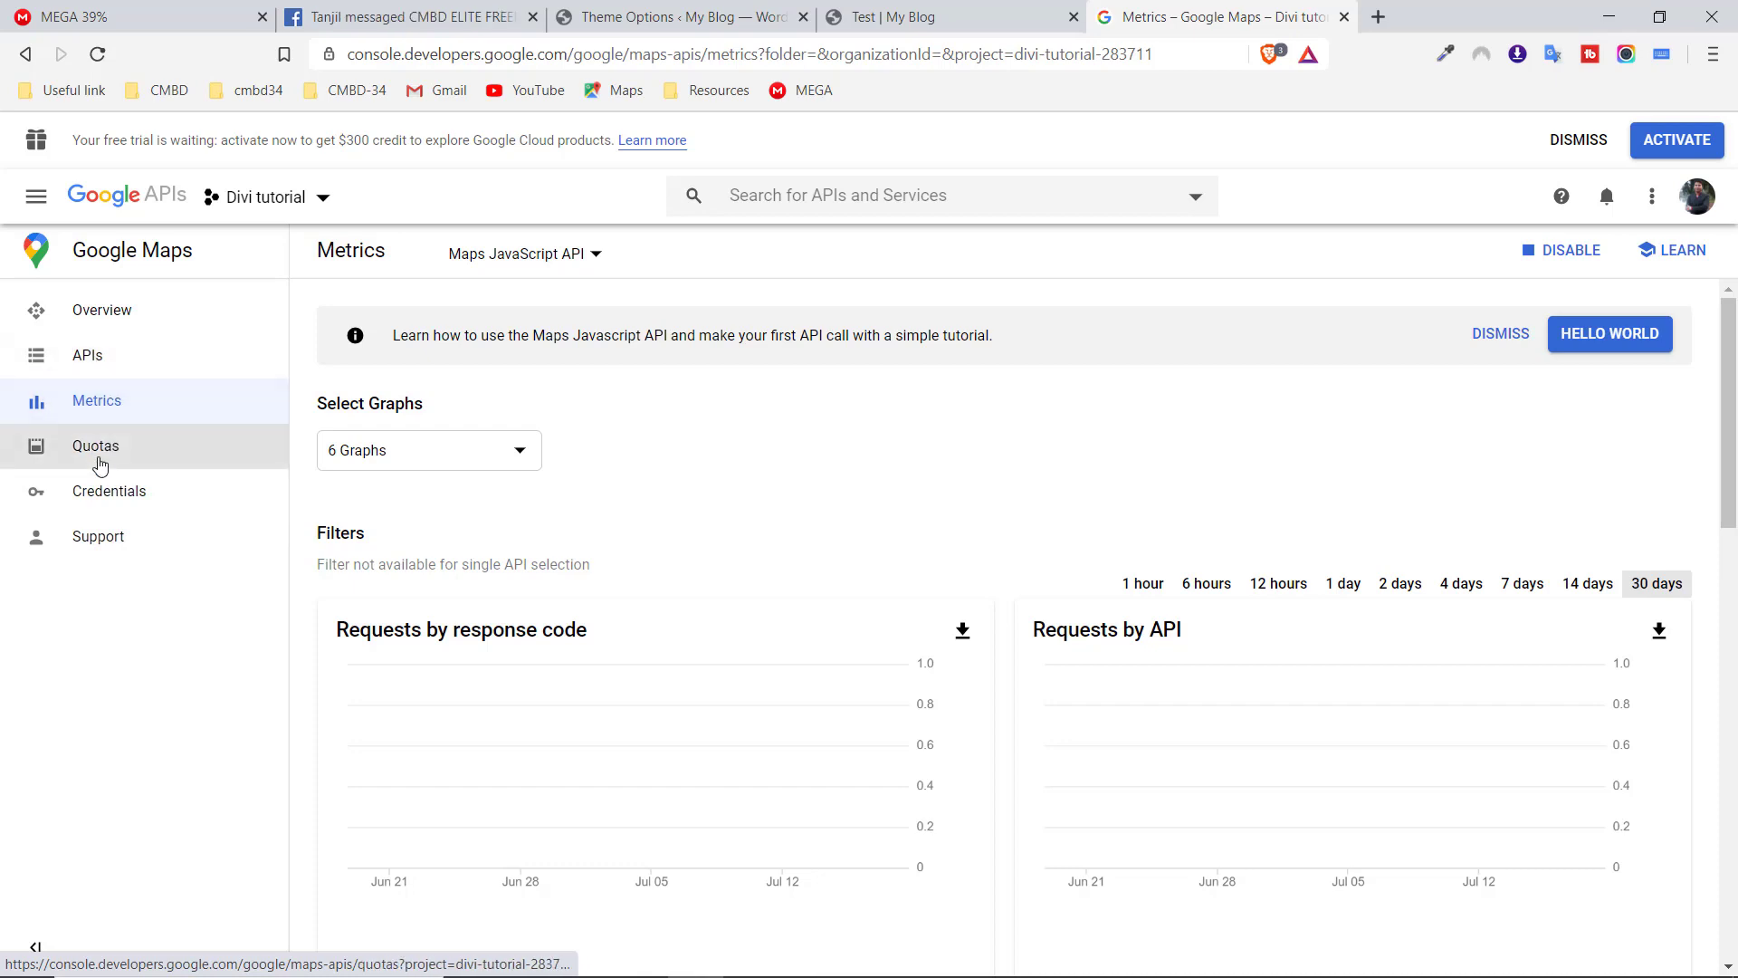
click(128, 501)
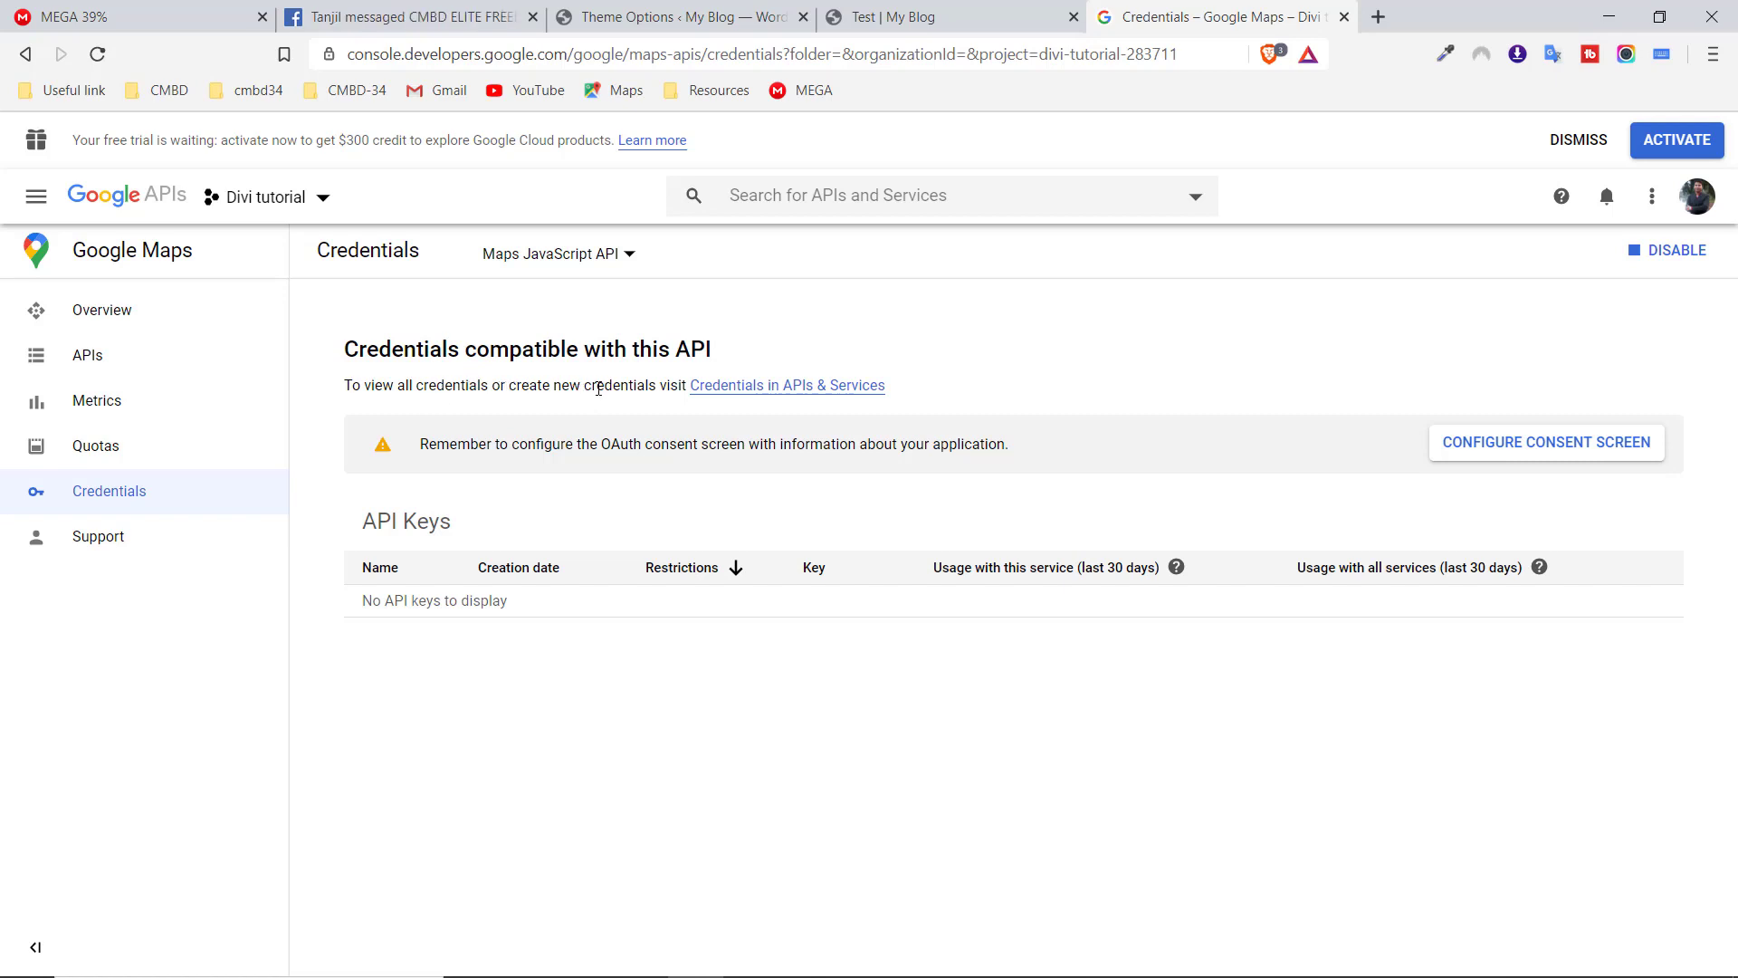
click(783, 390)
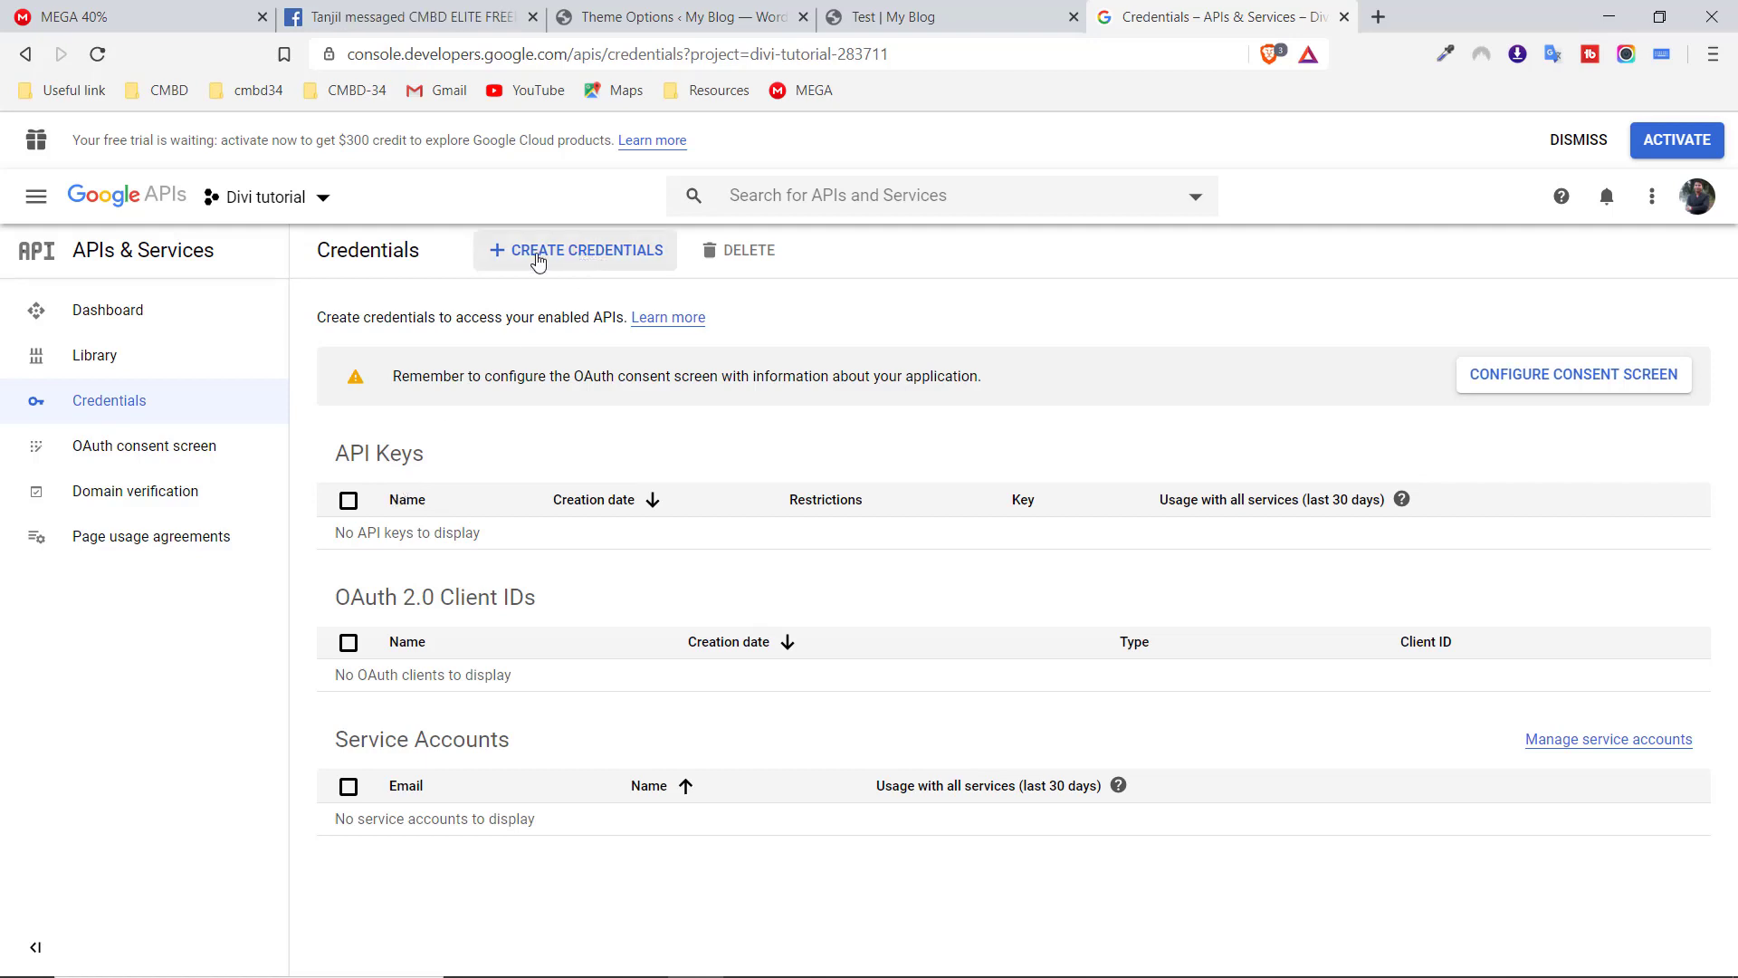
Create an API key credential for the project, copy the key to the clipboard and close its dialog
click(576, 258)
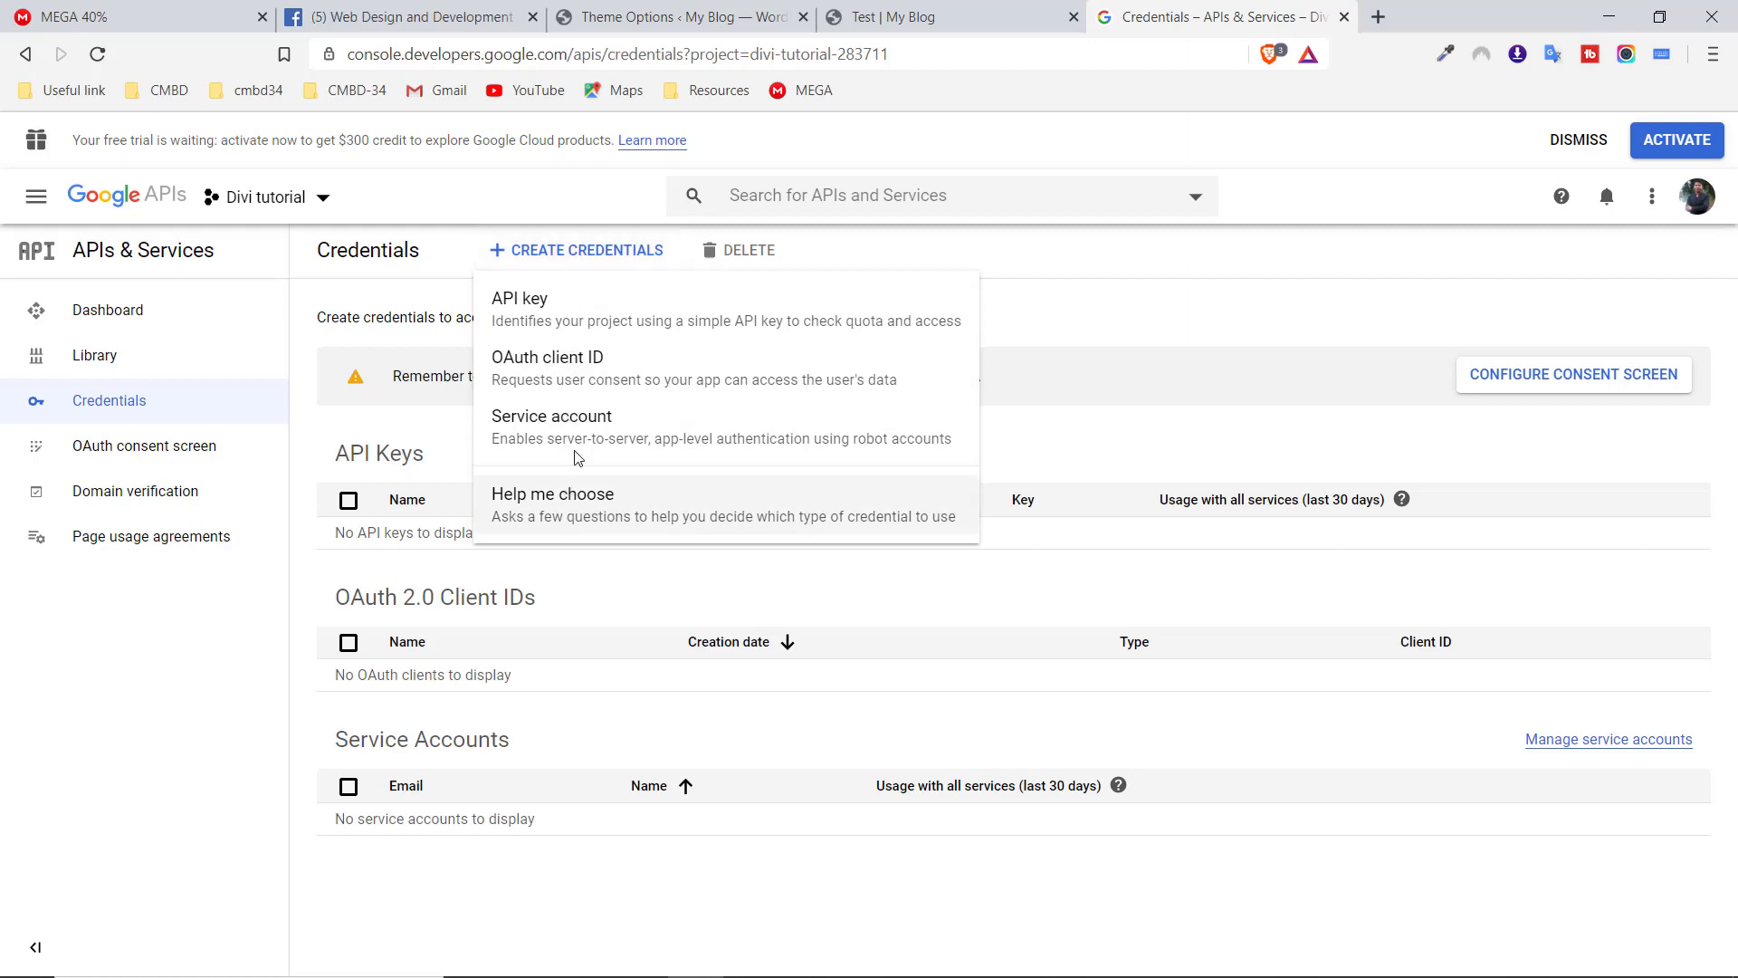
click(594, 312)
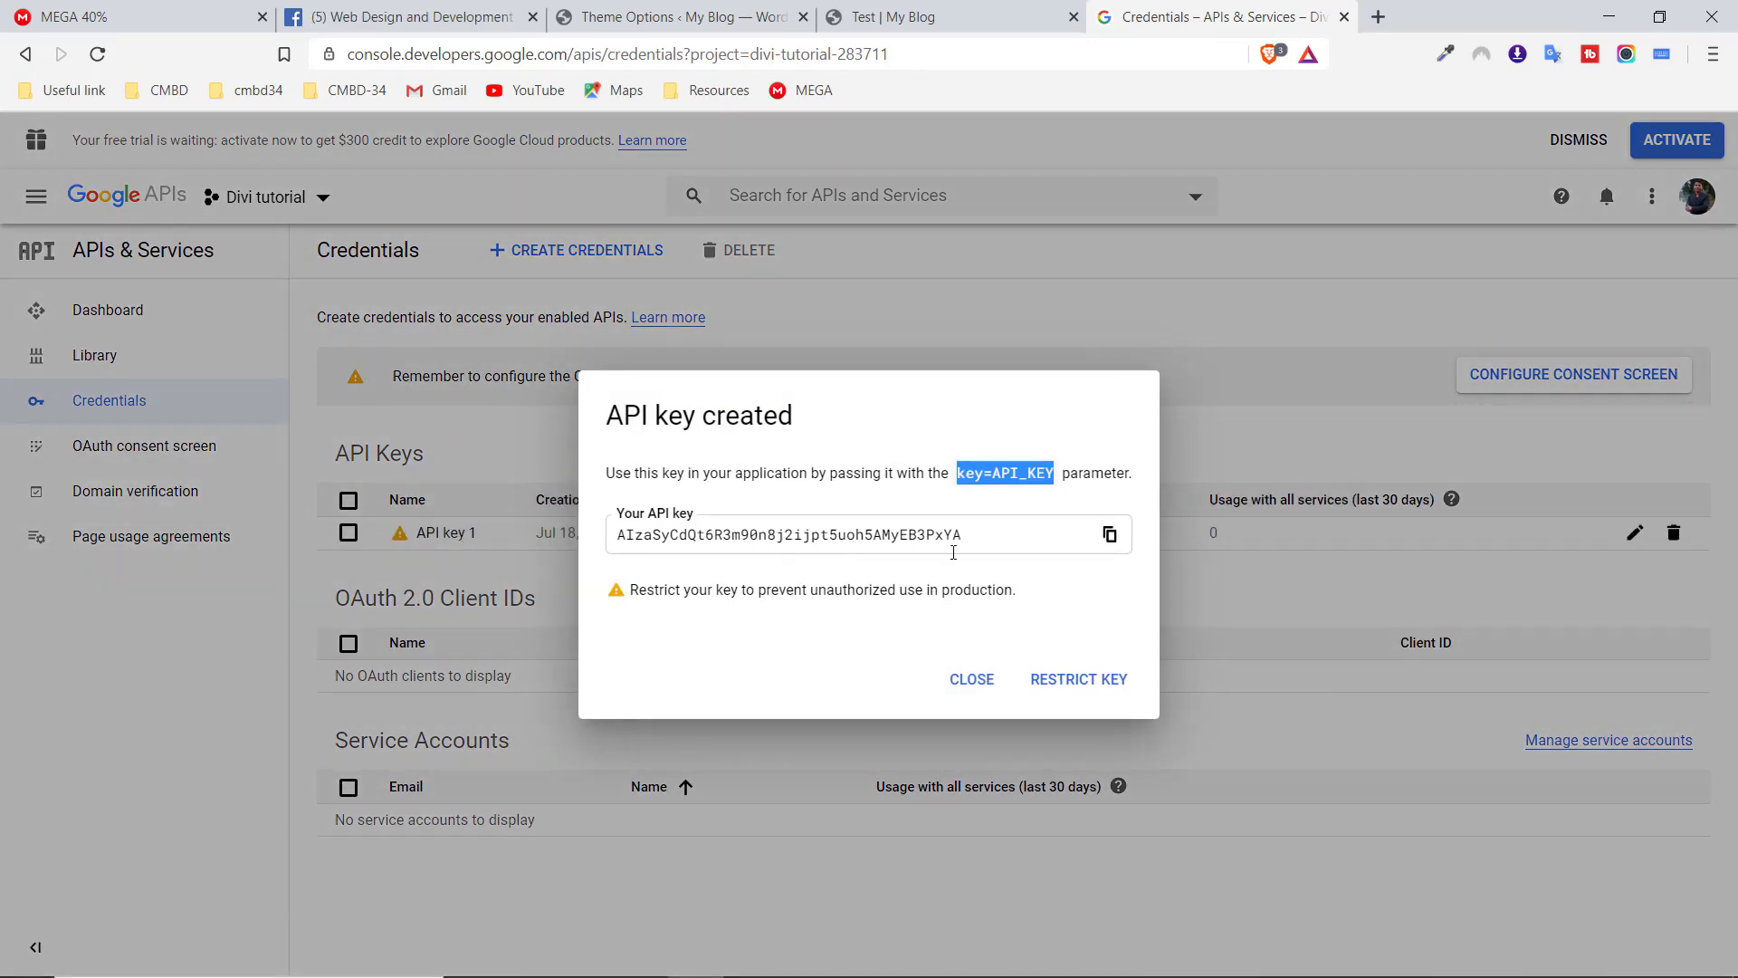
double_click(992, 540)
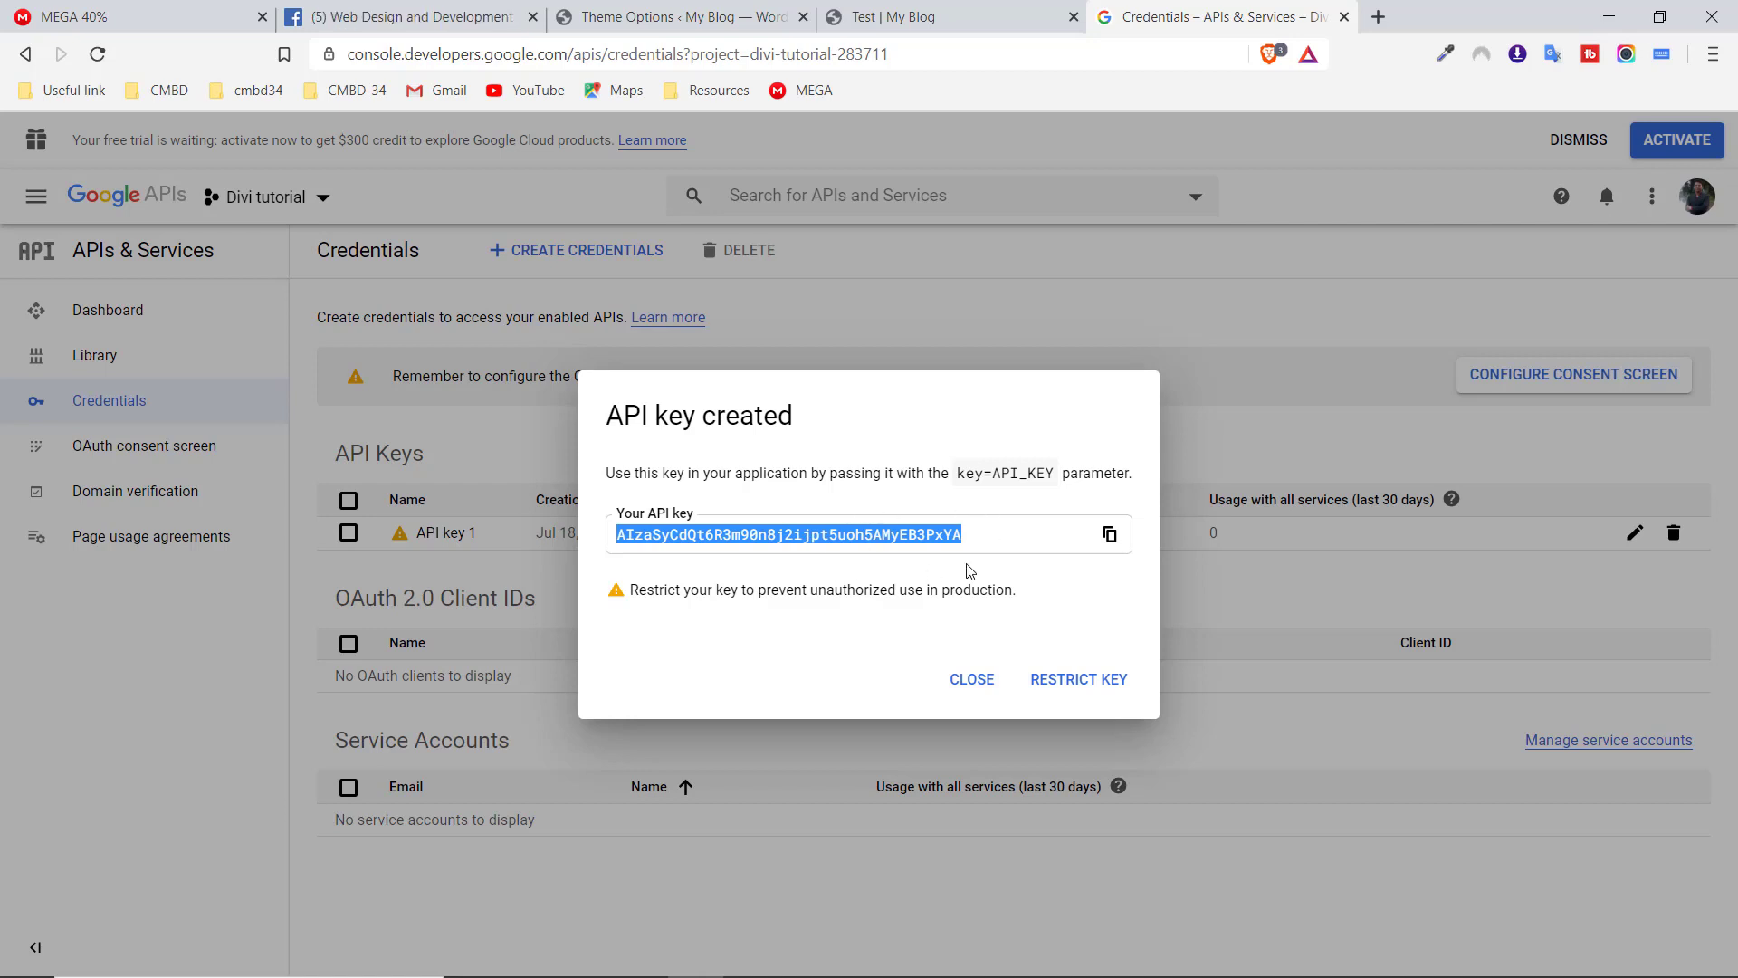
click(1110, 536)
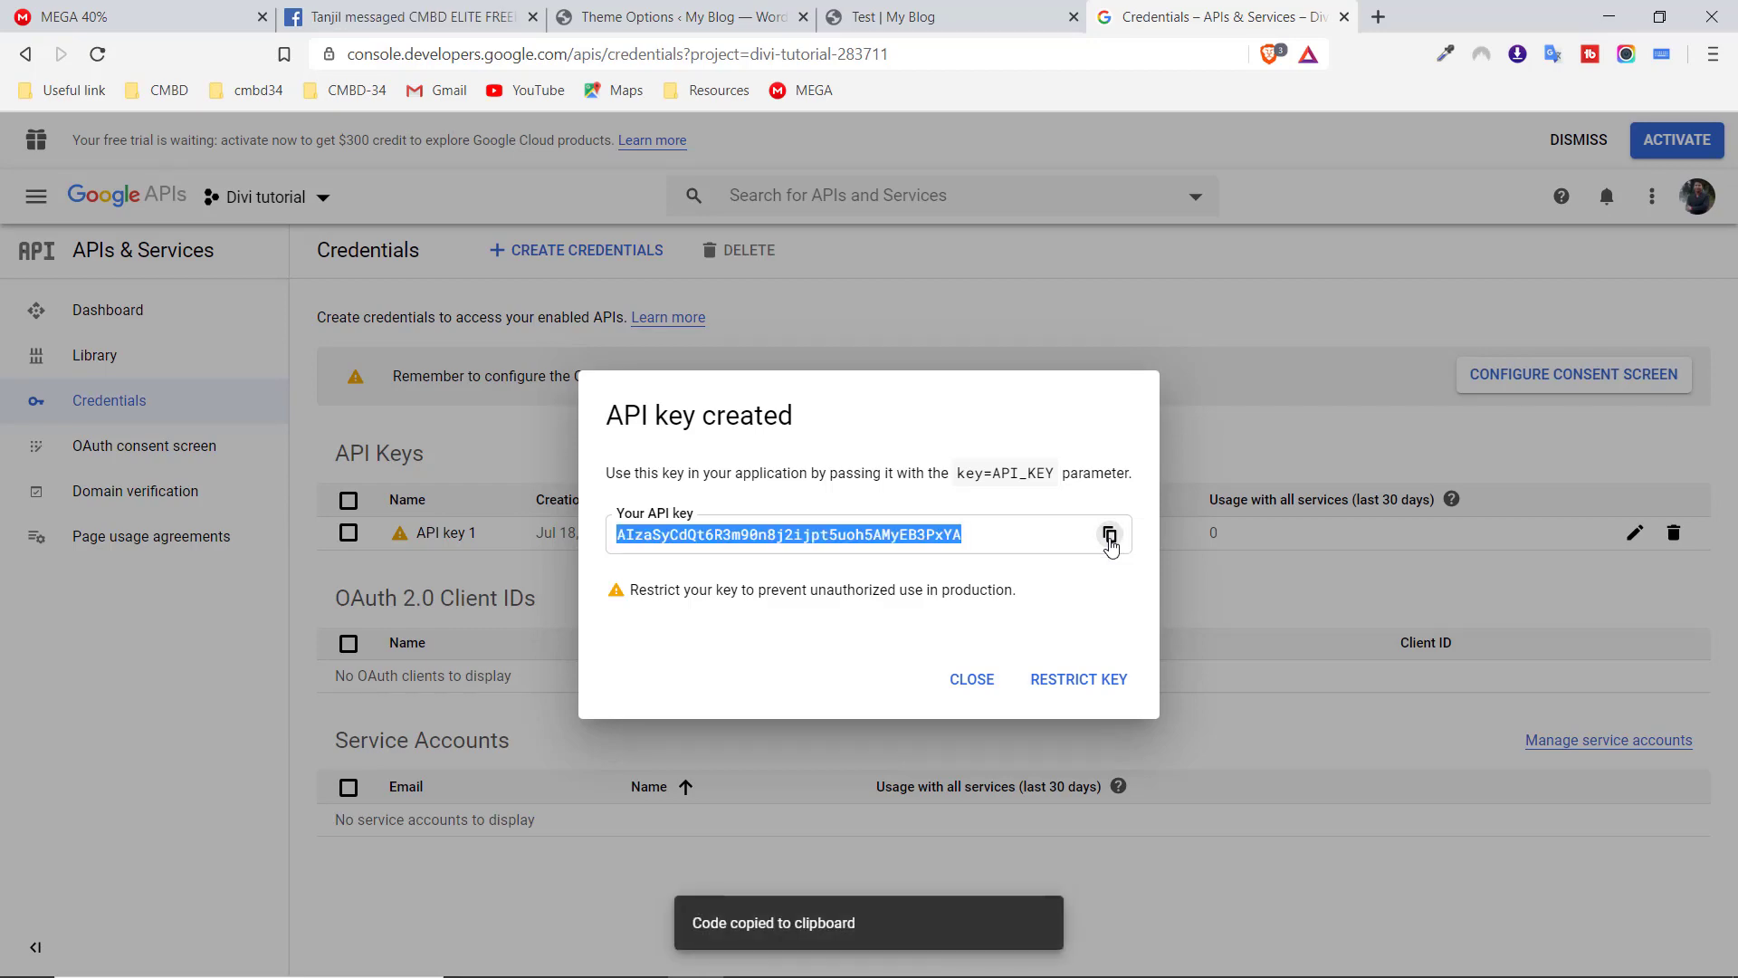
click(971, 681)
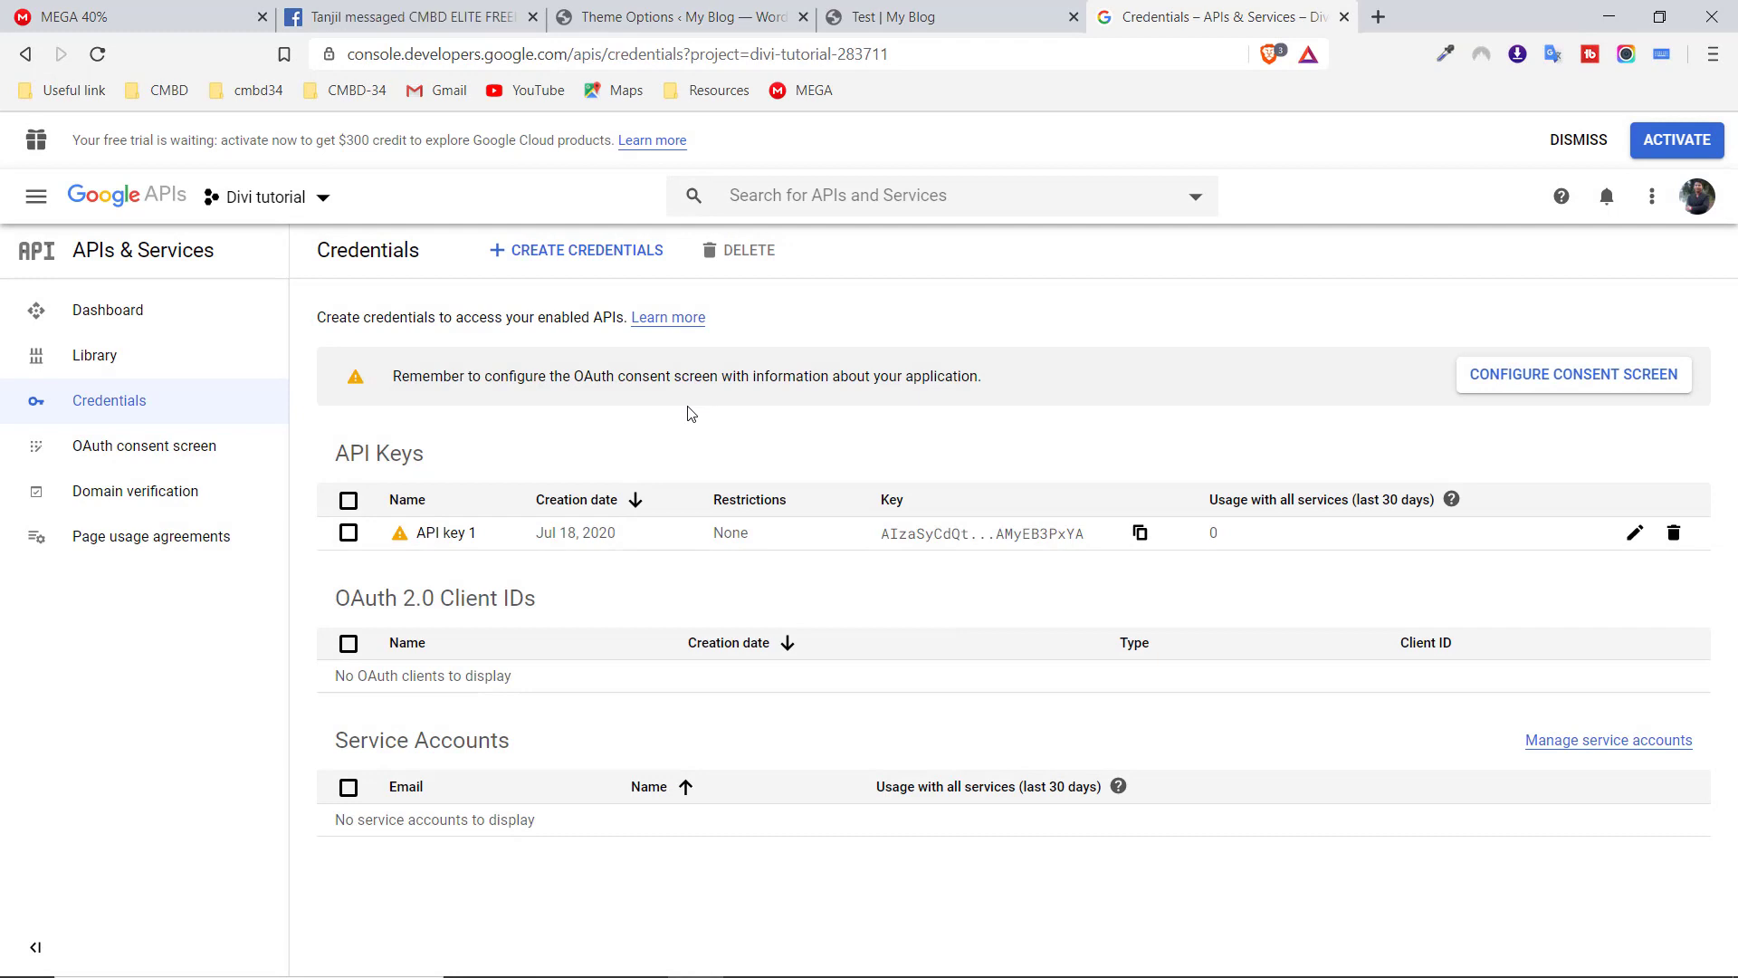
Switch to the WordPress Divi Theme Options, paste the copied API key into the Google API Key field and save the changes
click(678, 6)
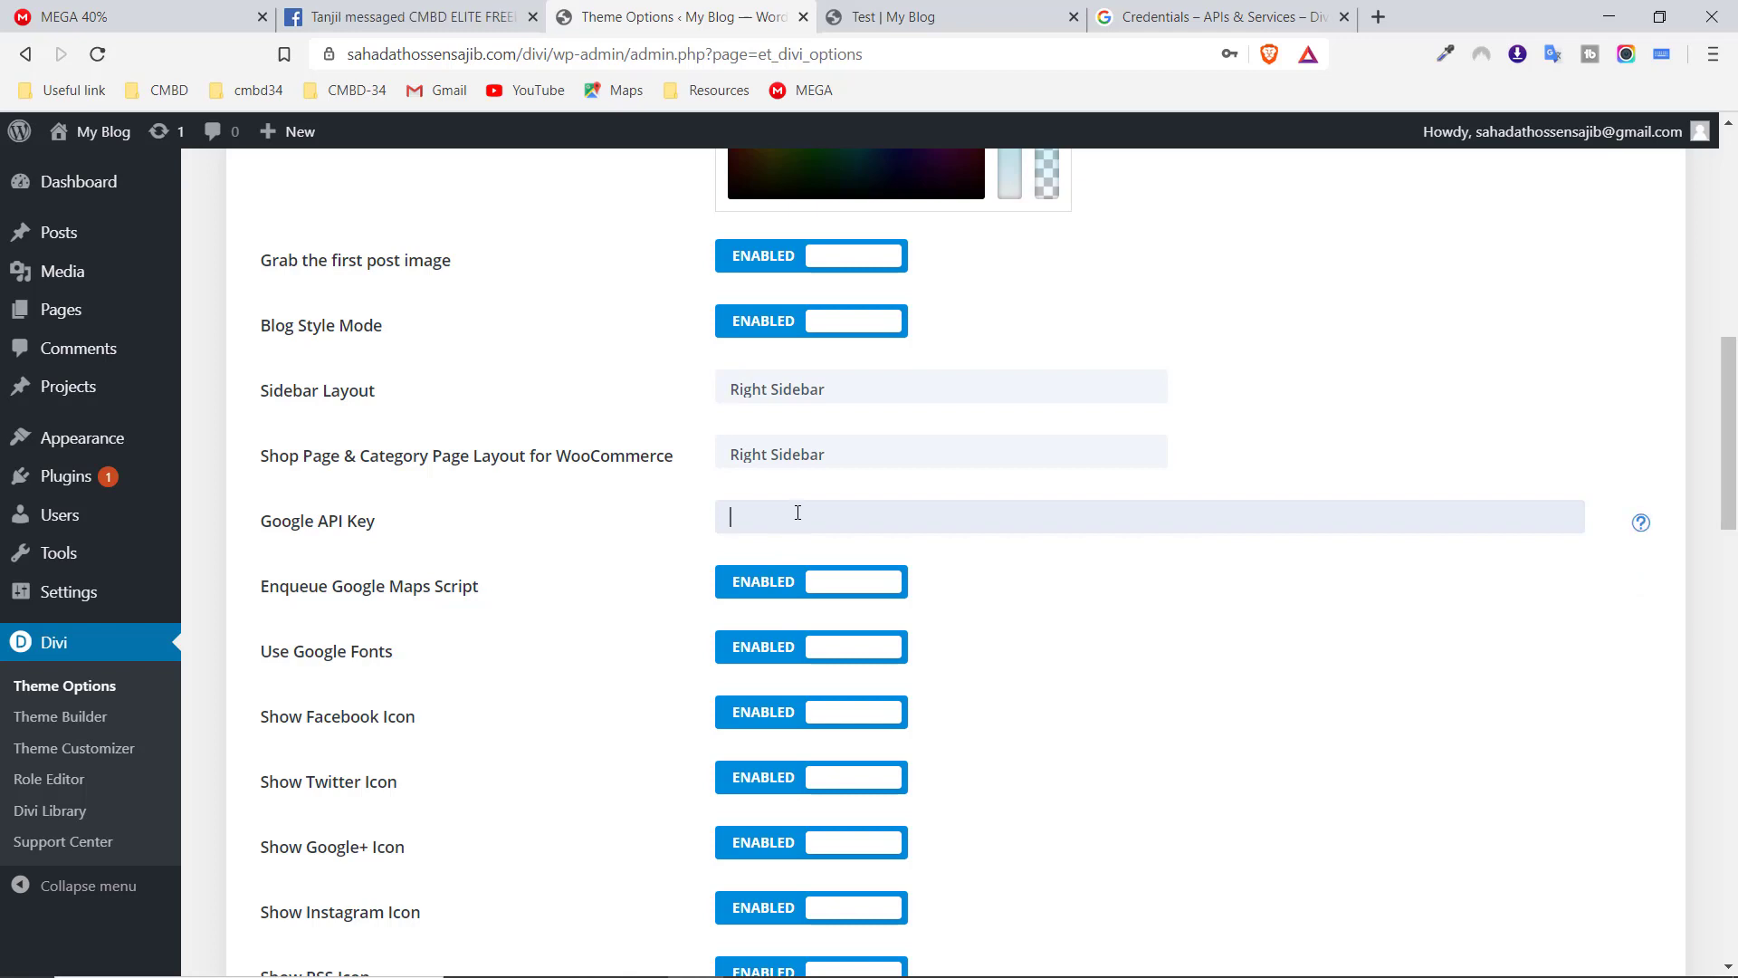
key(ctrl+v)
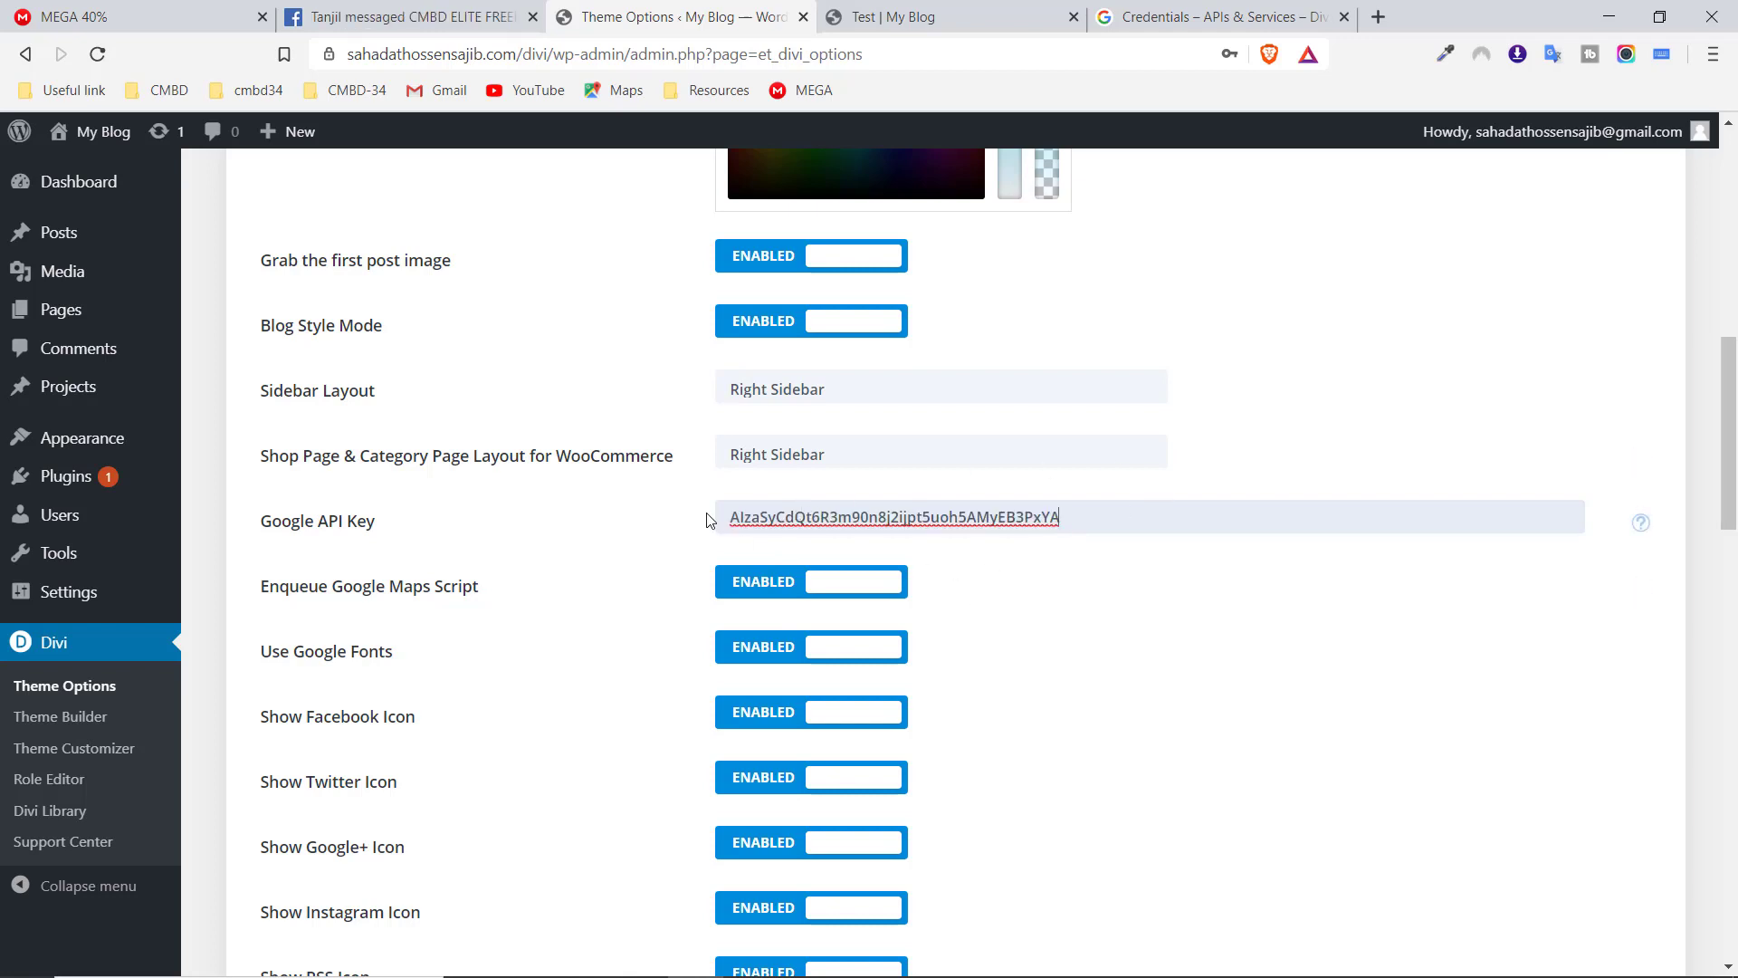
scroll(505, 485, down, 20)
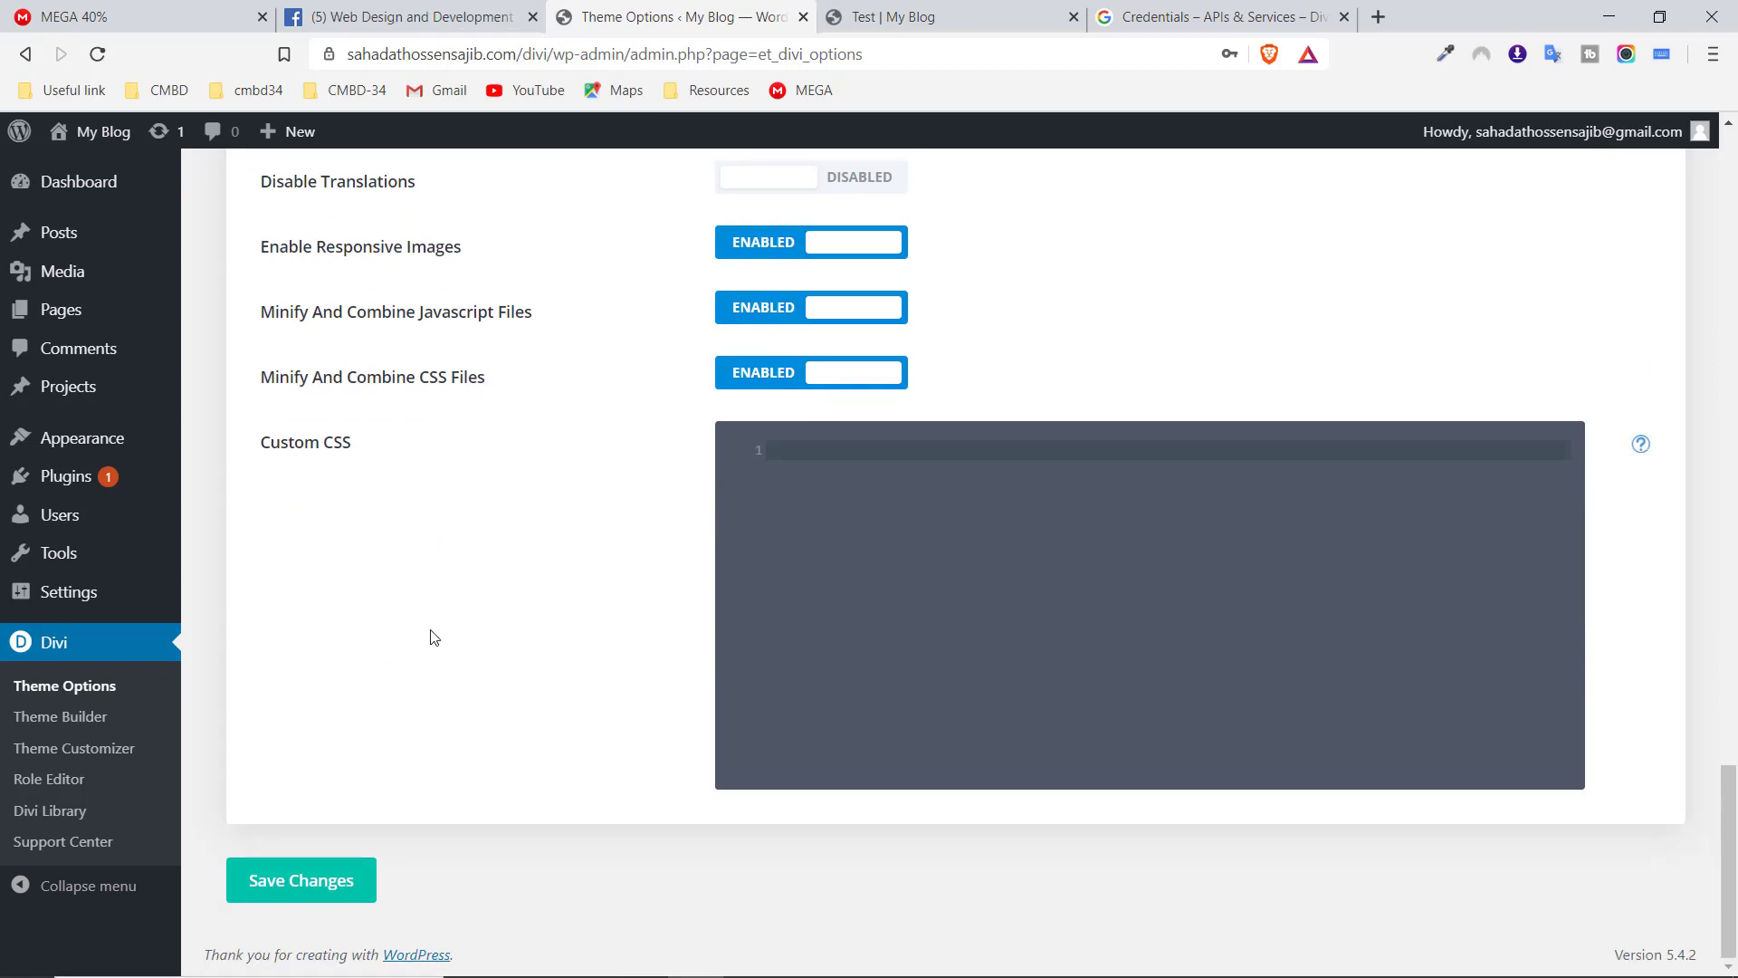
click(301, 895)
scroll(680, 363, up, 20)
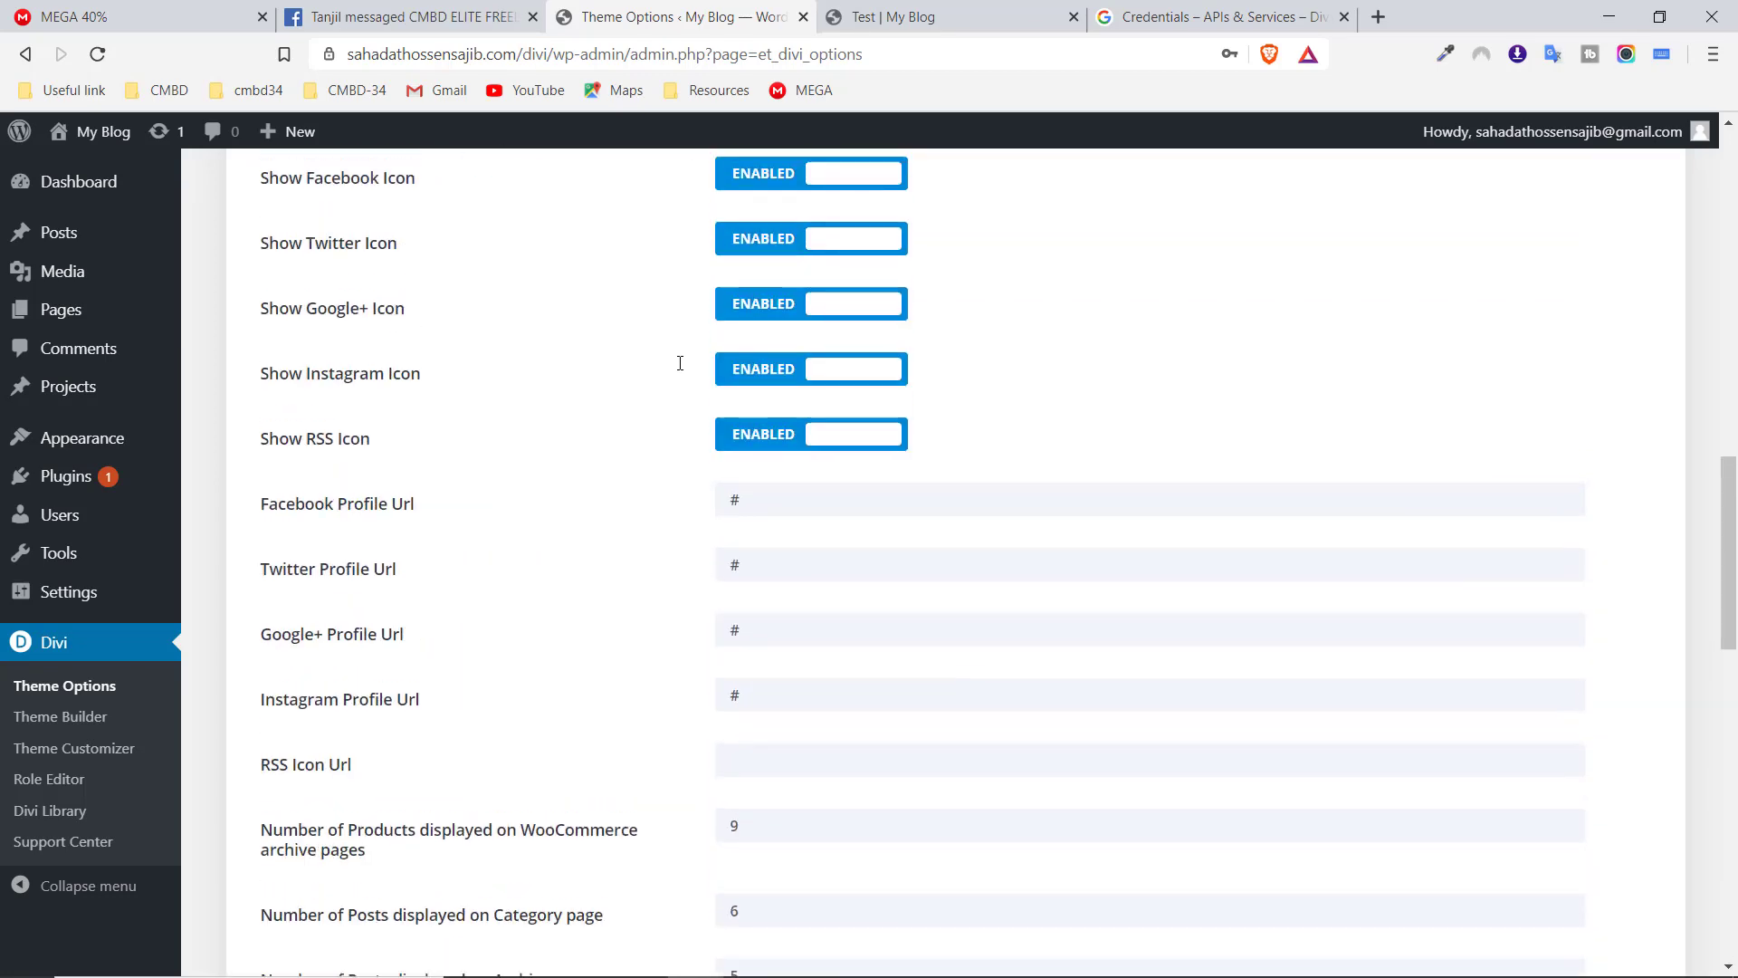
scroll(684, 367, up, 6)
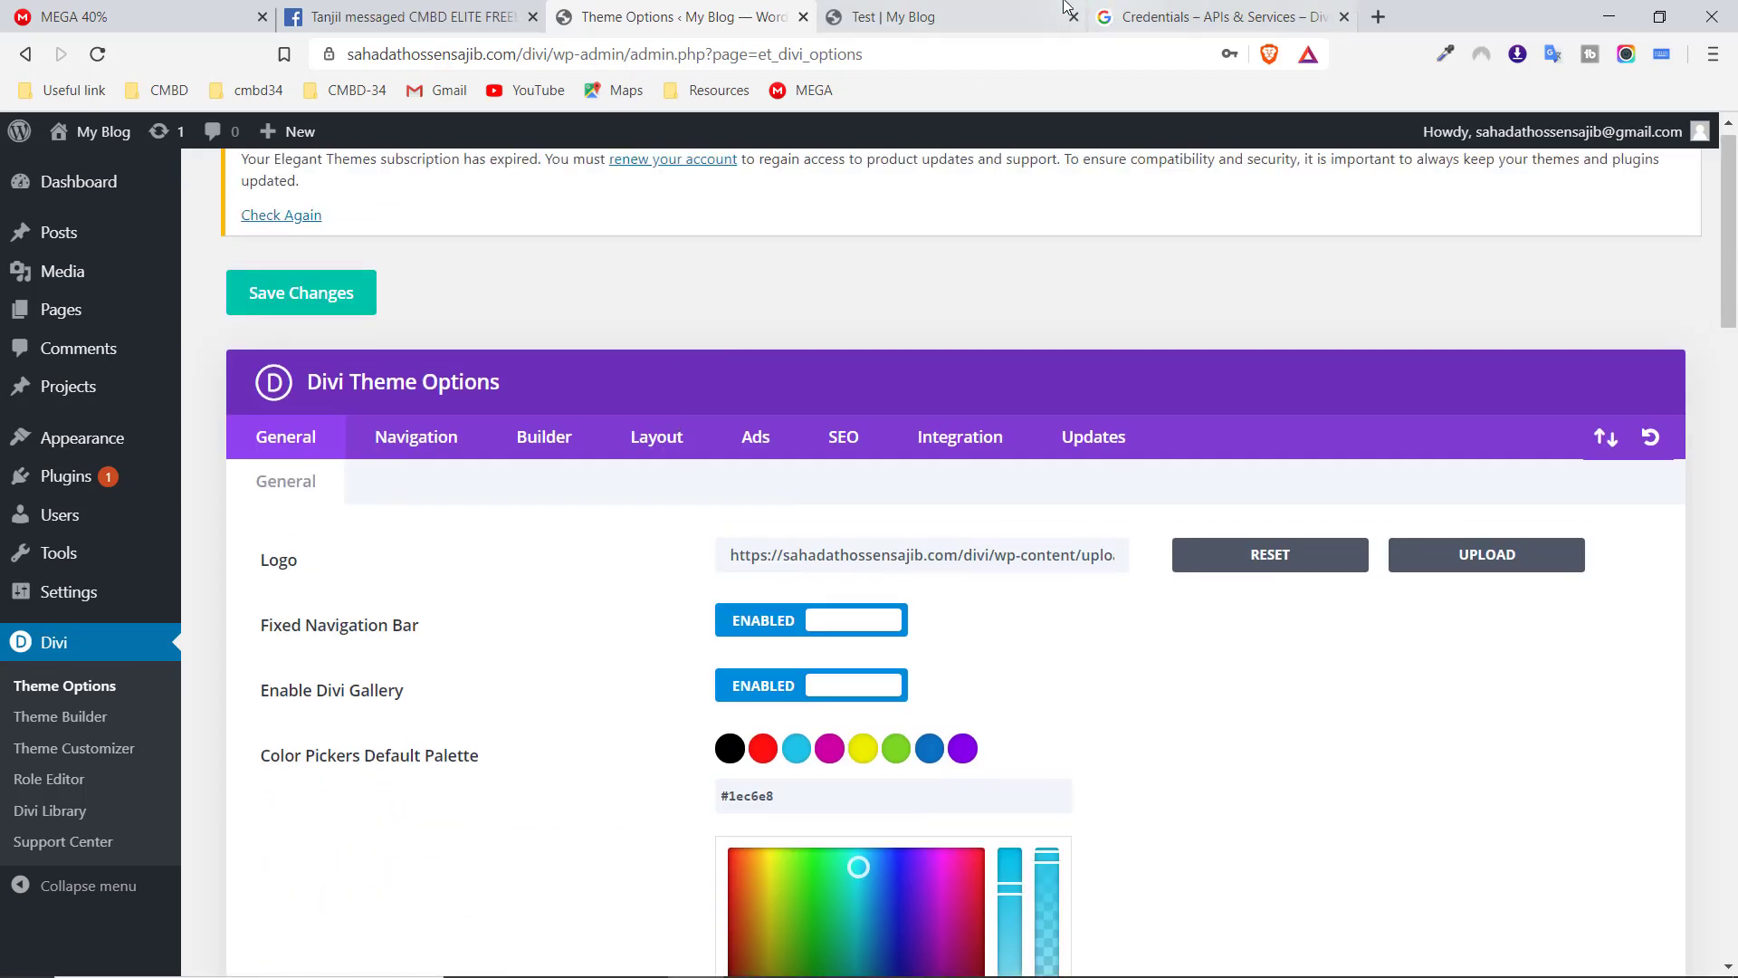
Look over the open site and credentials pages, and check the Google API Key field in the Divi Theme Options
click(962, 10)
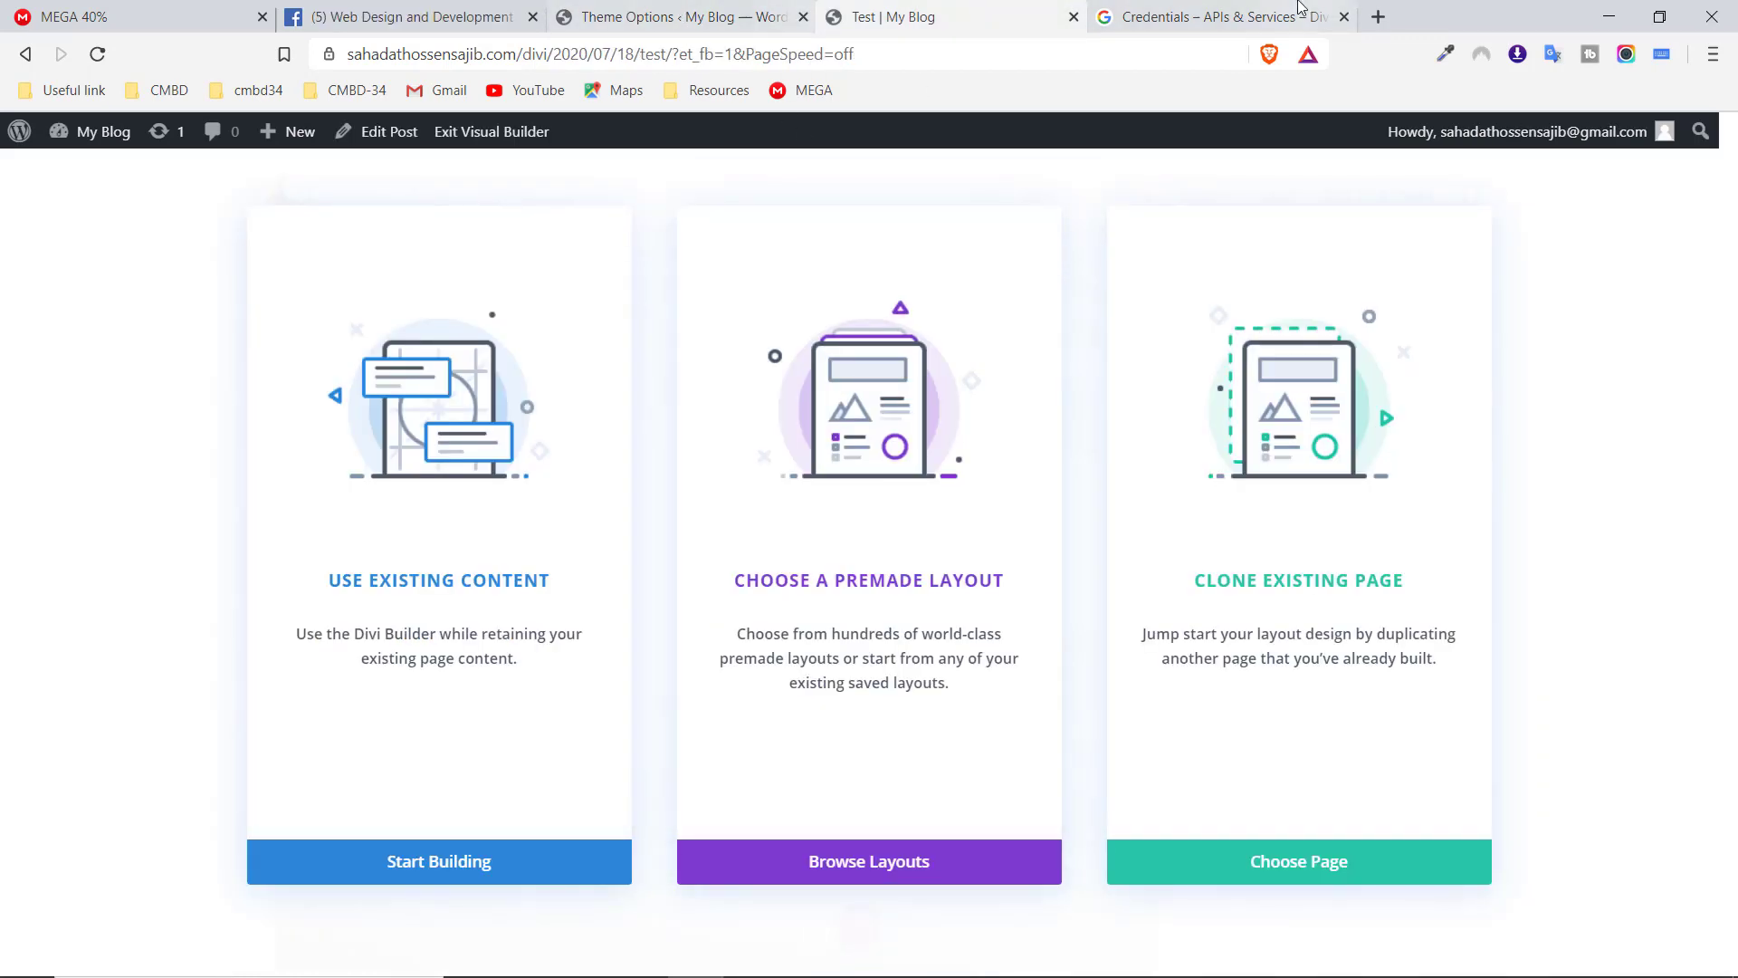
click(1222, 16)
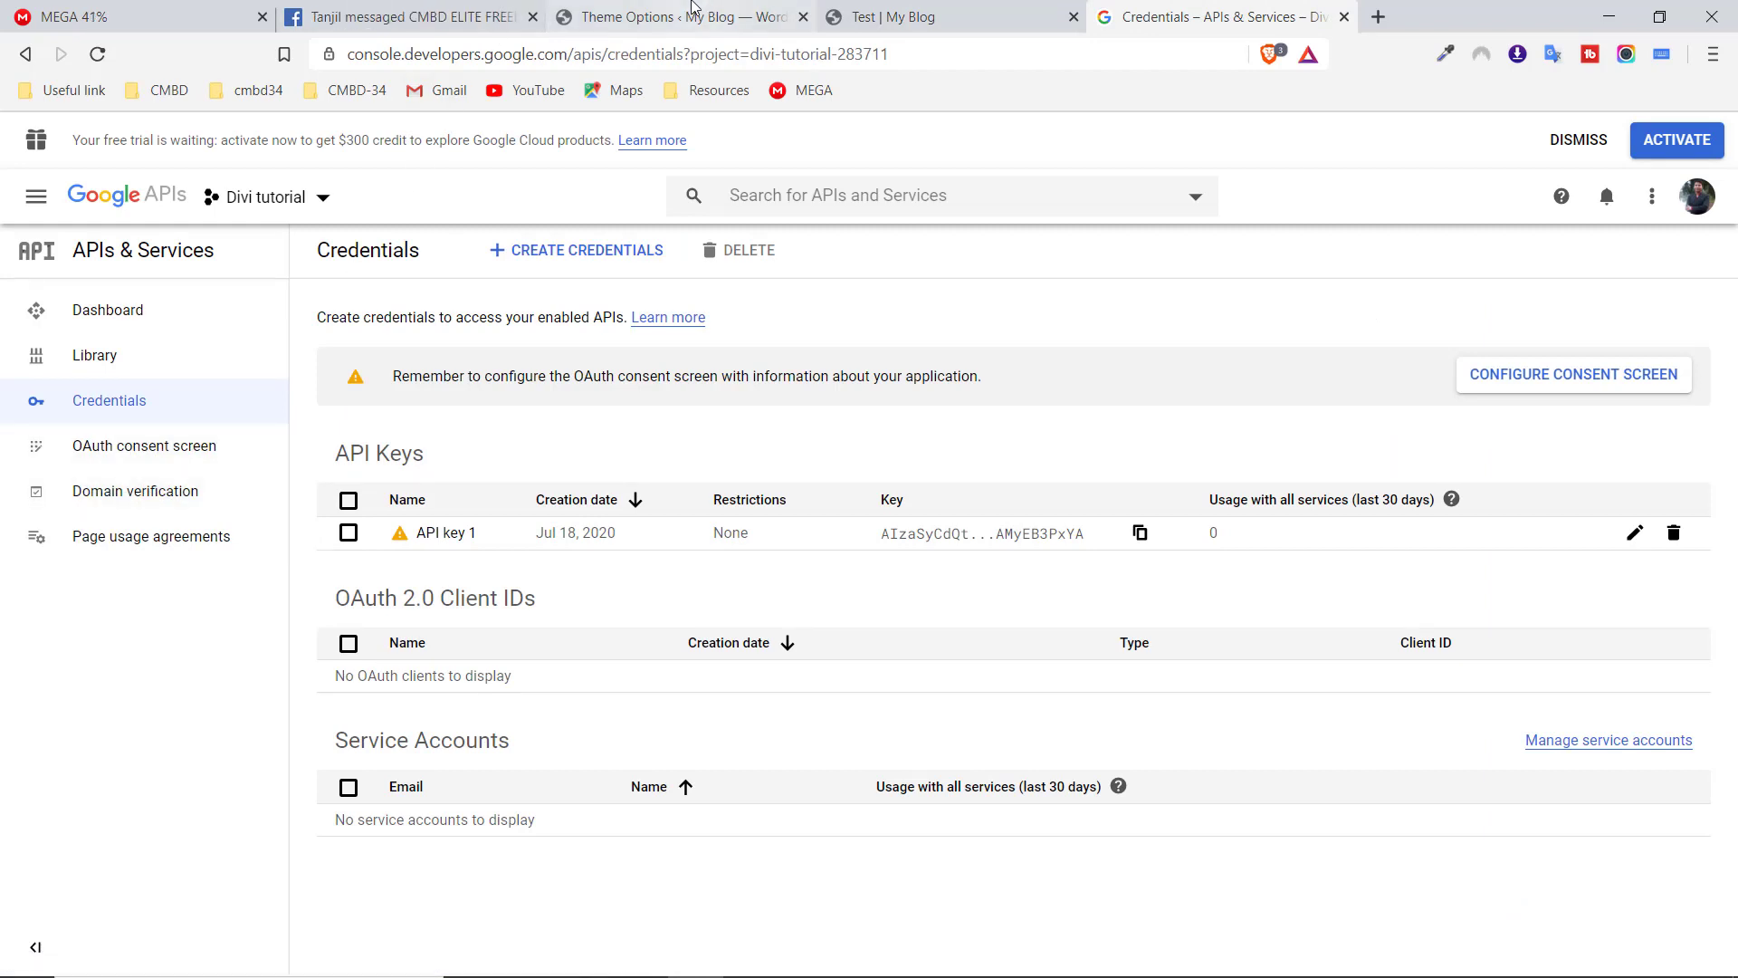
click(582, 20)
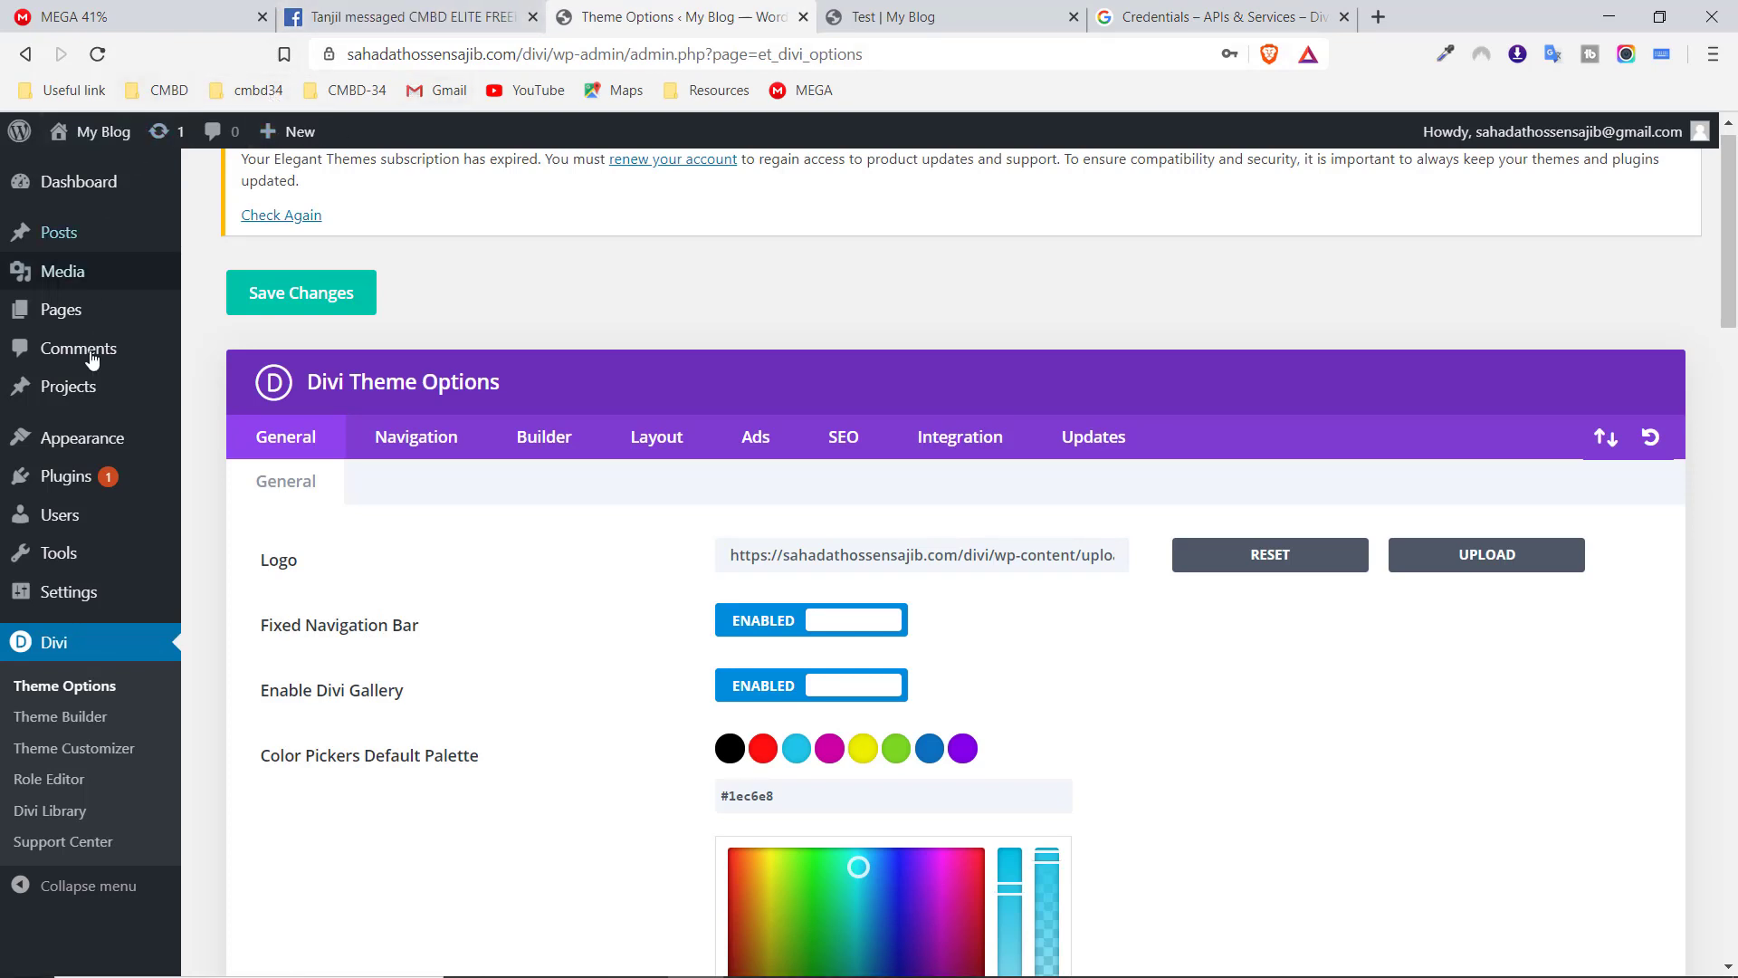
scroll(609, 619, down, 11)
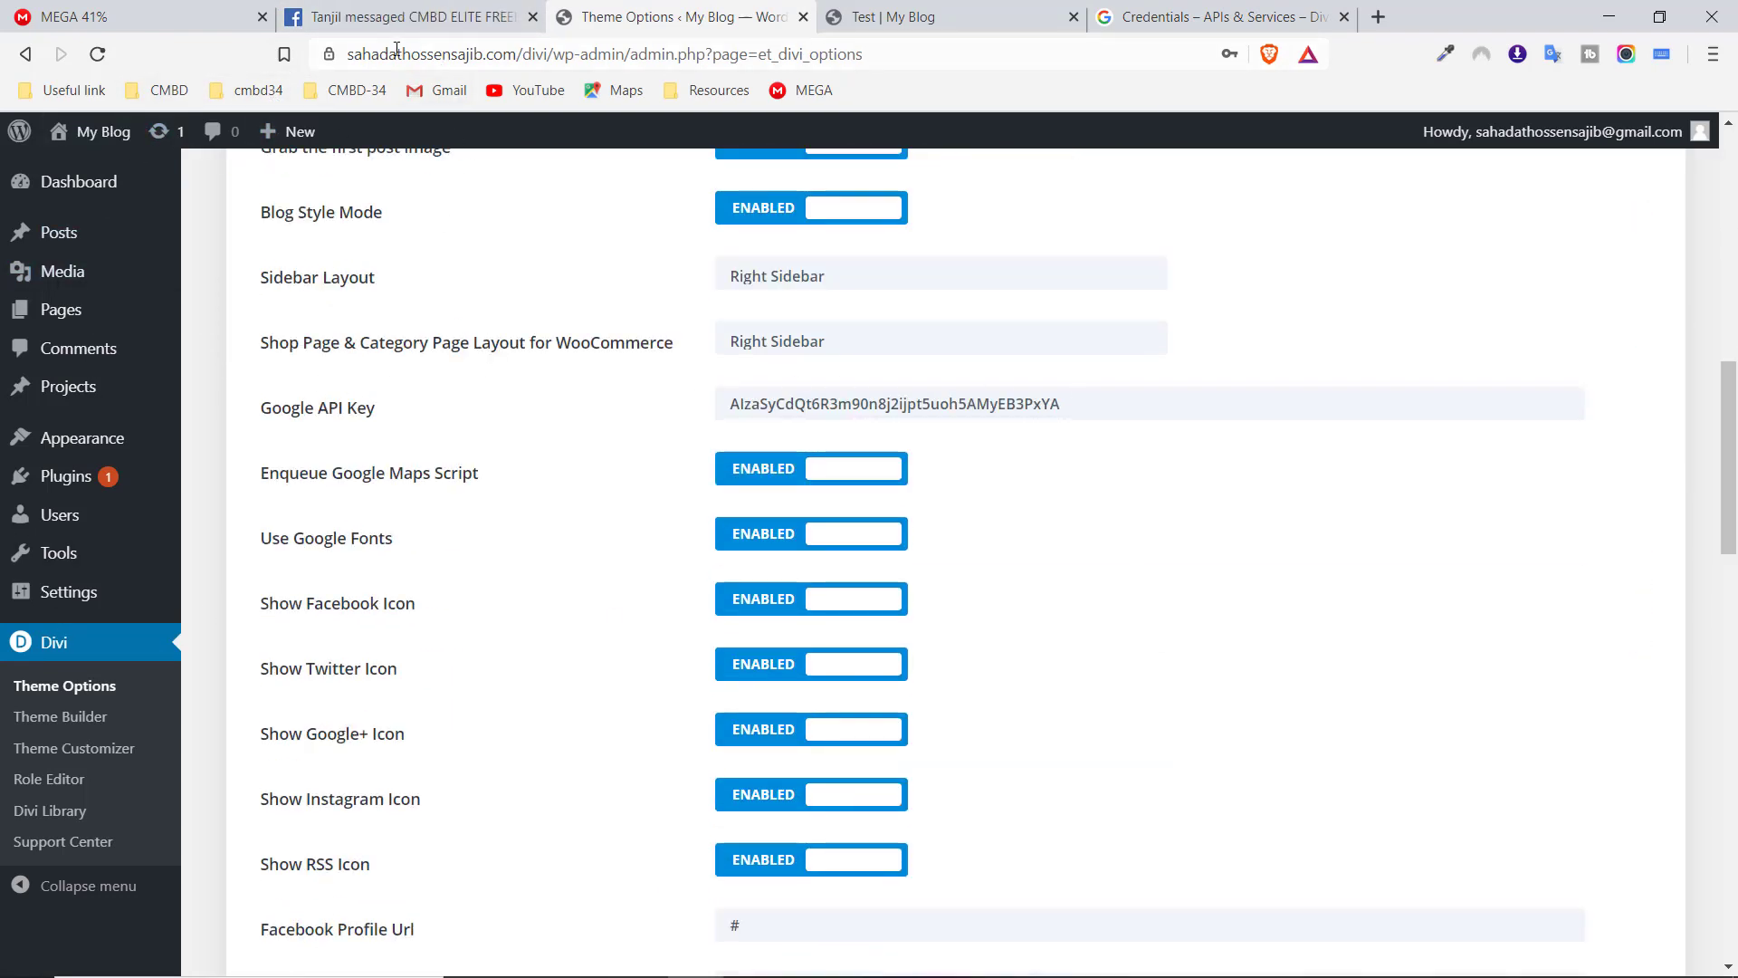
Add the WordPress site's domain, copied from its address, to the allowed domains under Domain verification in the Google API Console
click(1213, 16)
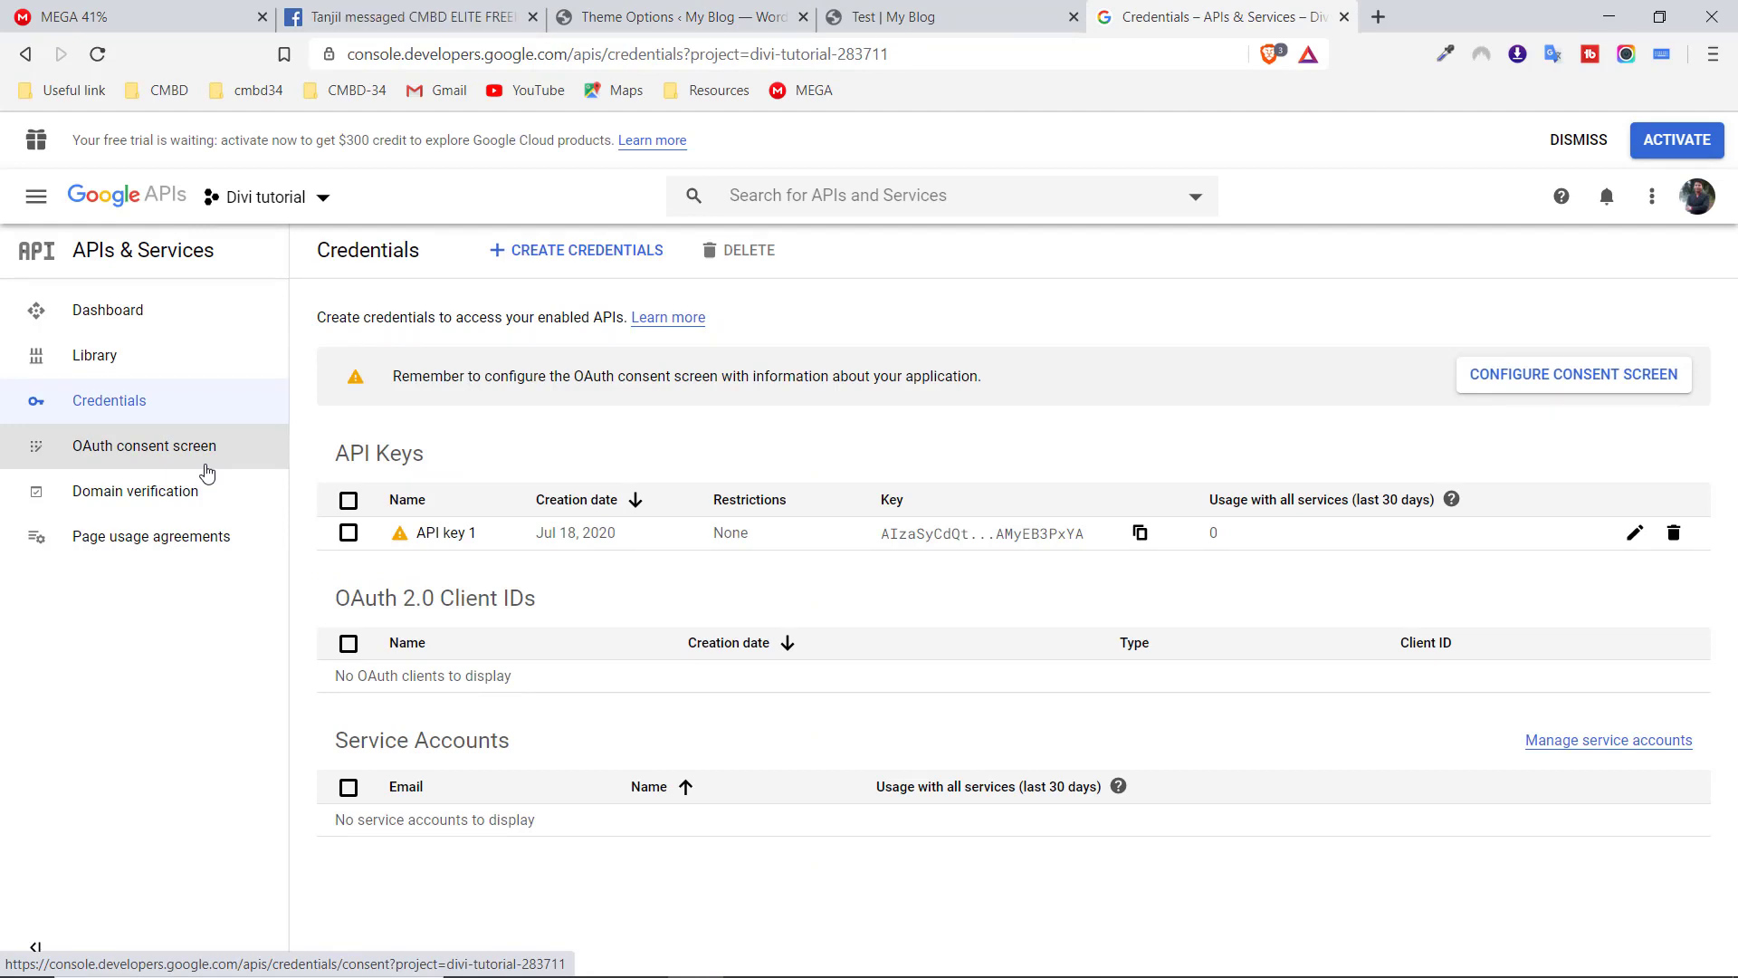
click(146, 499)
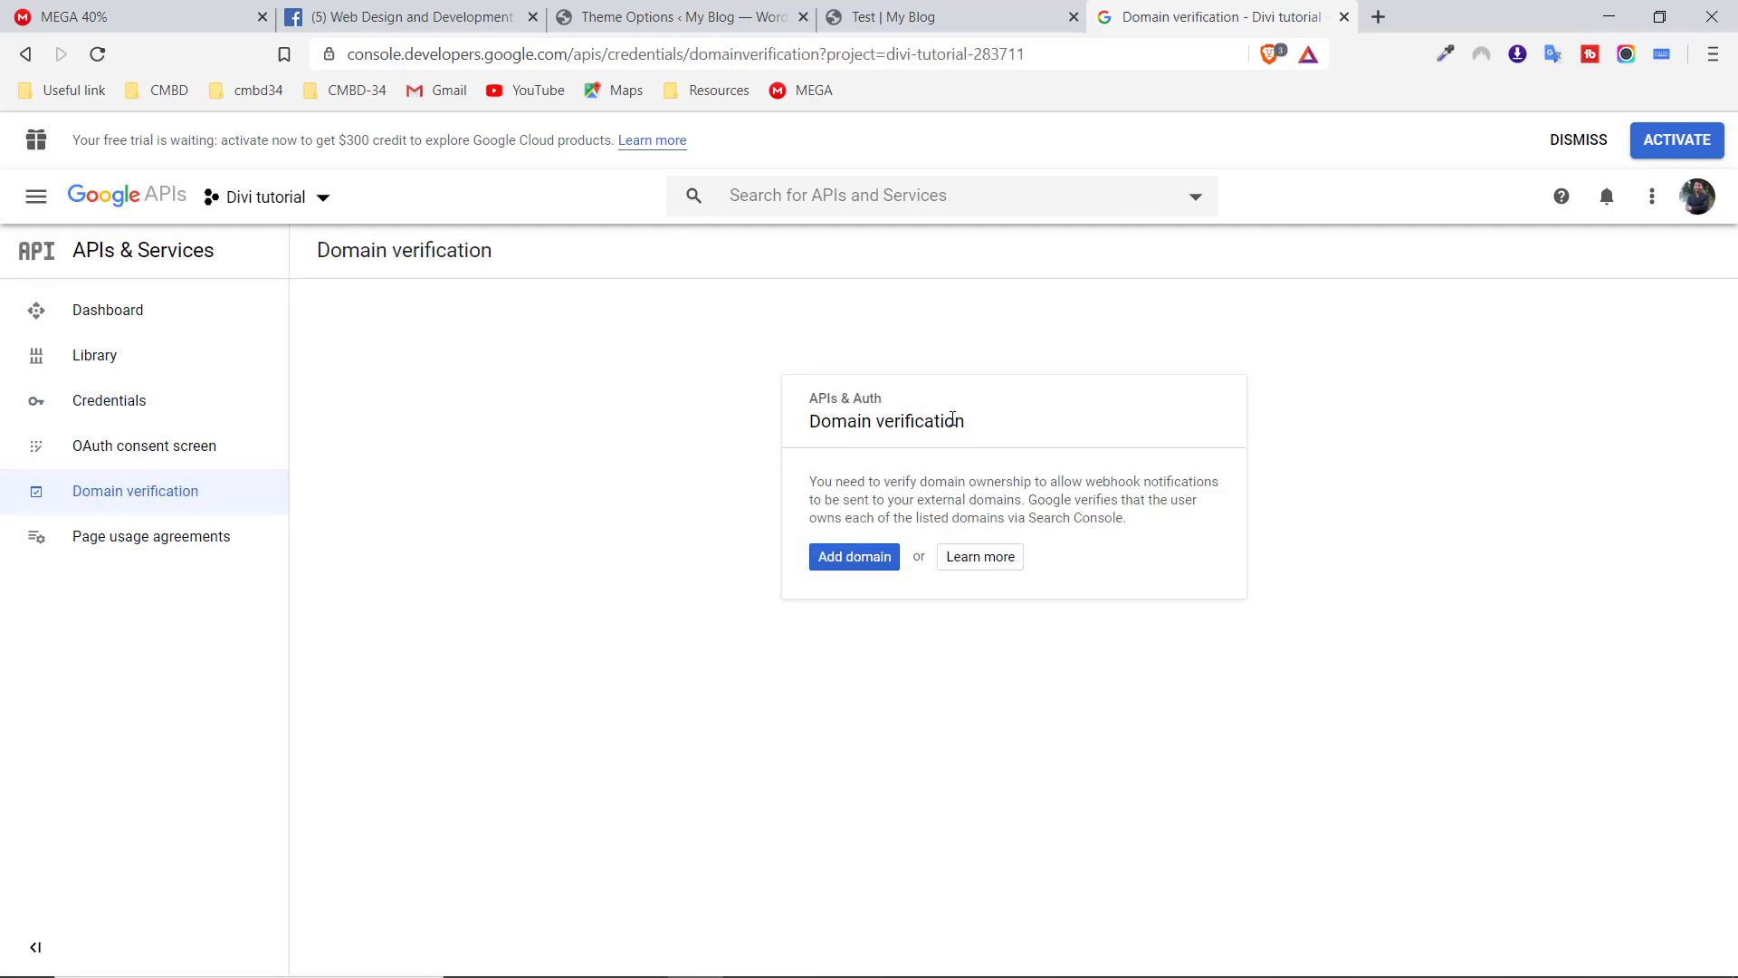
click(855, 559)
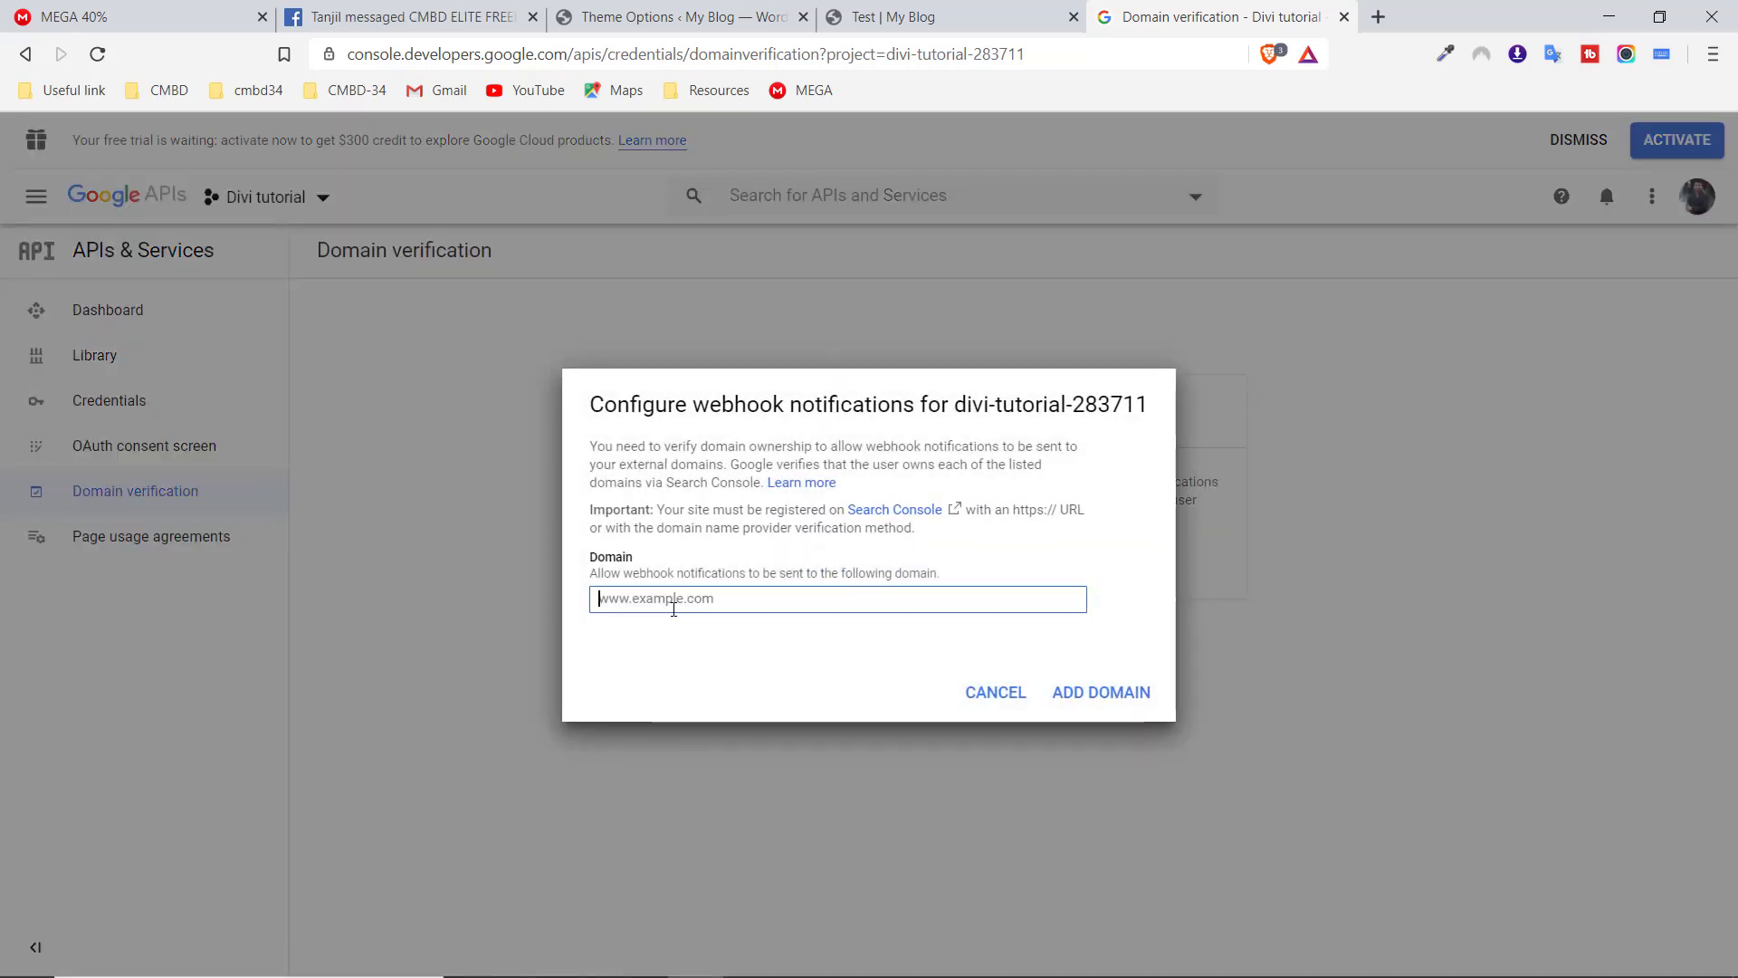
click(654, 21)
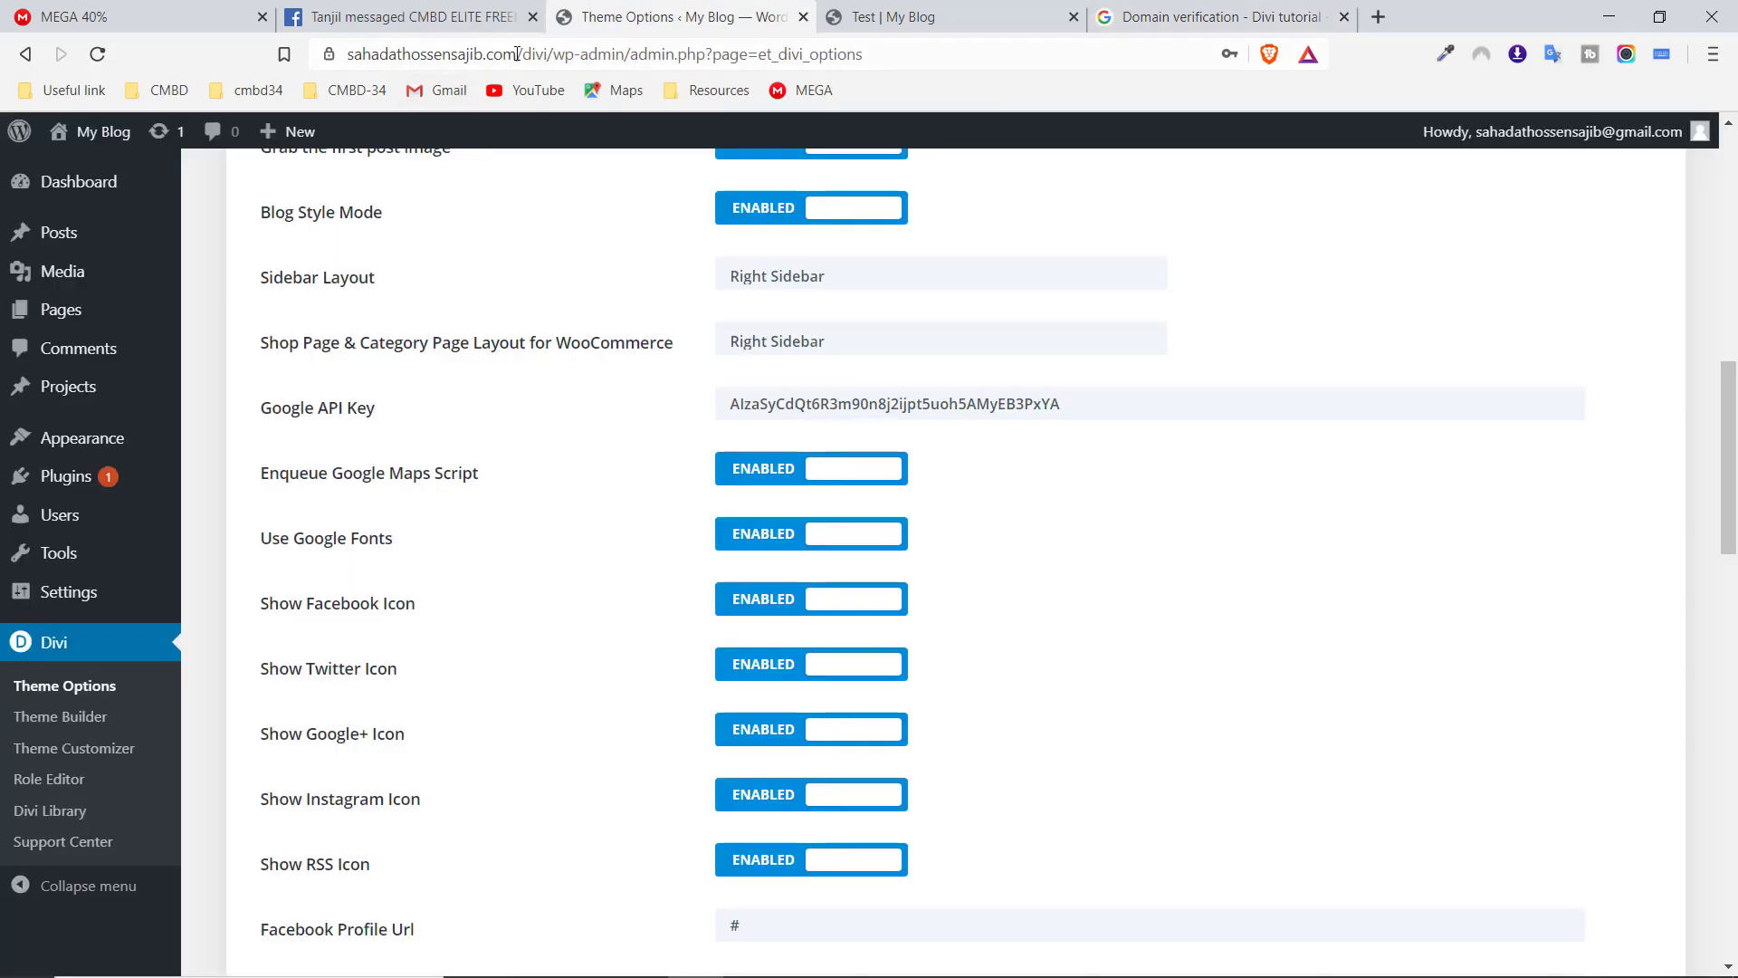
drag(517, 55, 353, 55)
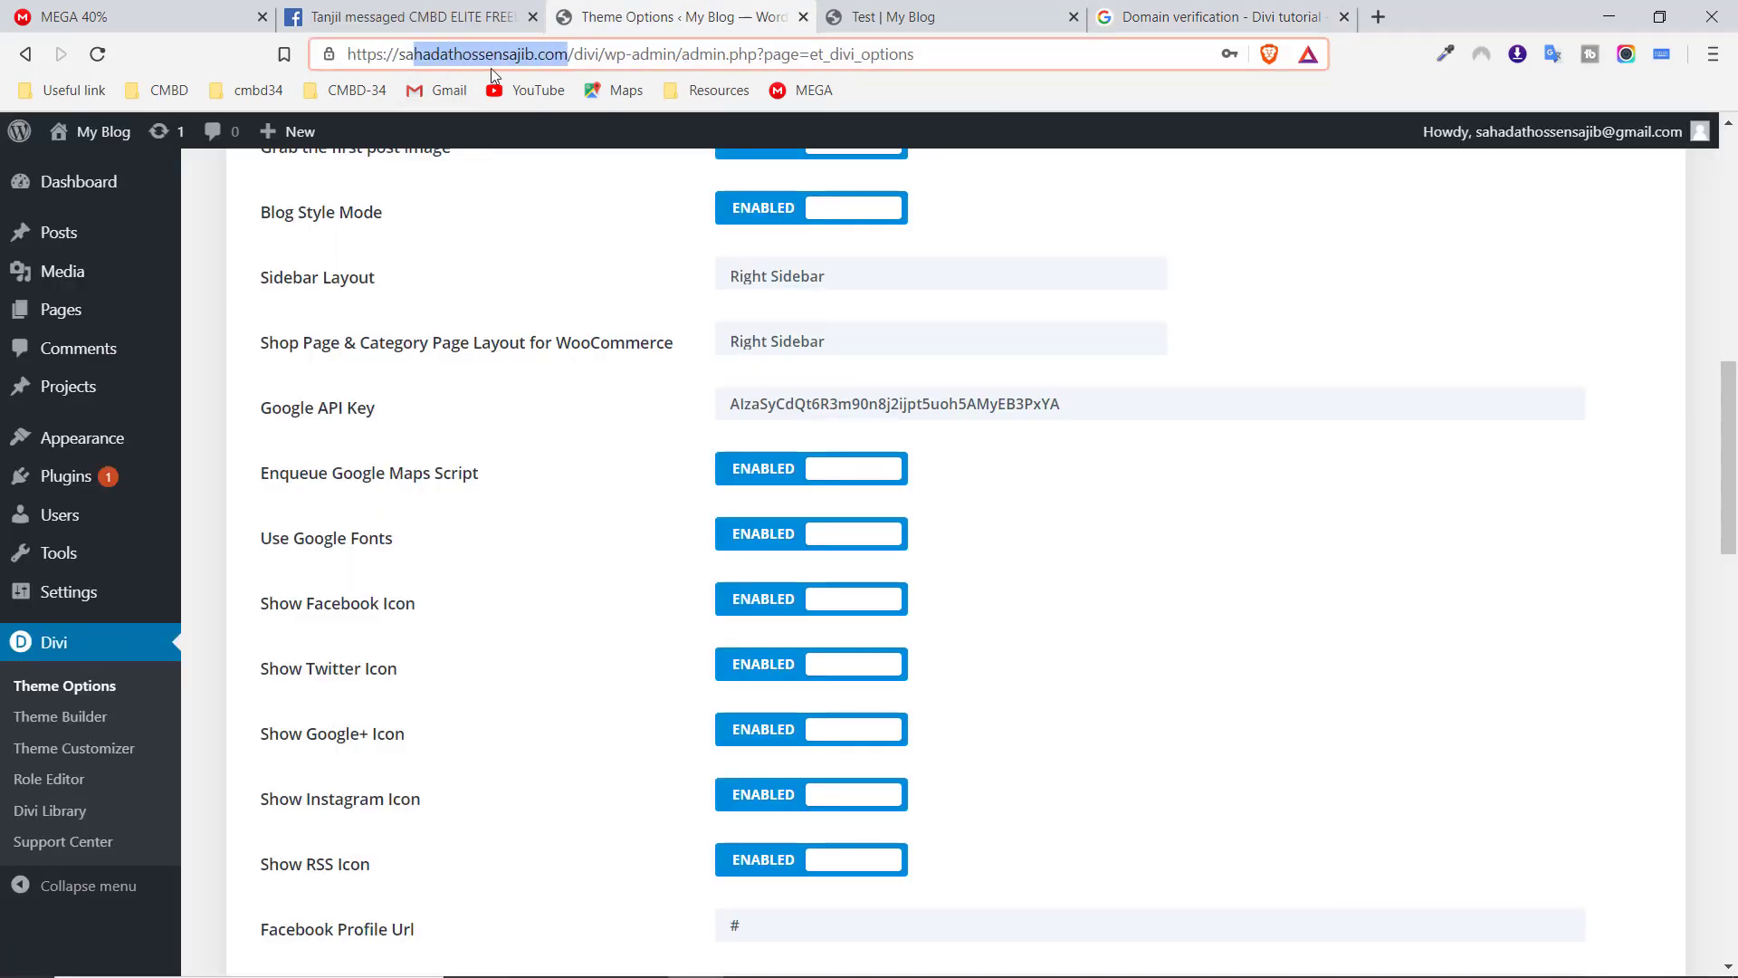
drag(571, 54, 404, 54)
click(1211, 11)
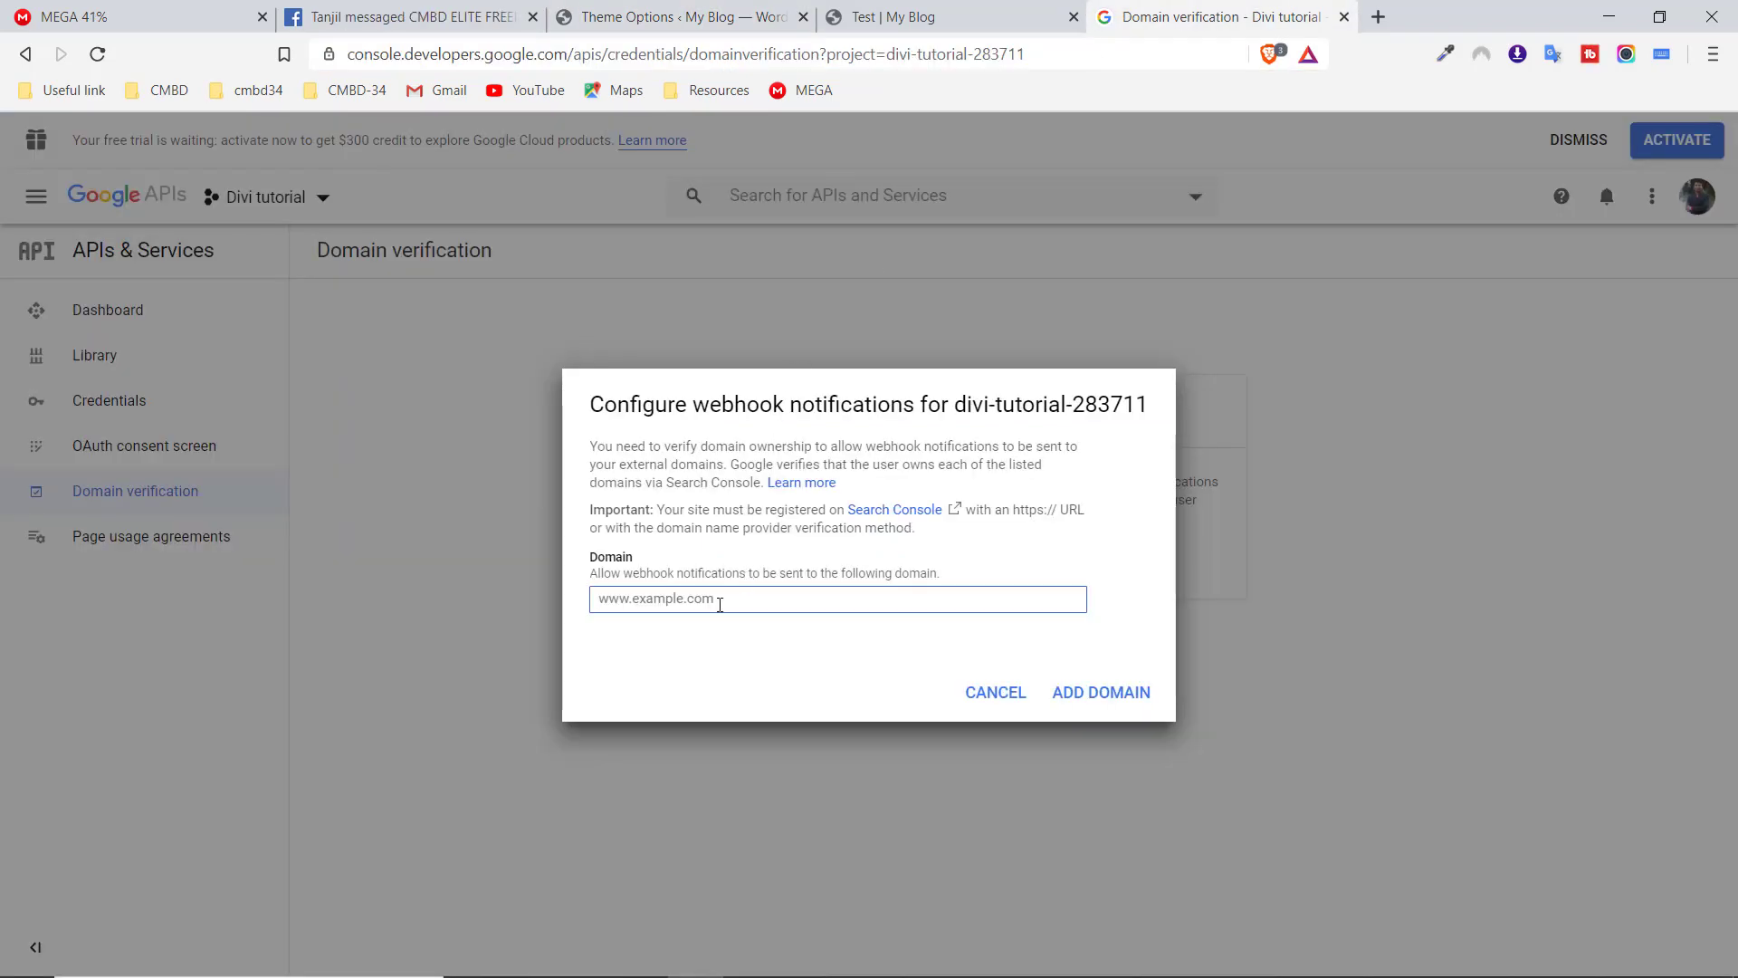
key(ctrl+v)
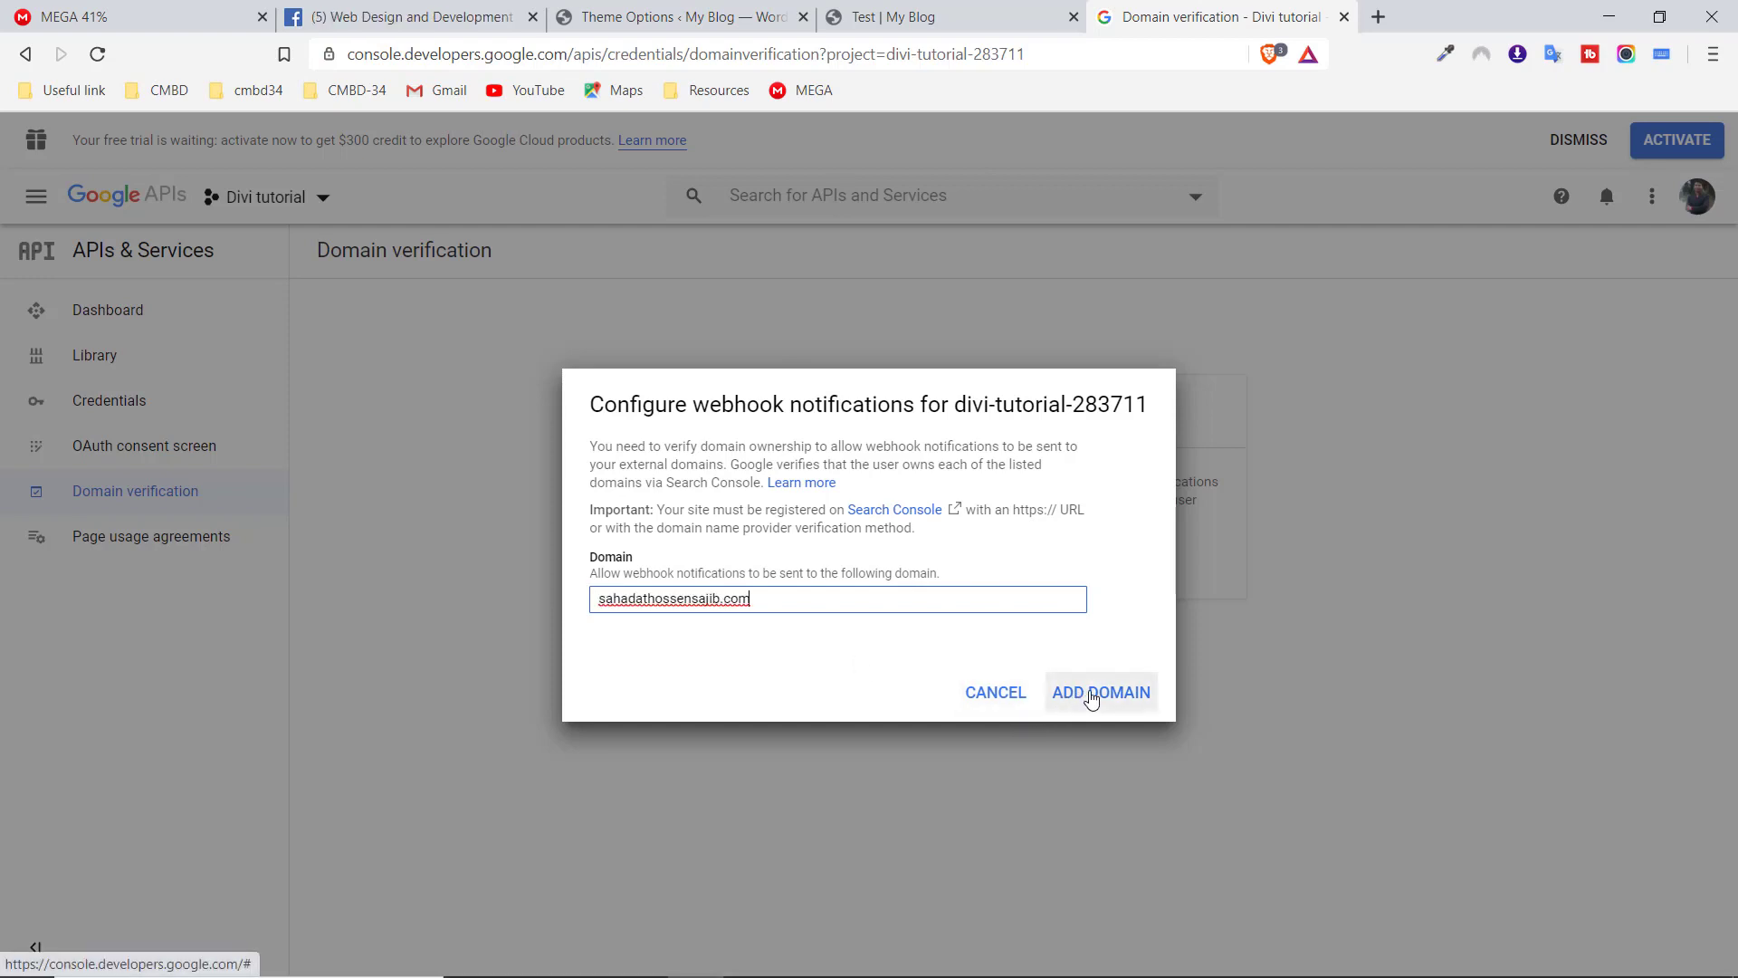
click(1098, 693)
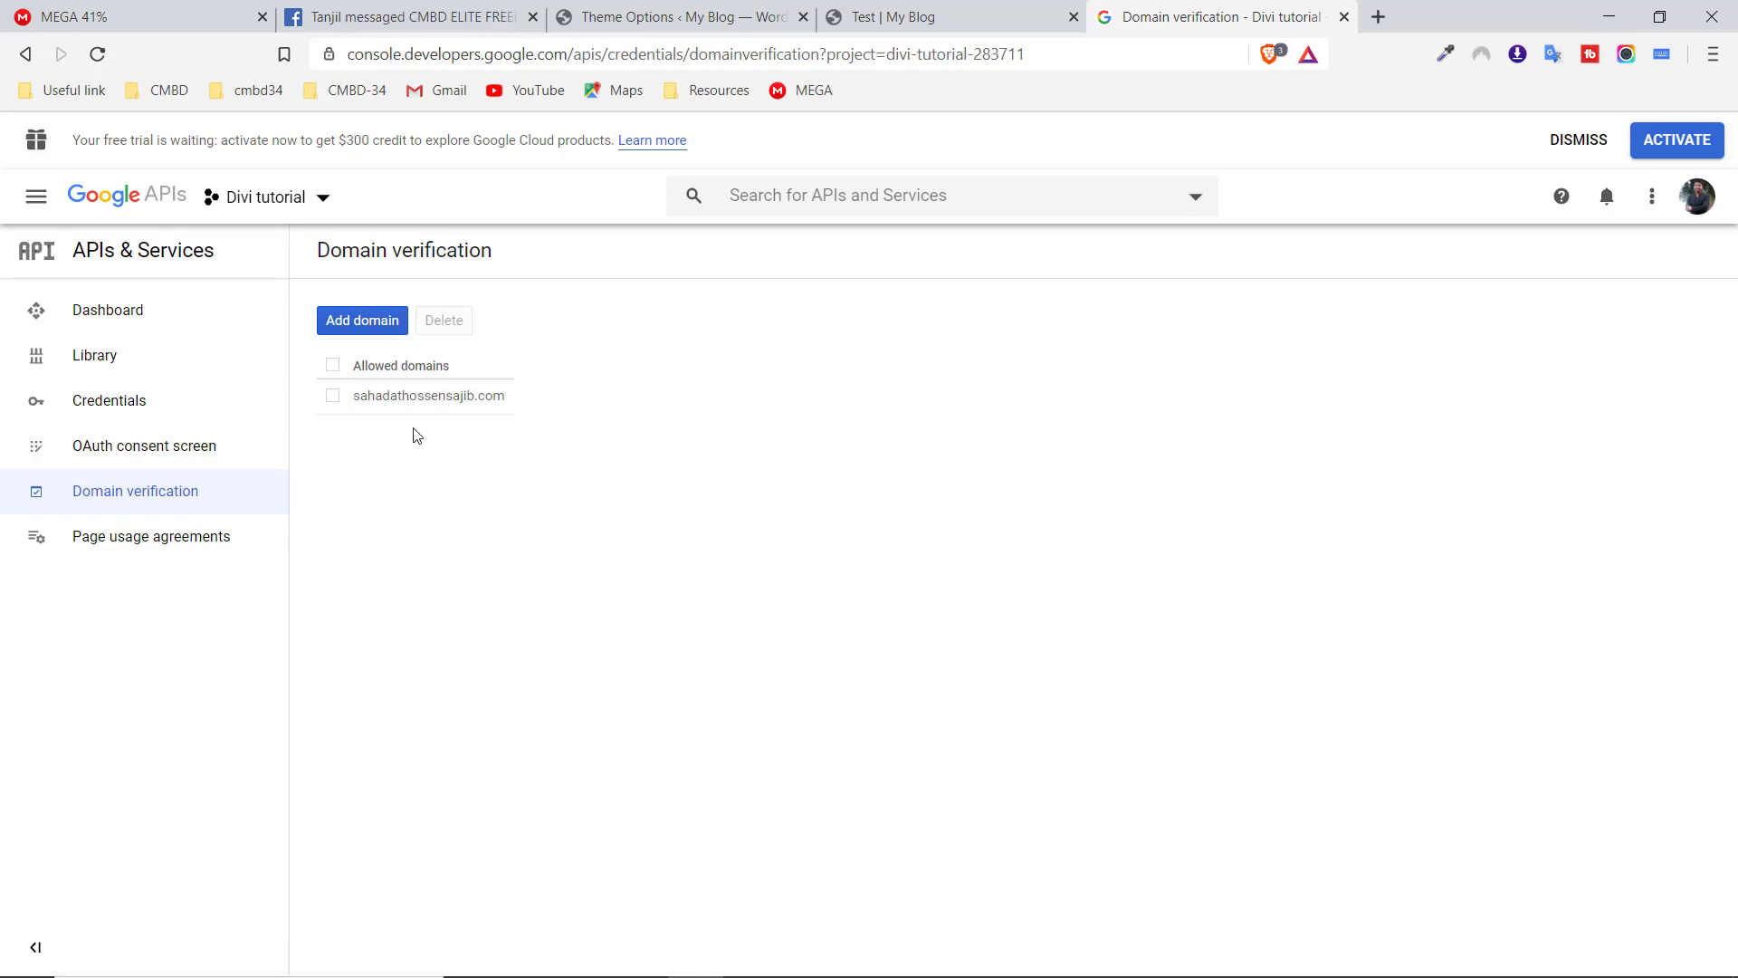
click(331, 366)
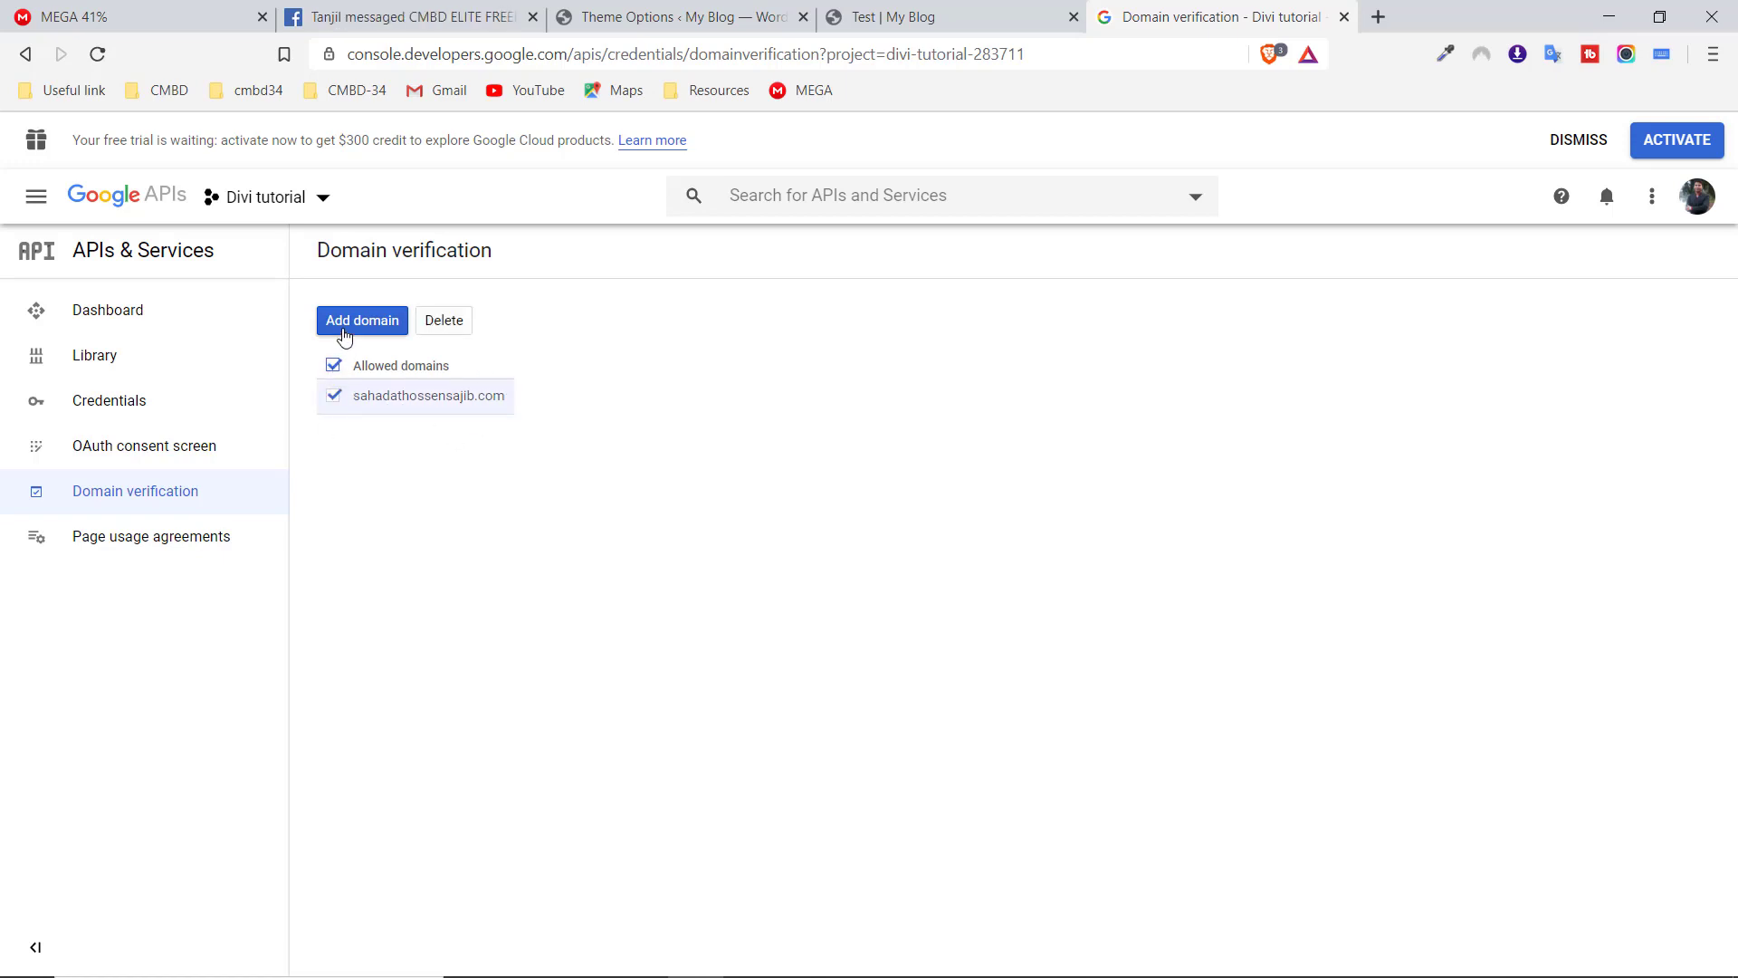
click(345, 333)
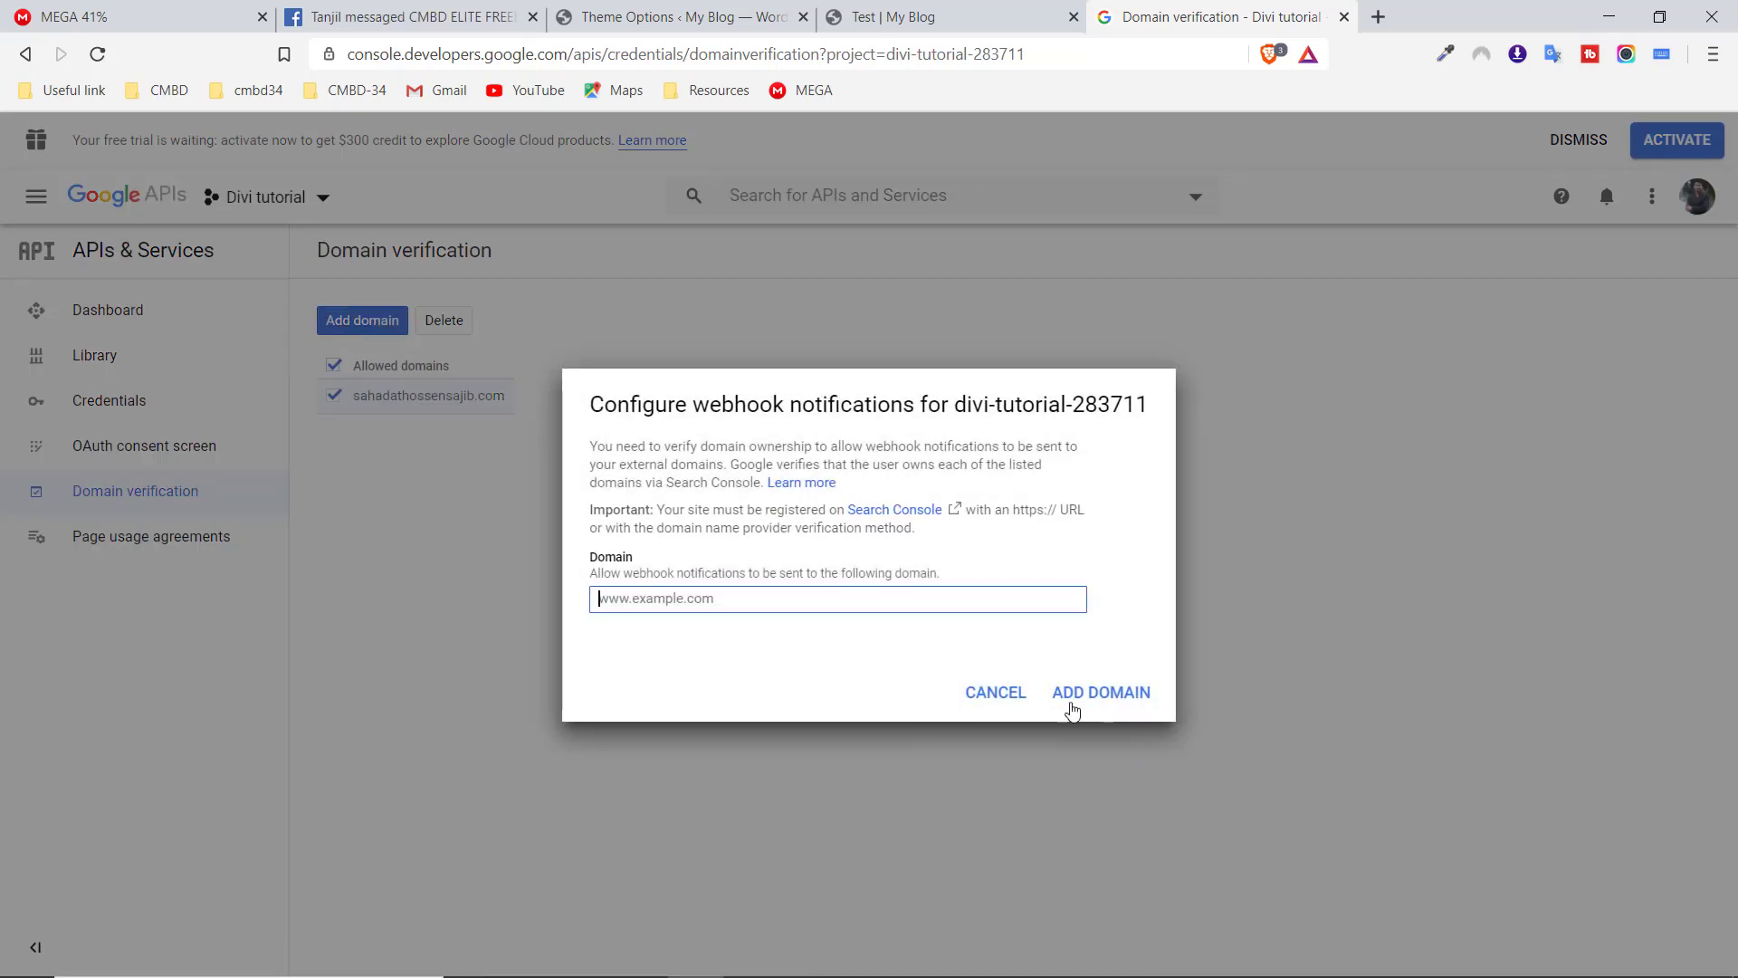
click(994, 694)
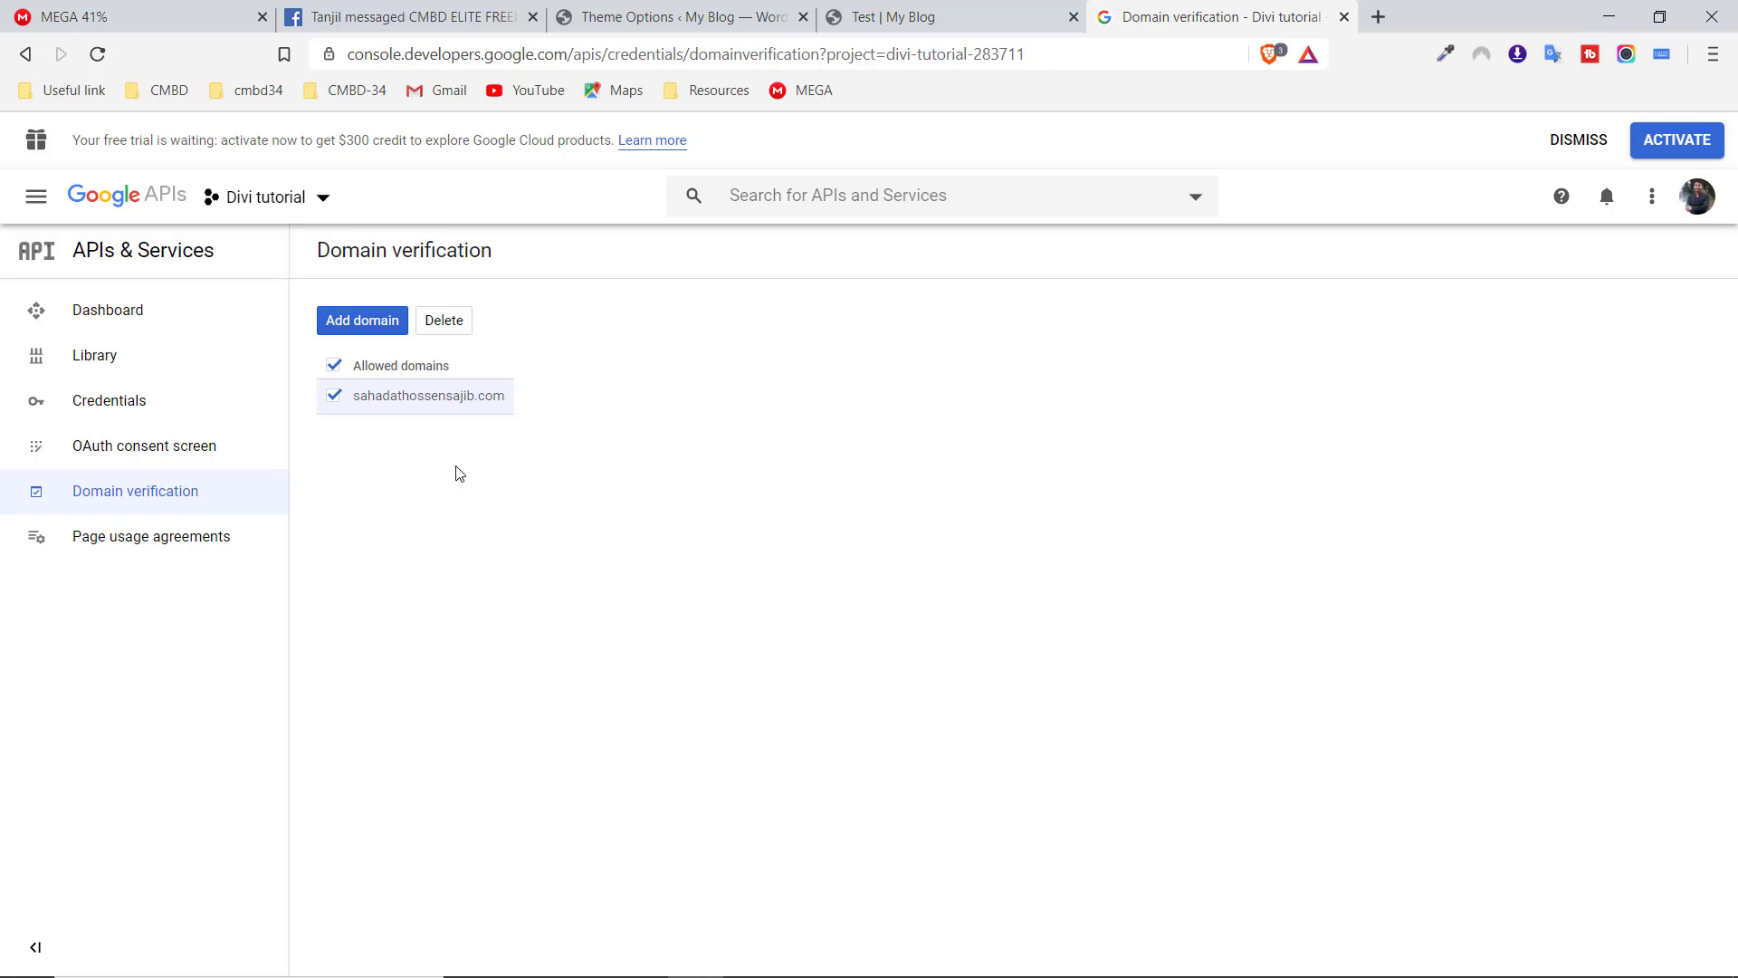
click(184, 489)
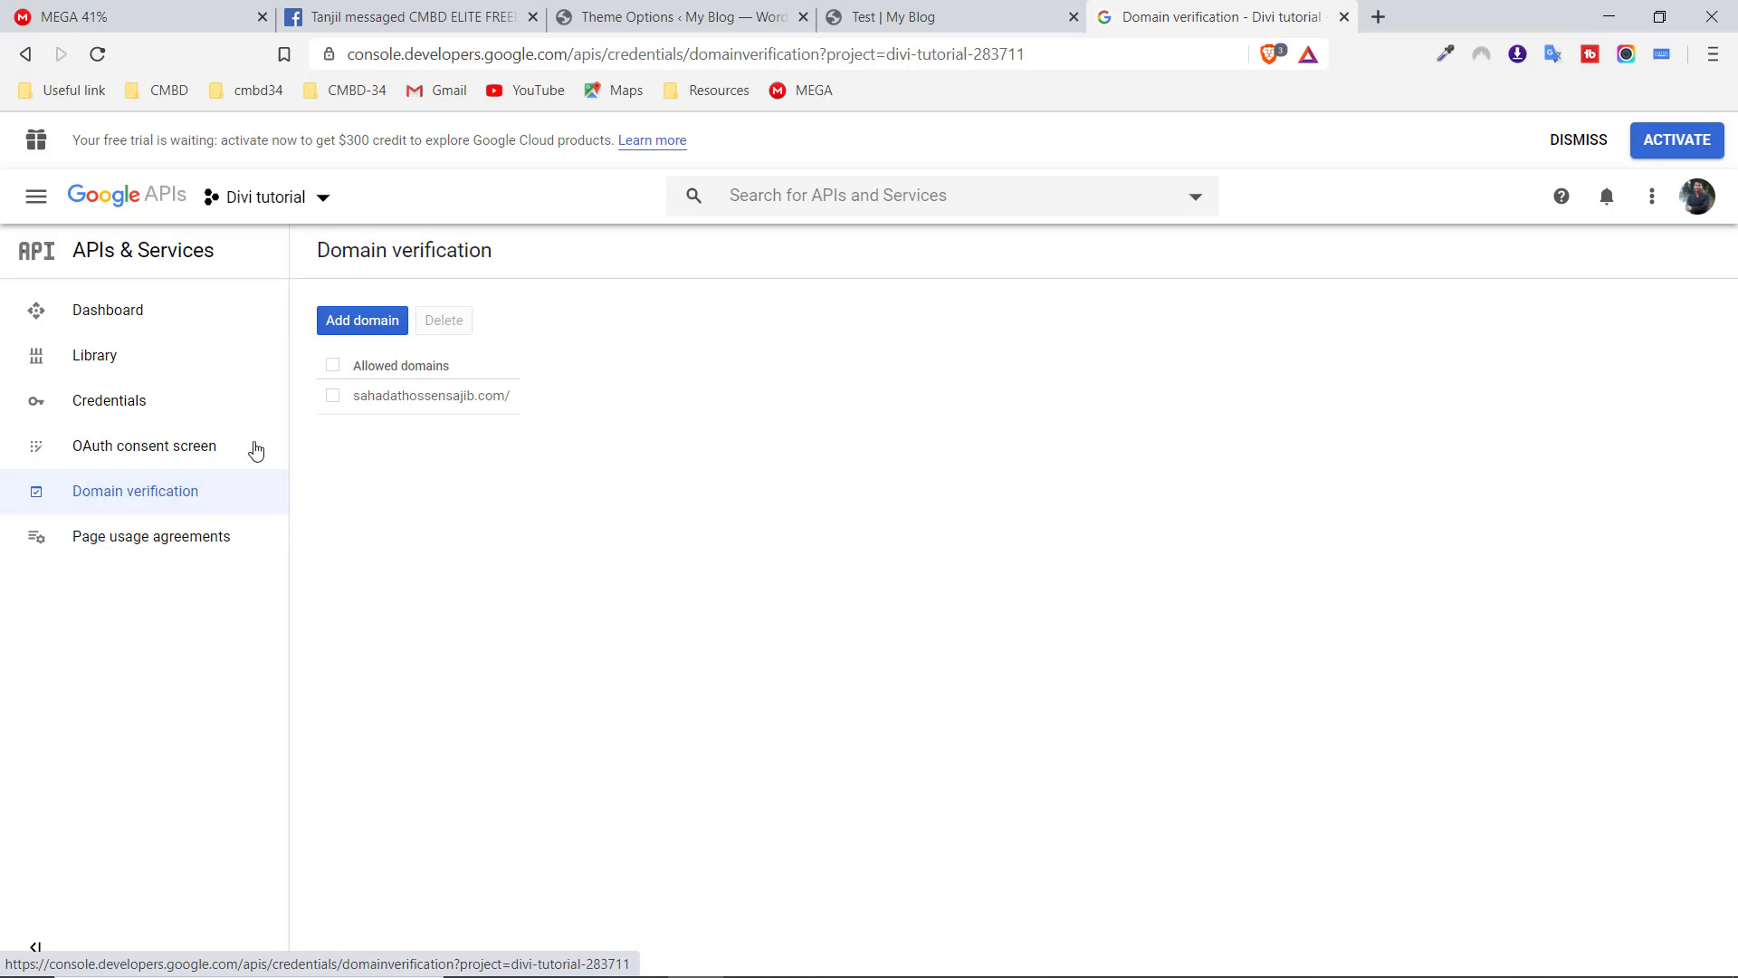
click(660, 11)
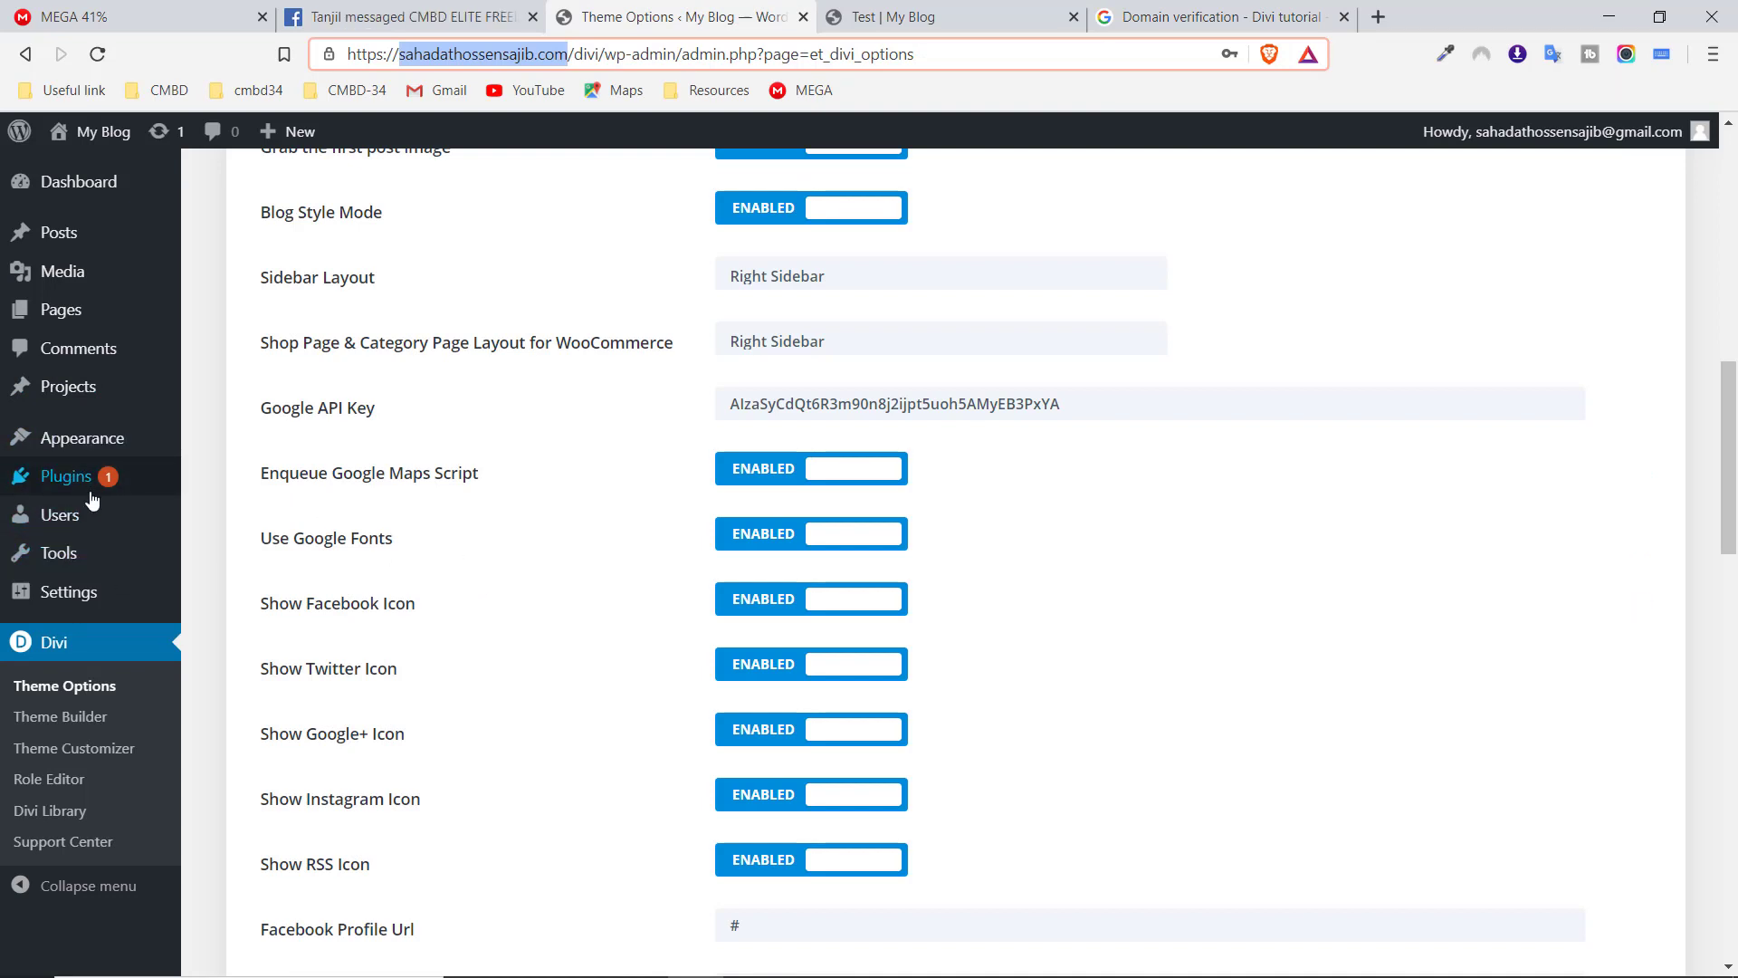
mouse_move(90, 499)
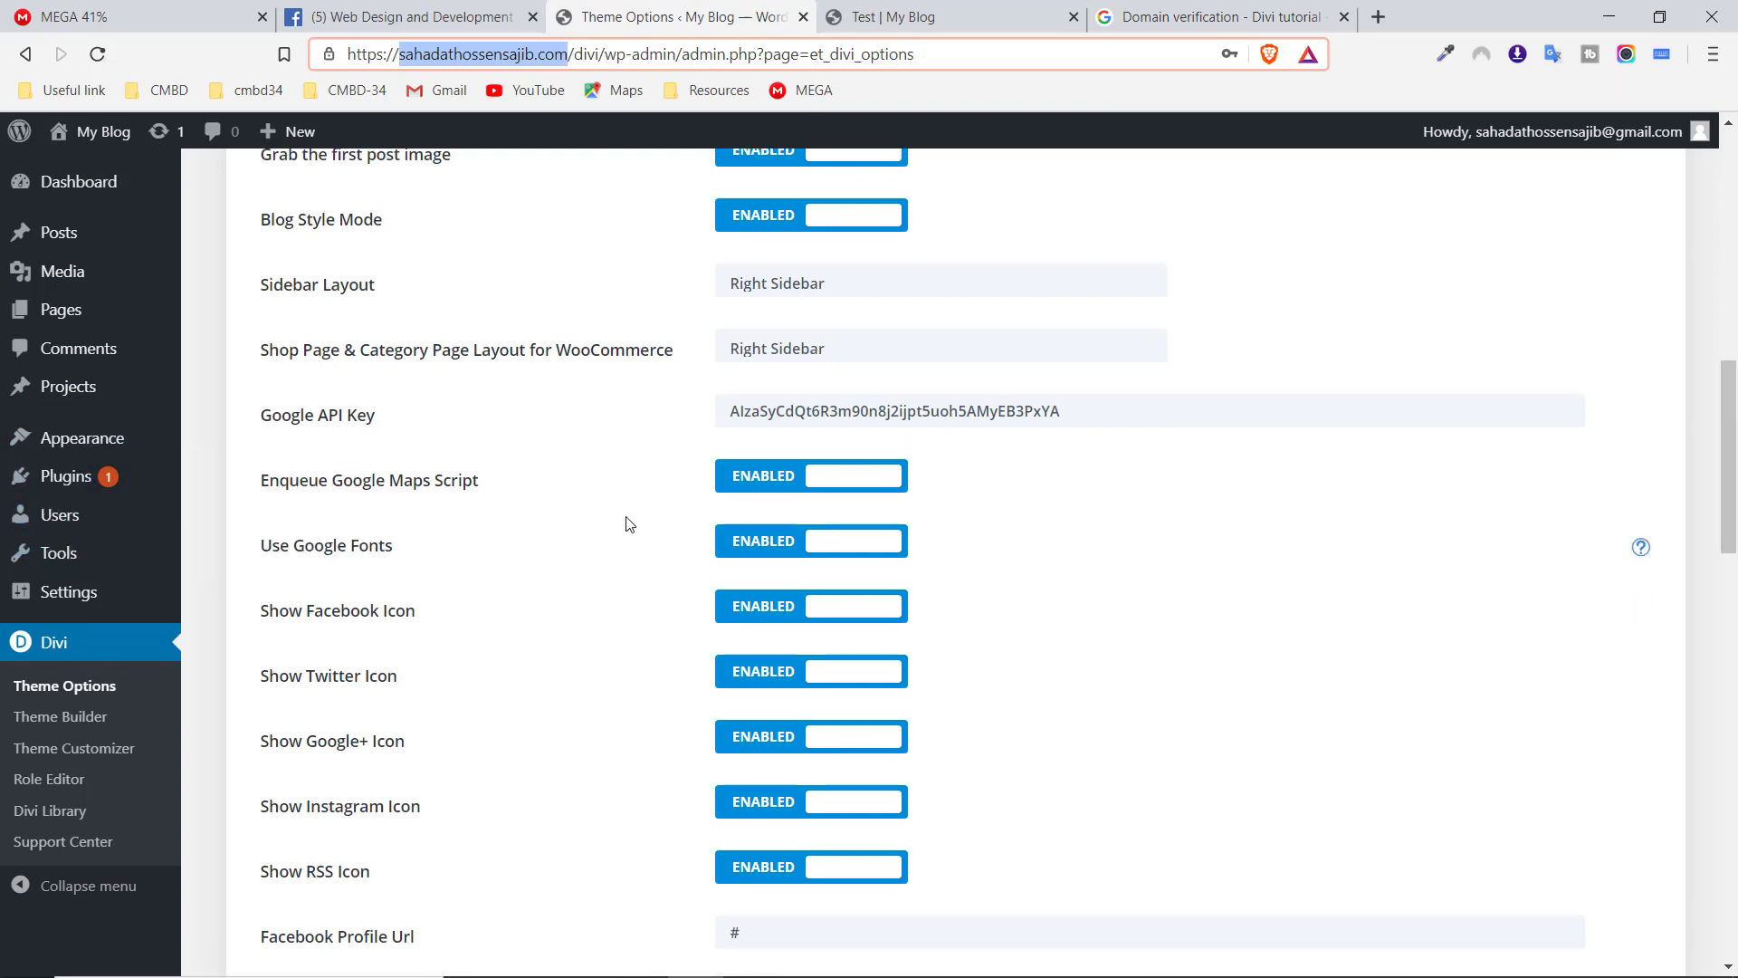
scroll(625, 520, up, 3)
click(1003, 11)
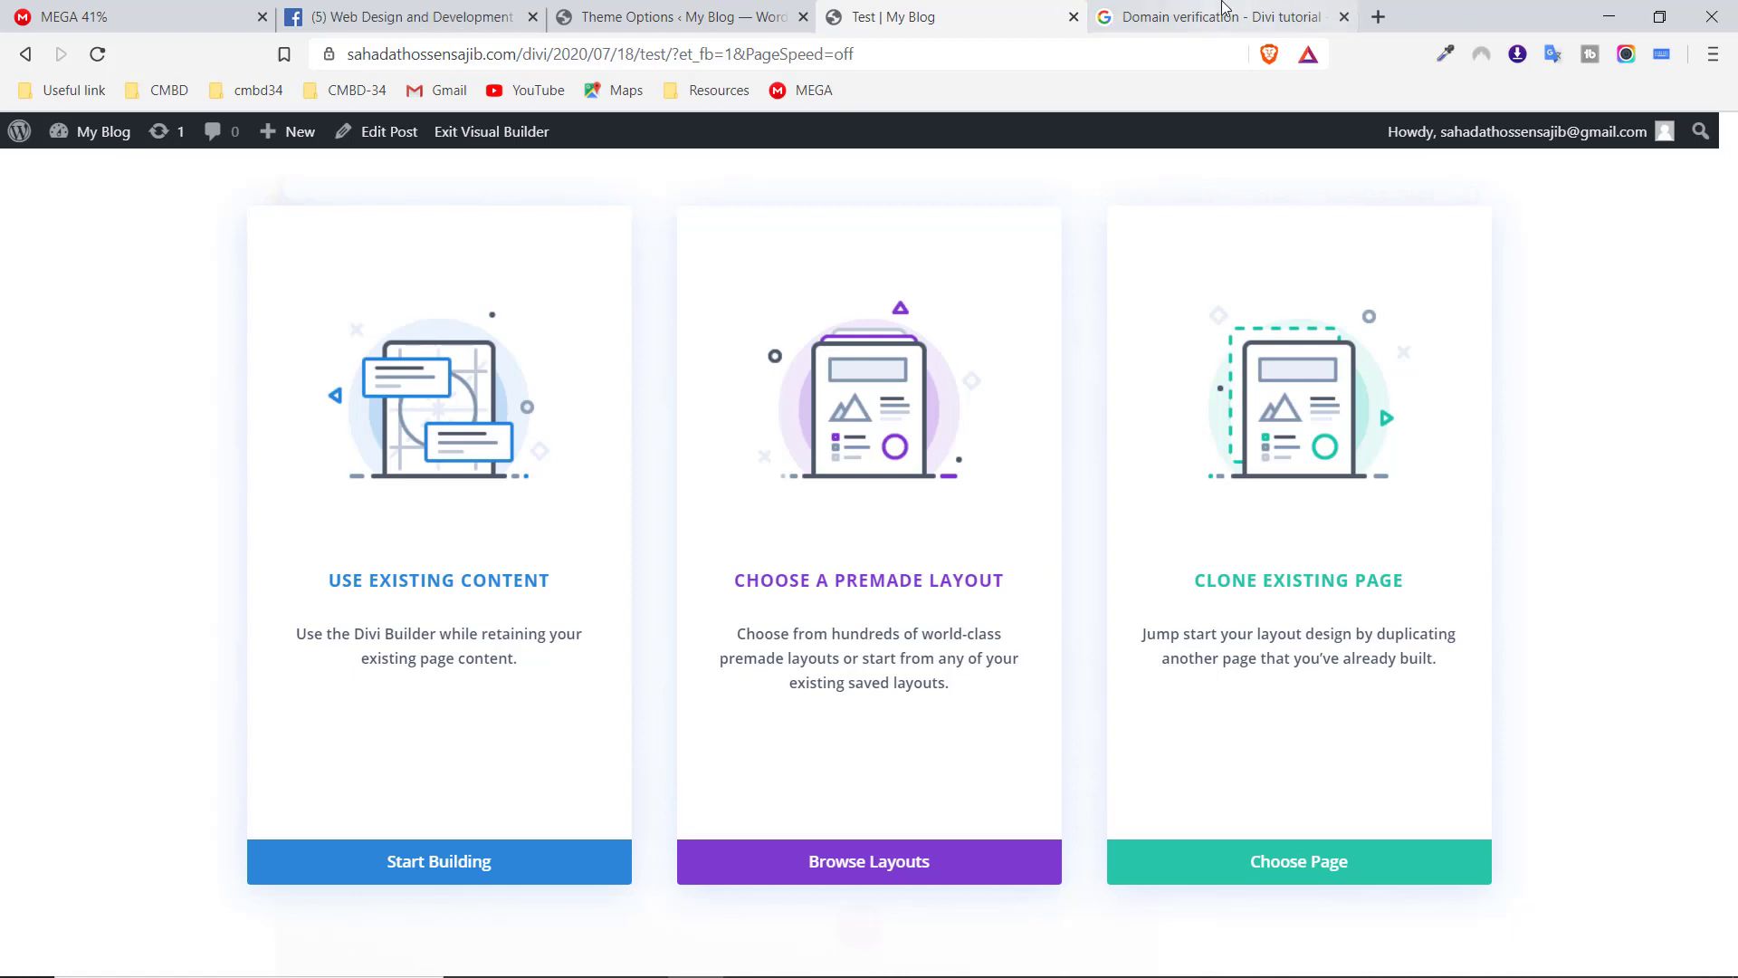
click(1218, 17)
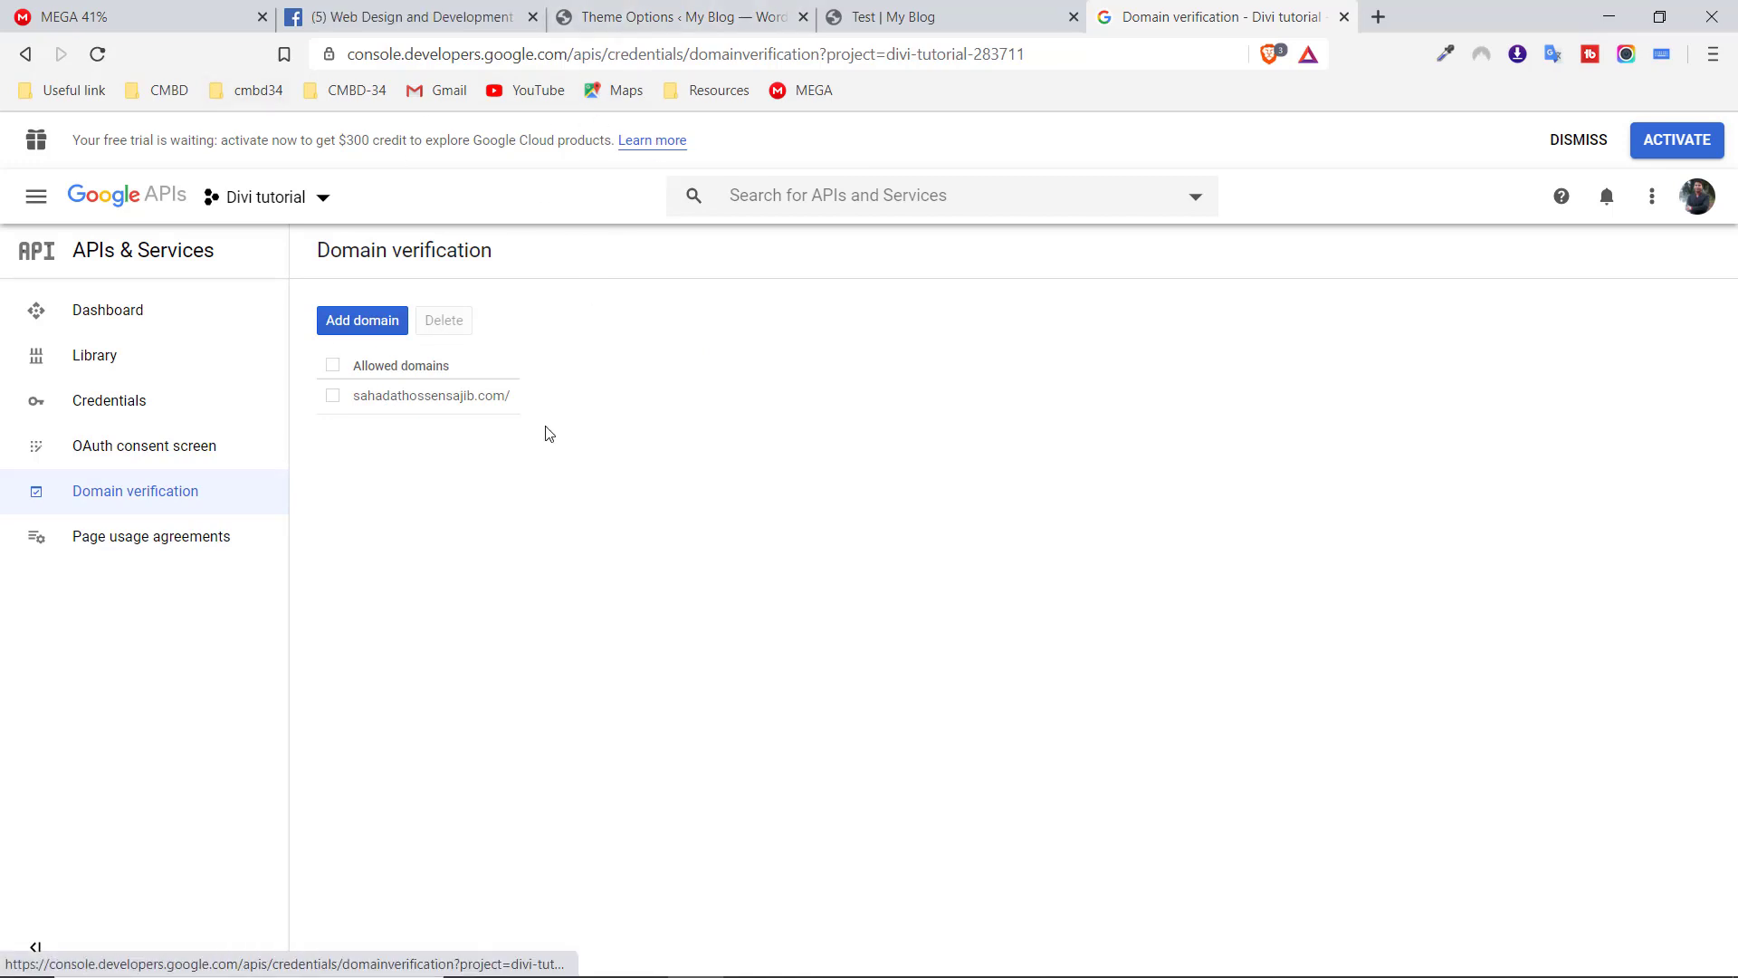
Open the Add Plugins page in WordPress and search the plugins by keyword for "insert header"
click(624, 11)
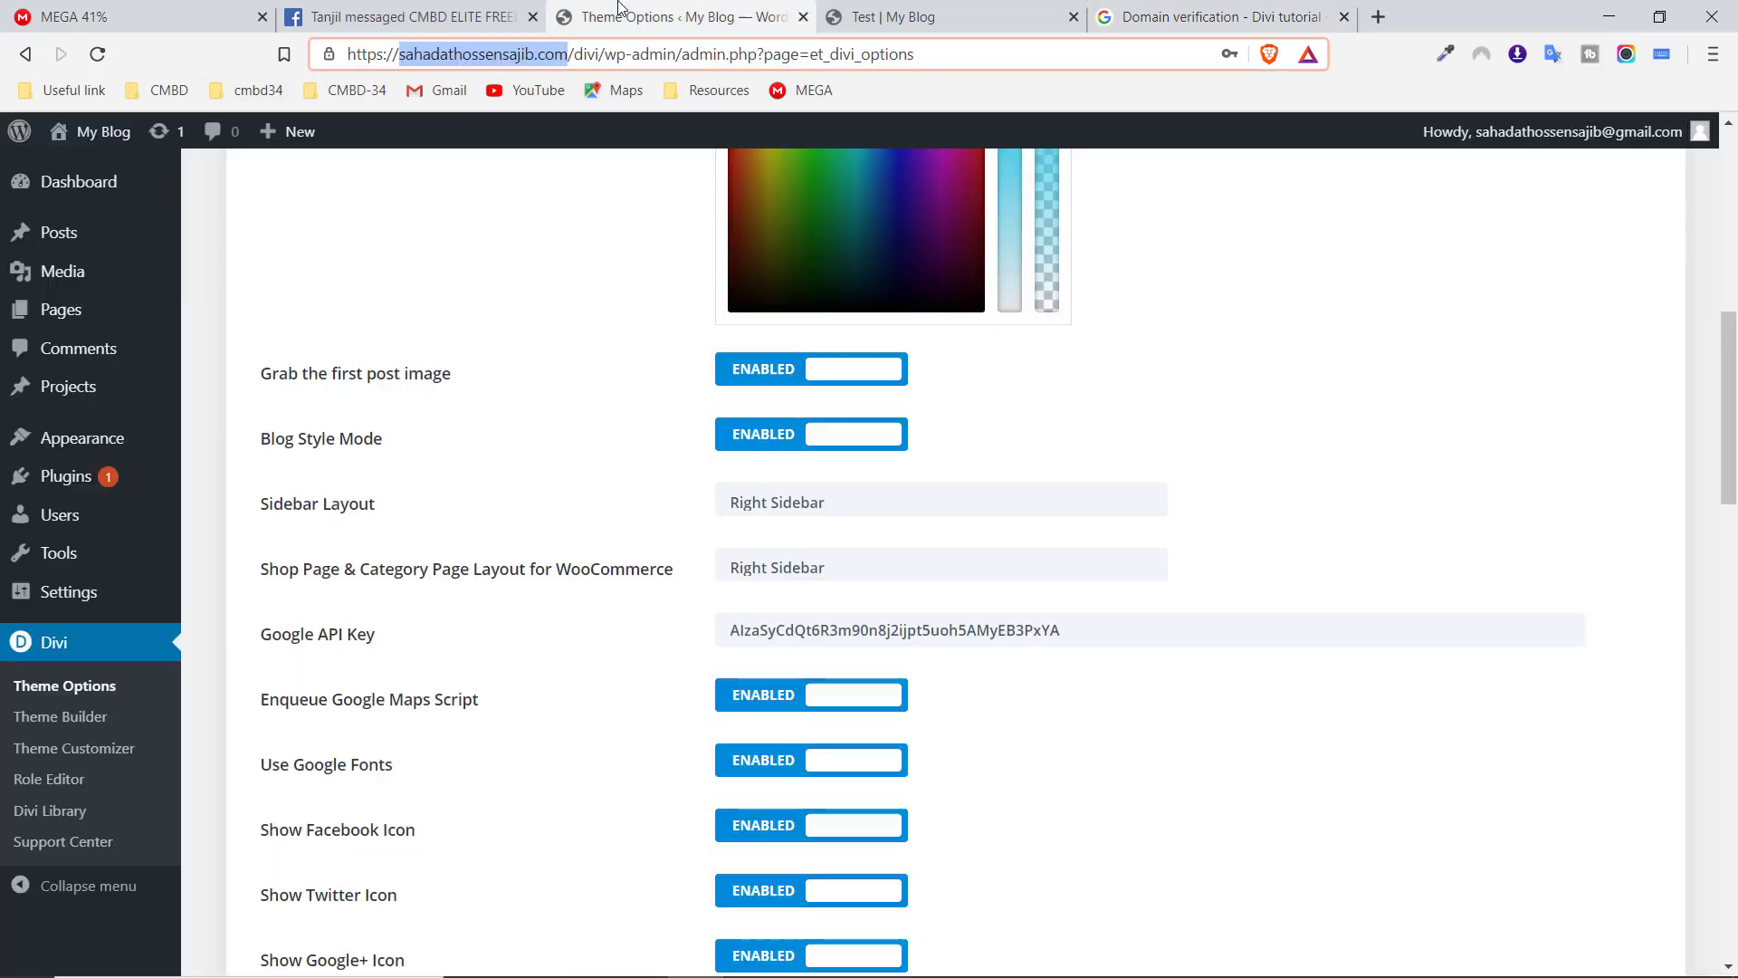
scroll(609, 419, up, 4)
scroll(609, 419, up, 4)
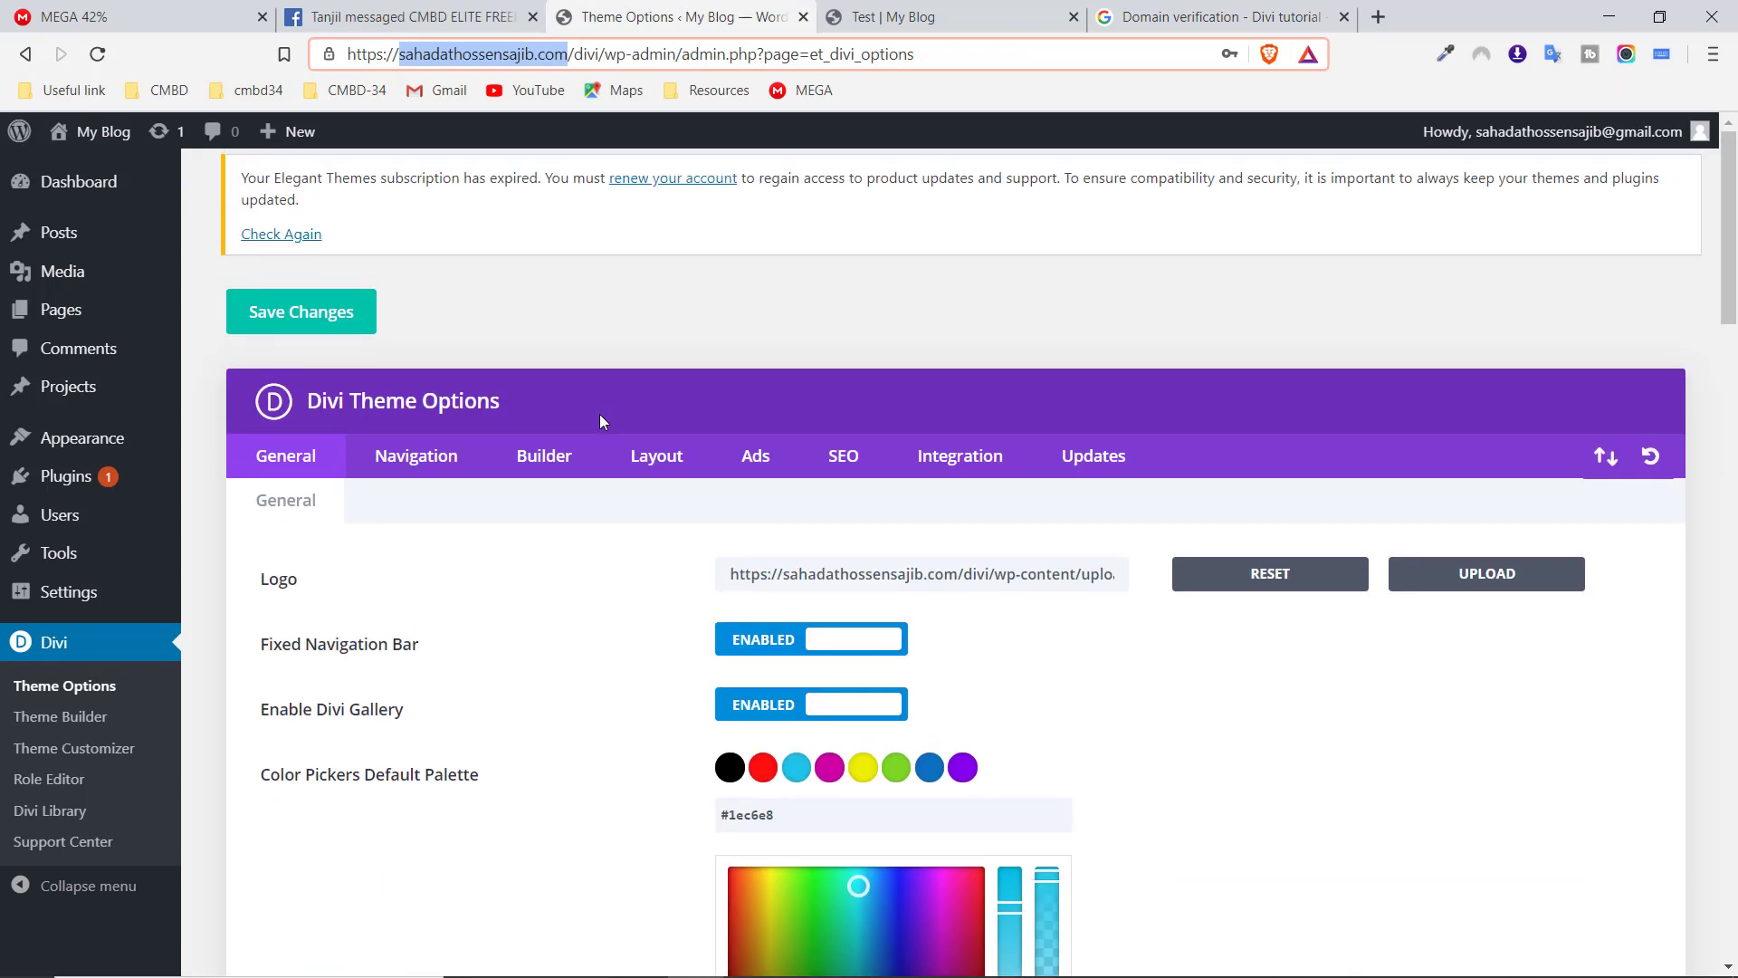
mouse_move(125, 517)
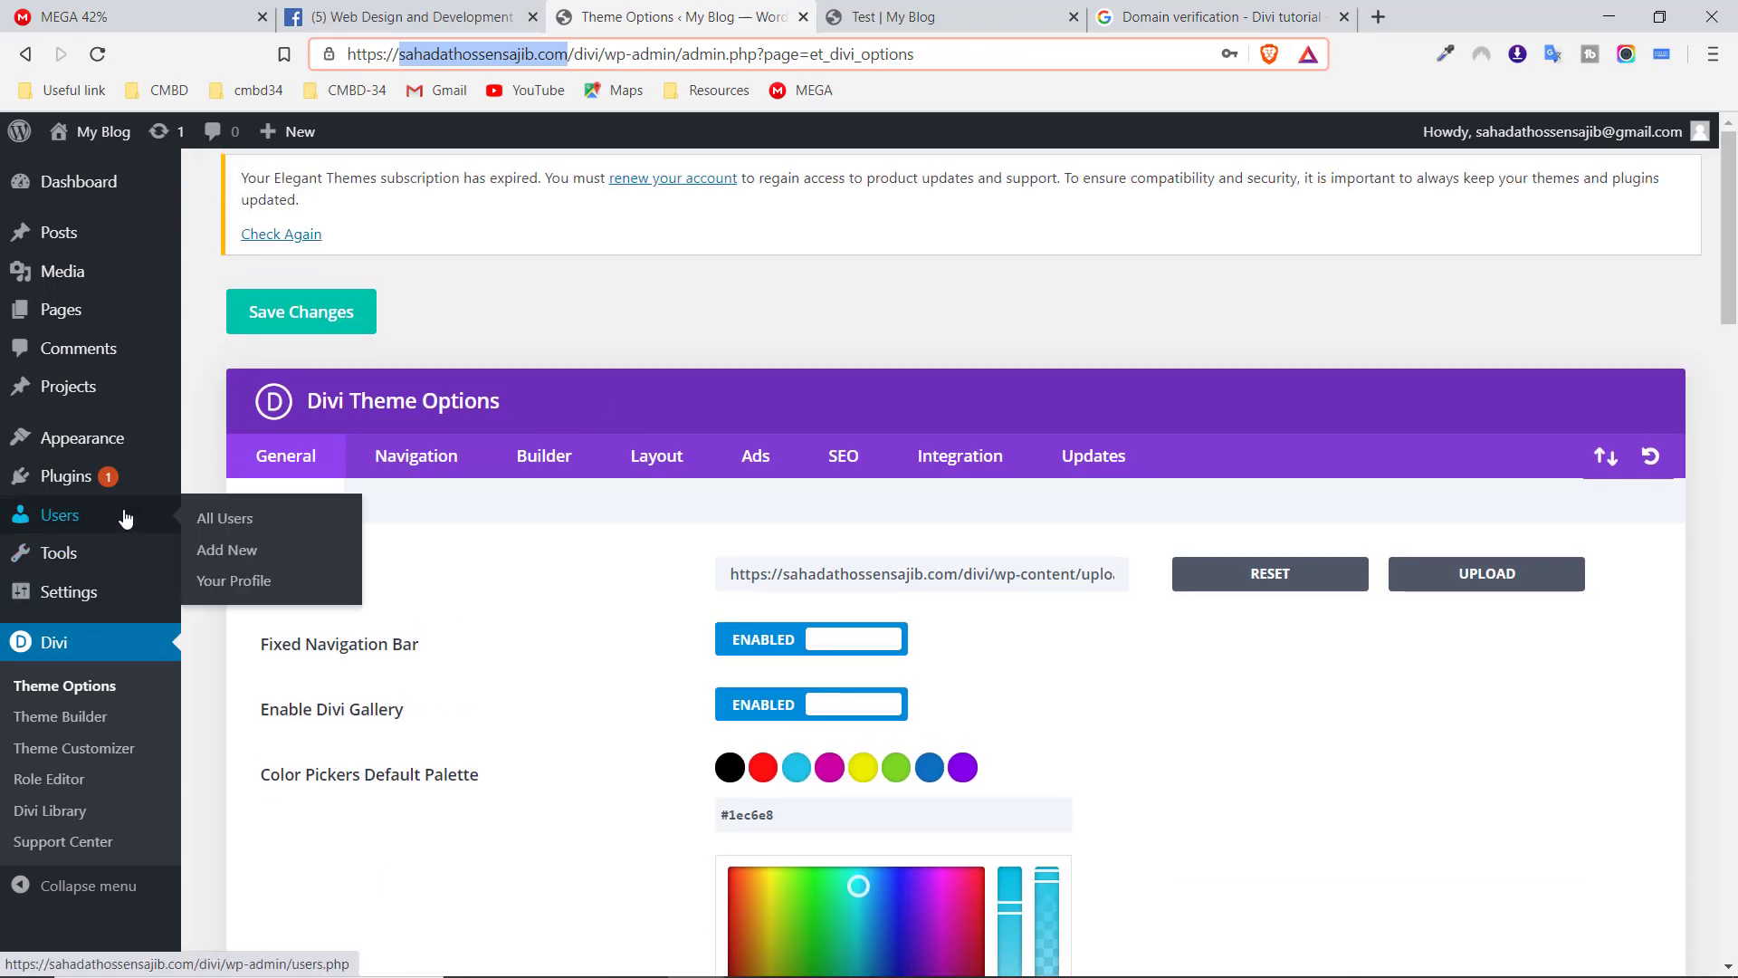
mouse_move(65, 491)
click(231, 510)
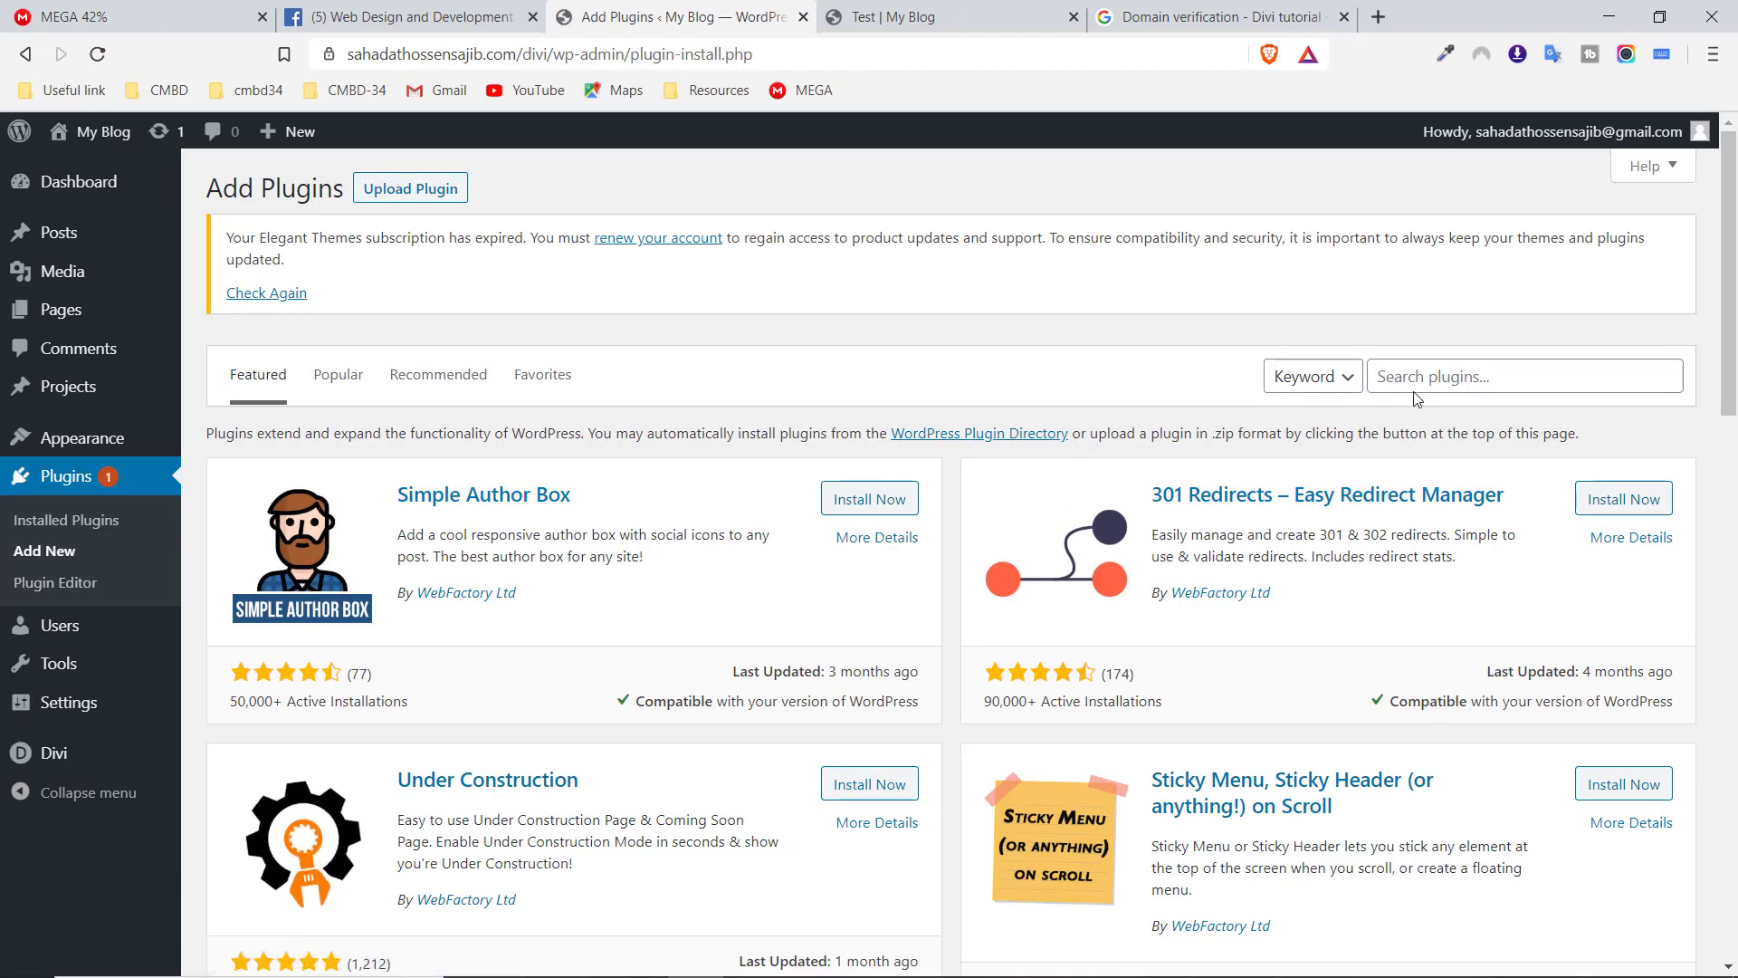
click(1454, 375)
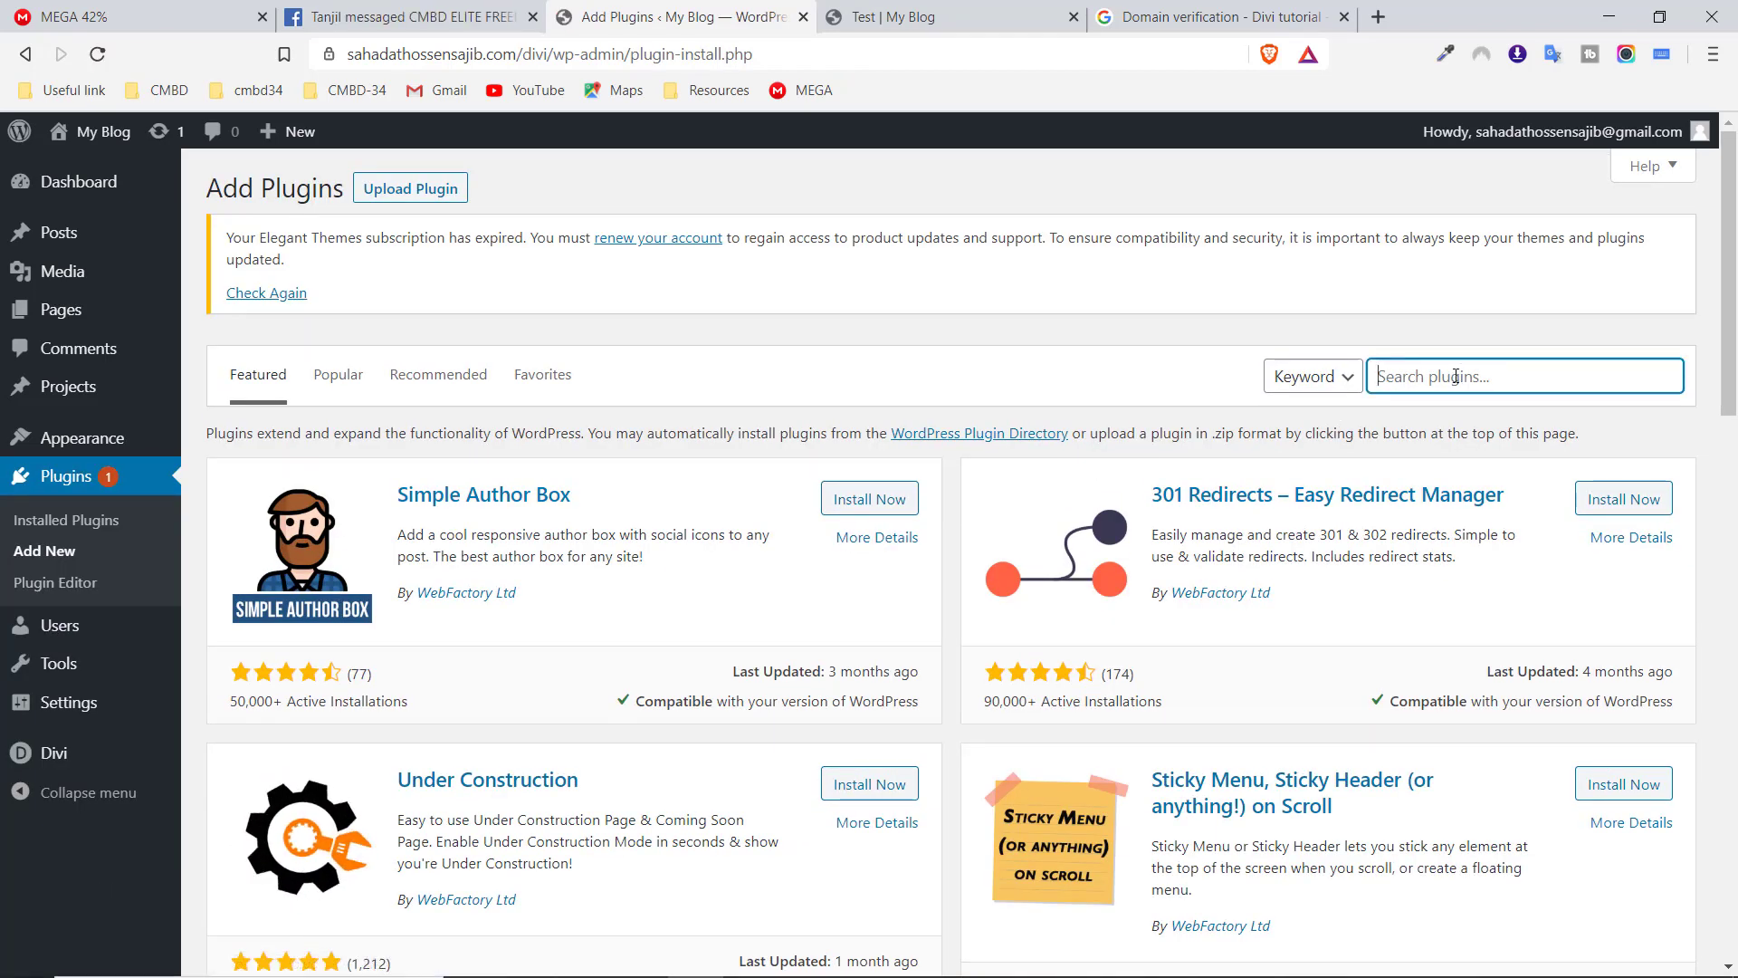
text(insert )
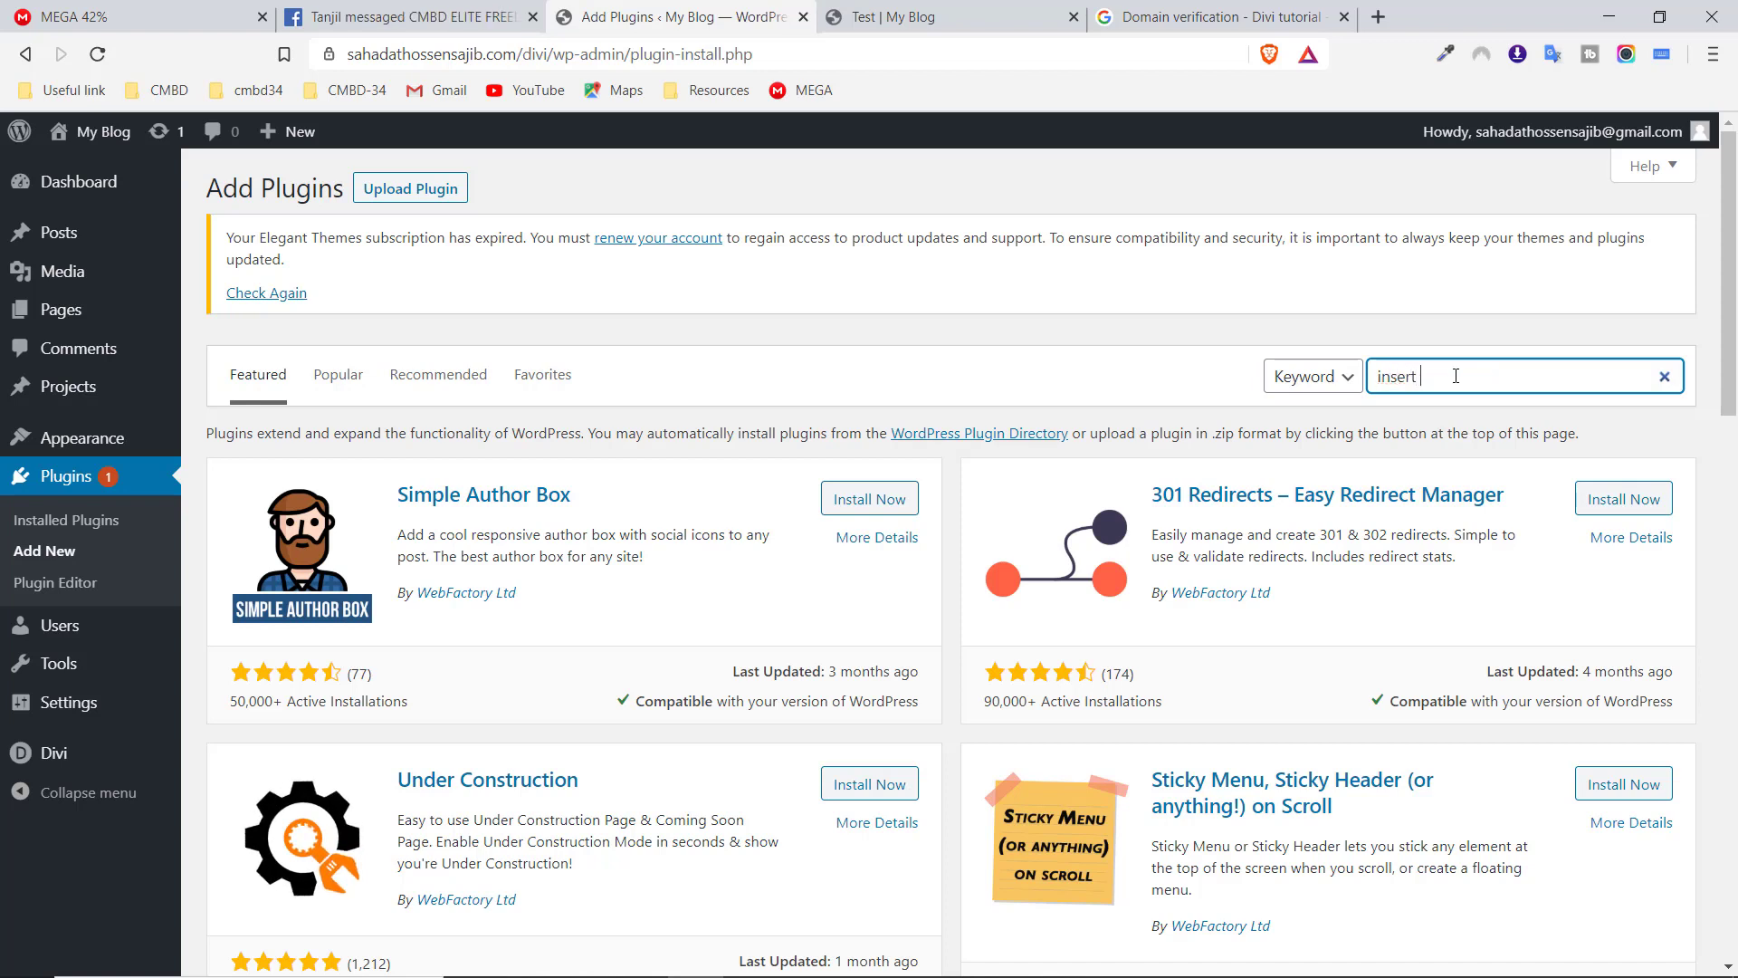
text(header)
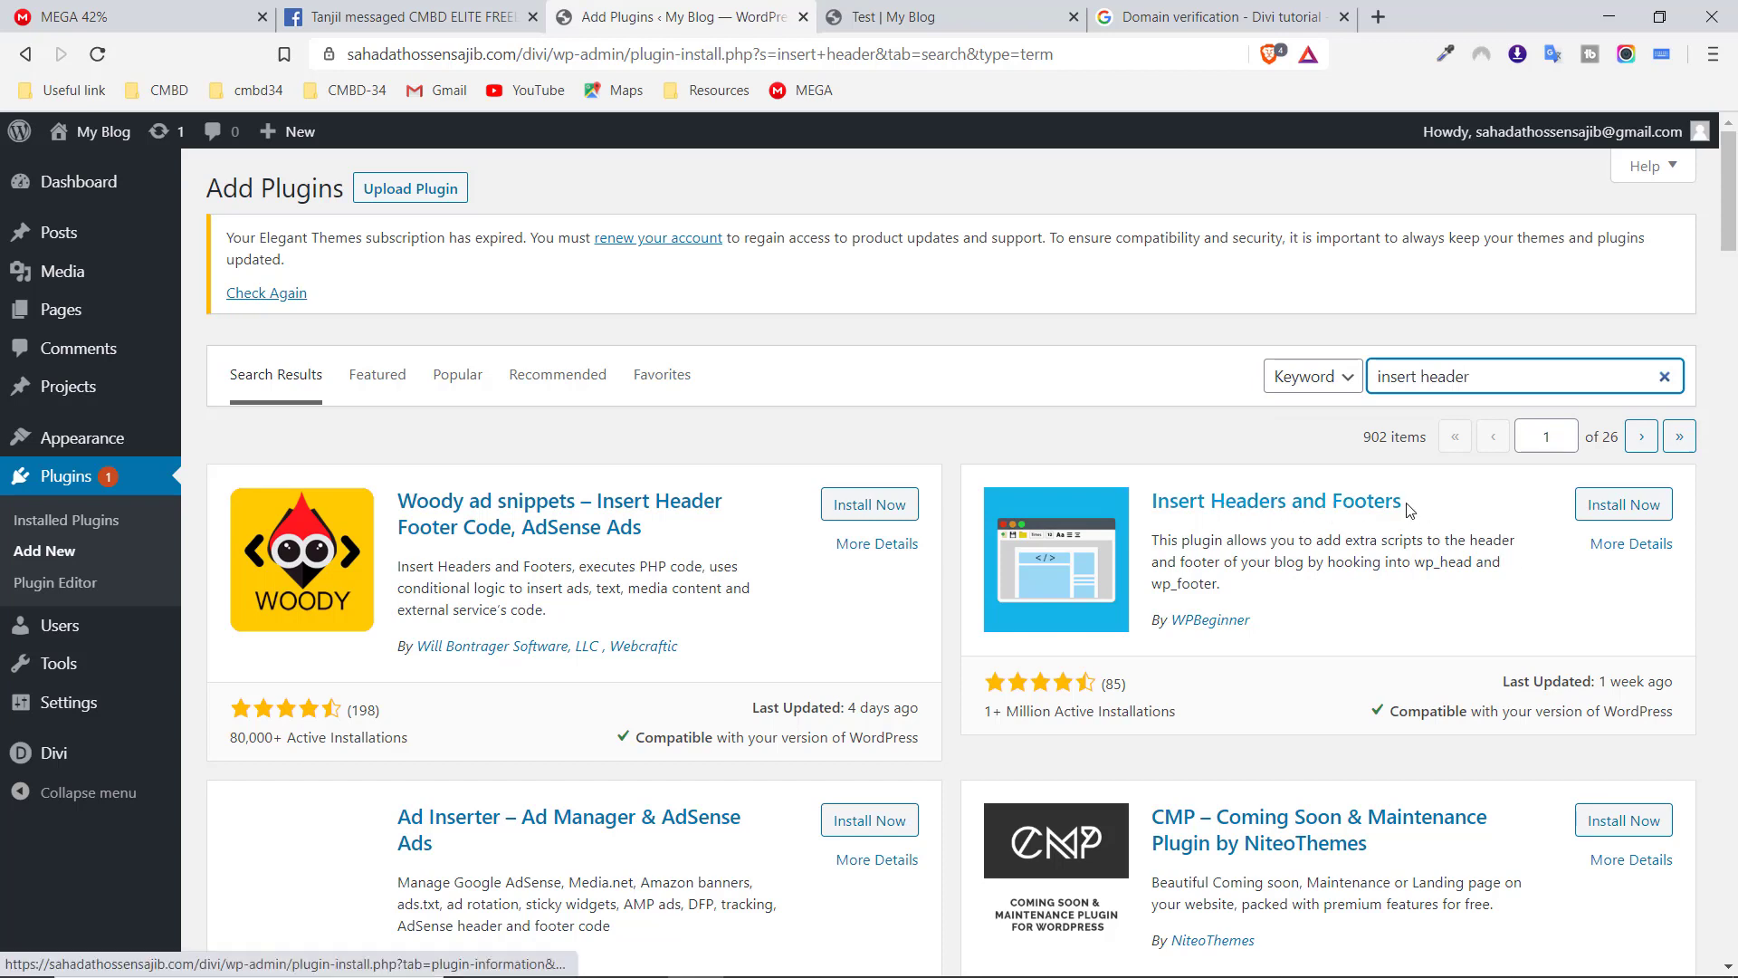
Install and activate the Insert Headers and Footers plugin, and go back to the Domain verification page in the Google API Console
click(1620, 507)
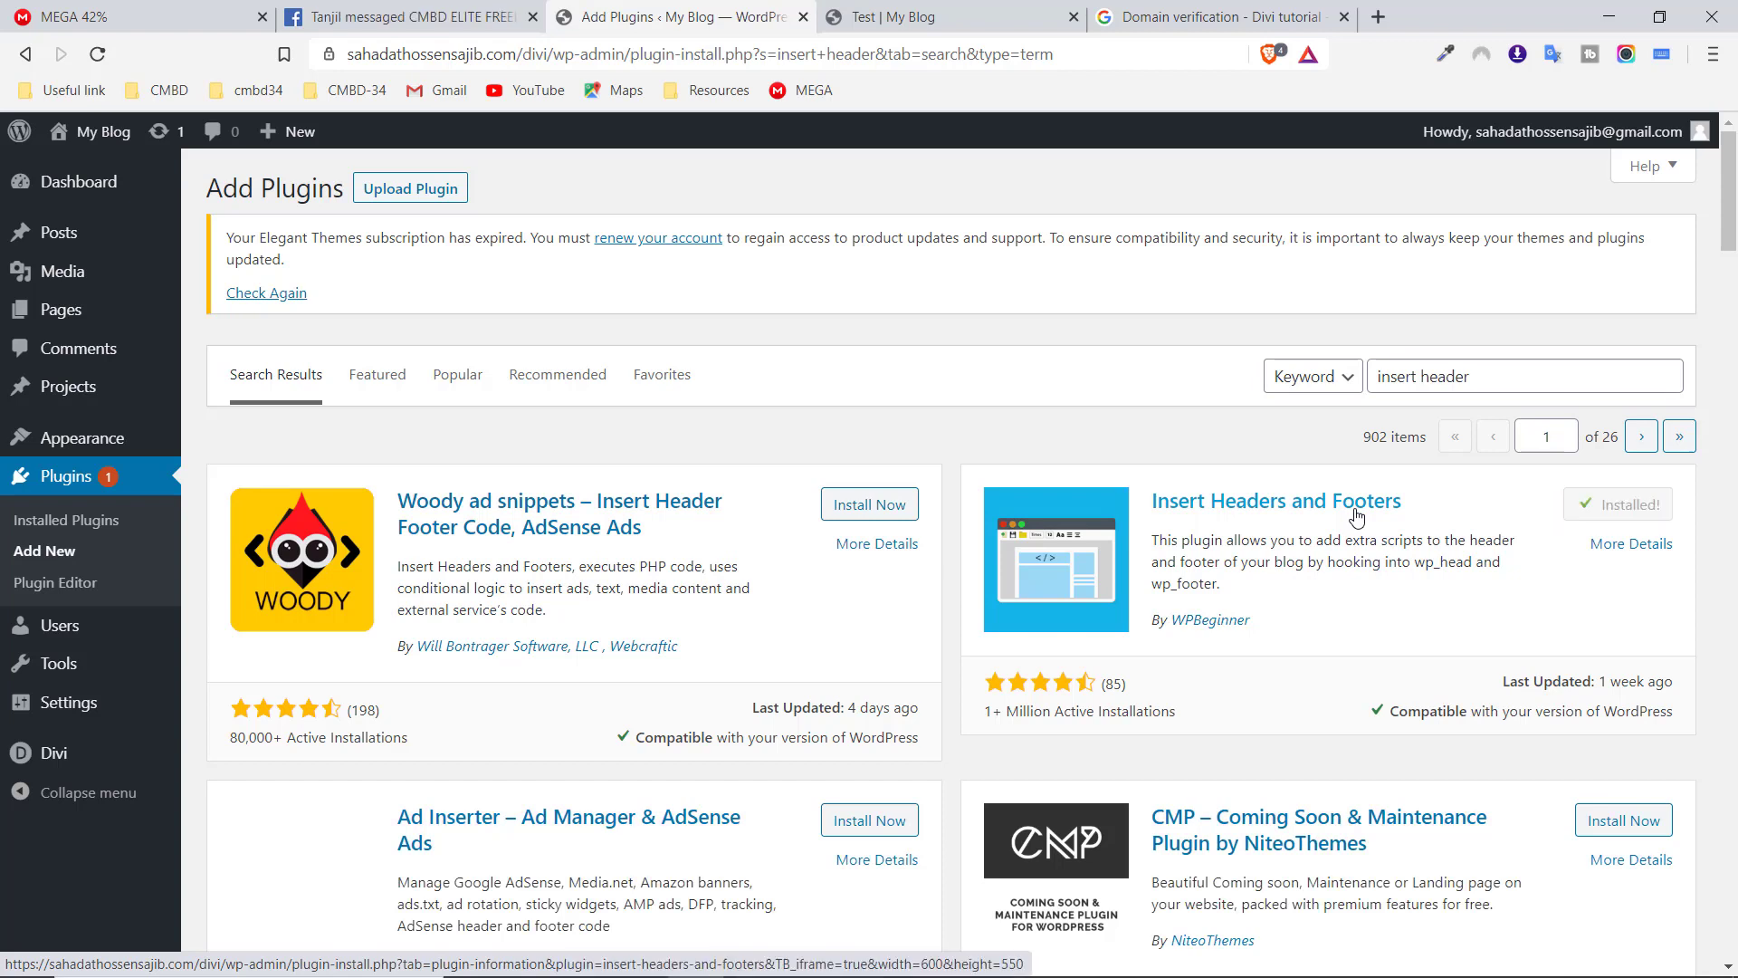
click(1622, 509)
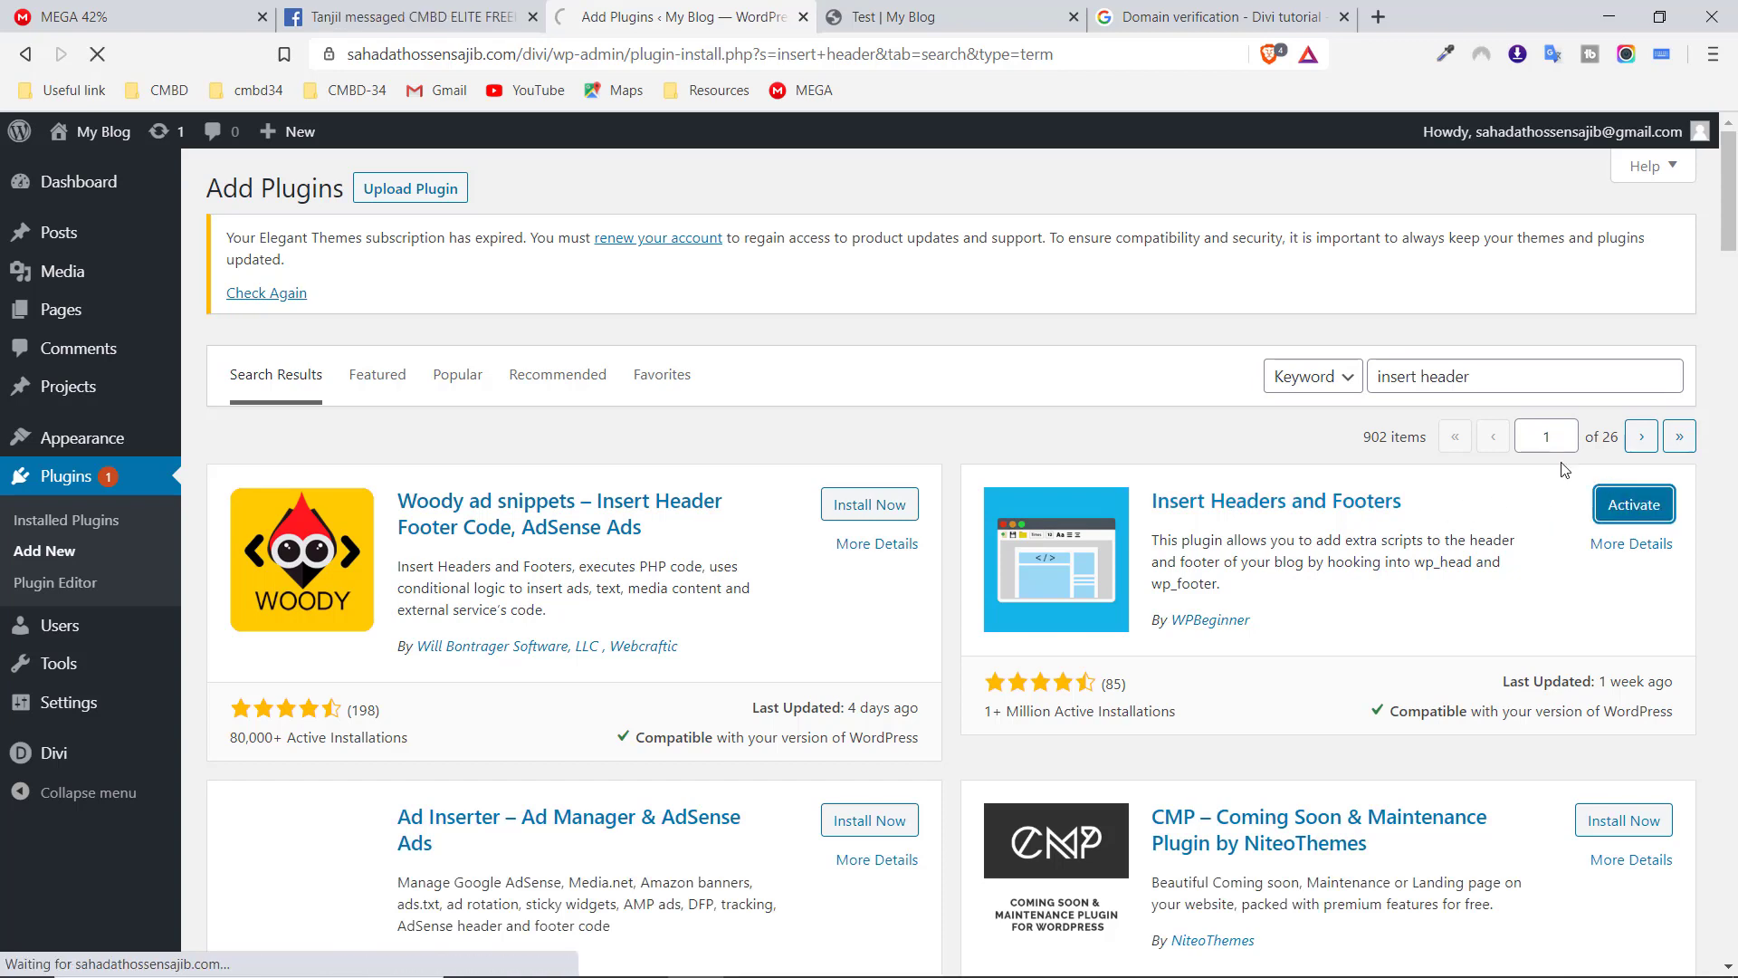
click(1168, 12)
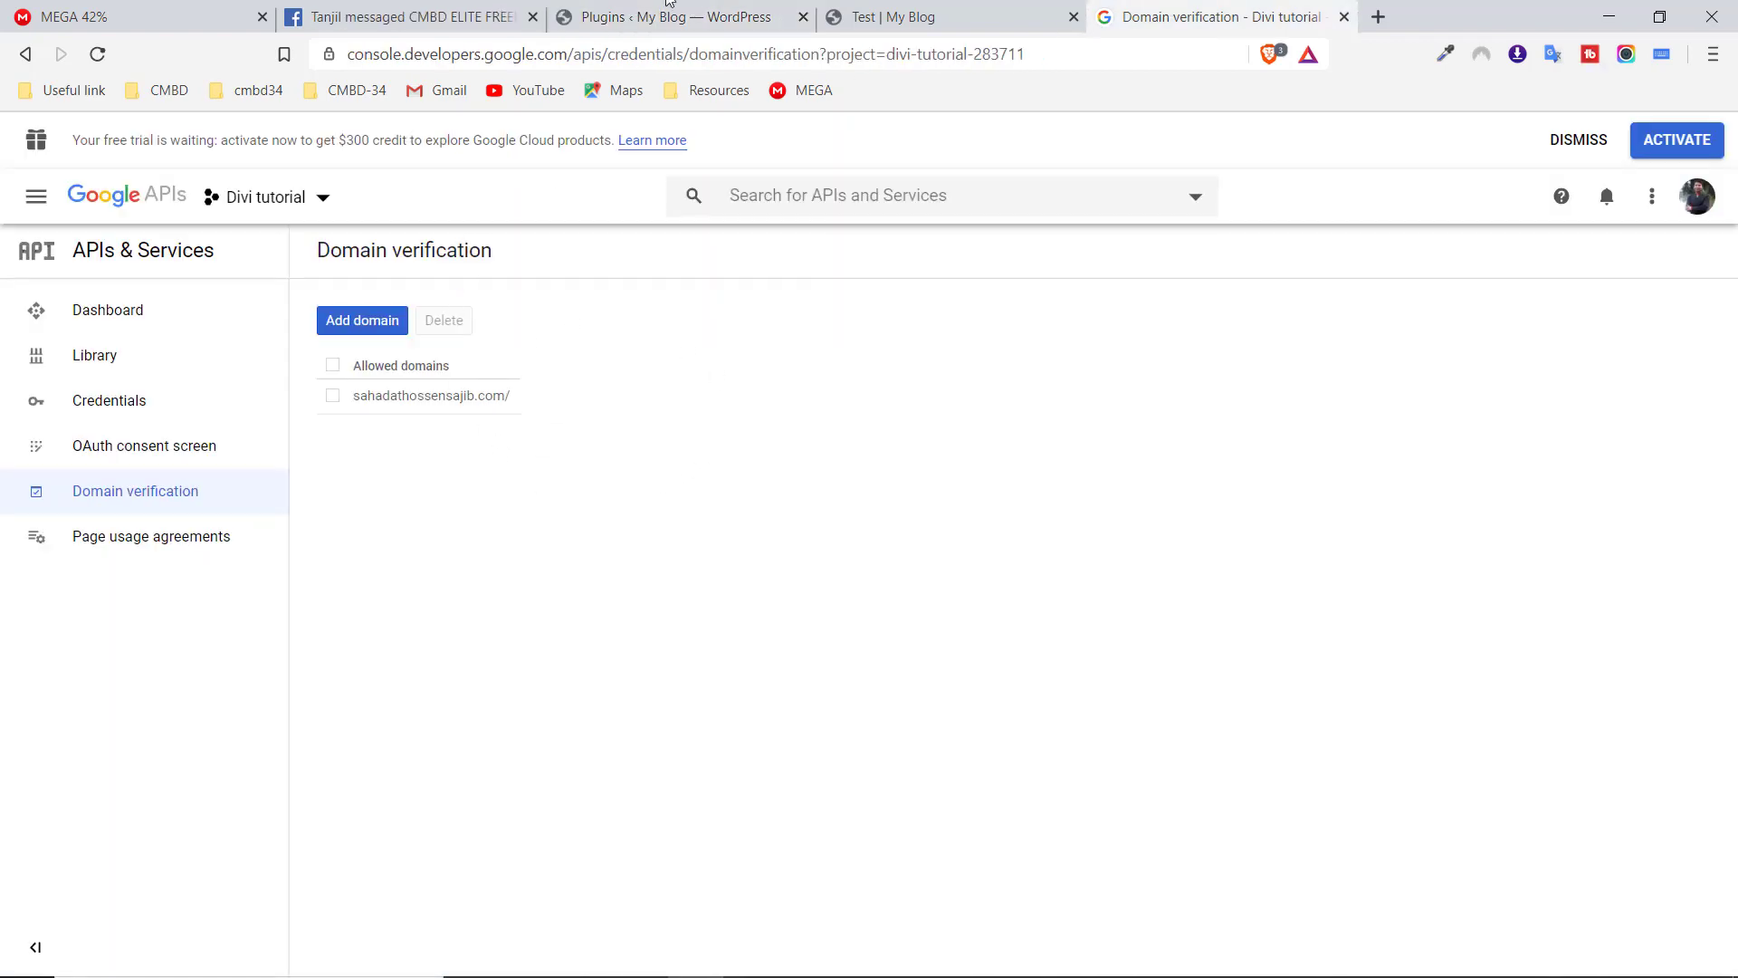
Open the Insert Headers and Footers settings in WordPress and place the cursor in the Scripts in Header field
click(672, 4)
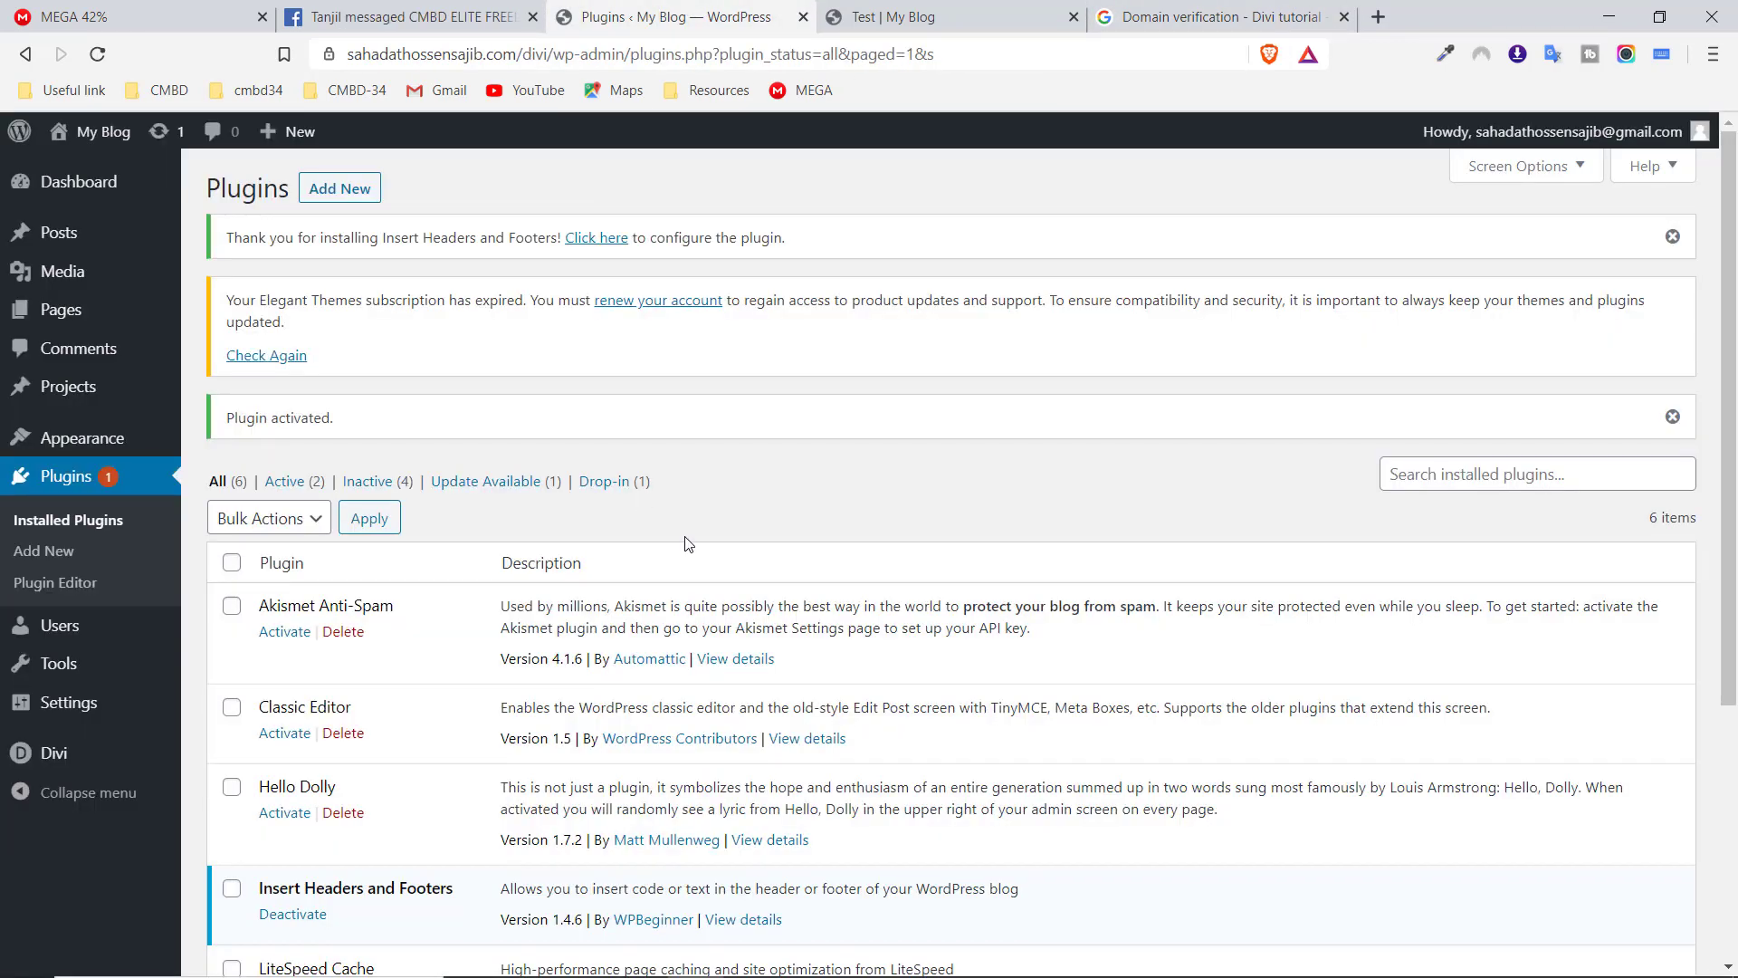
scroll(688, 543, down, 3)
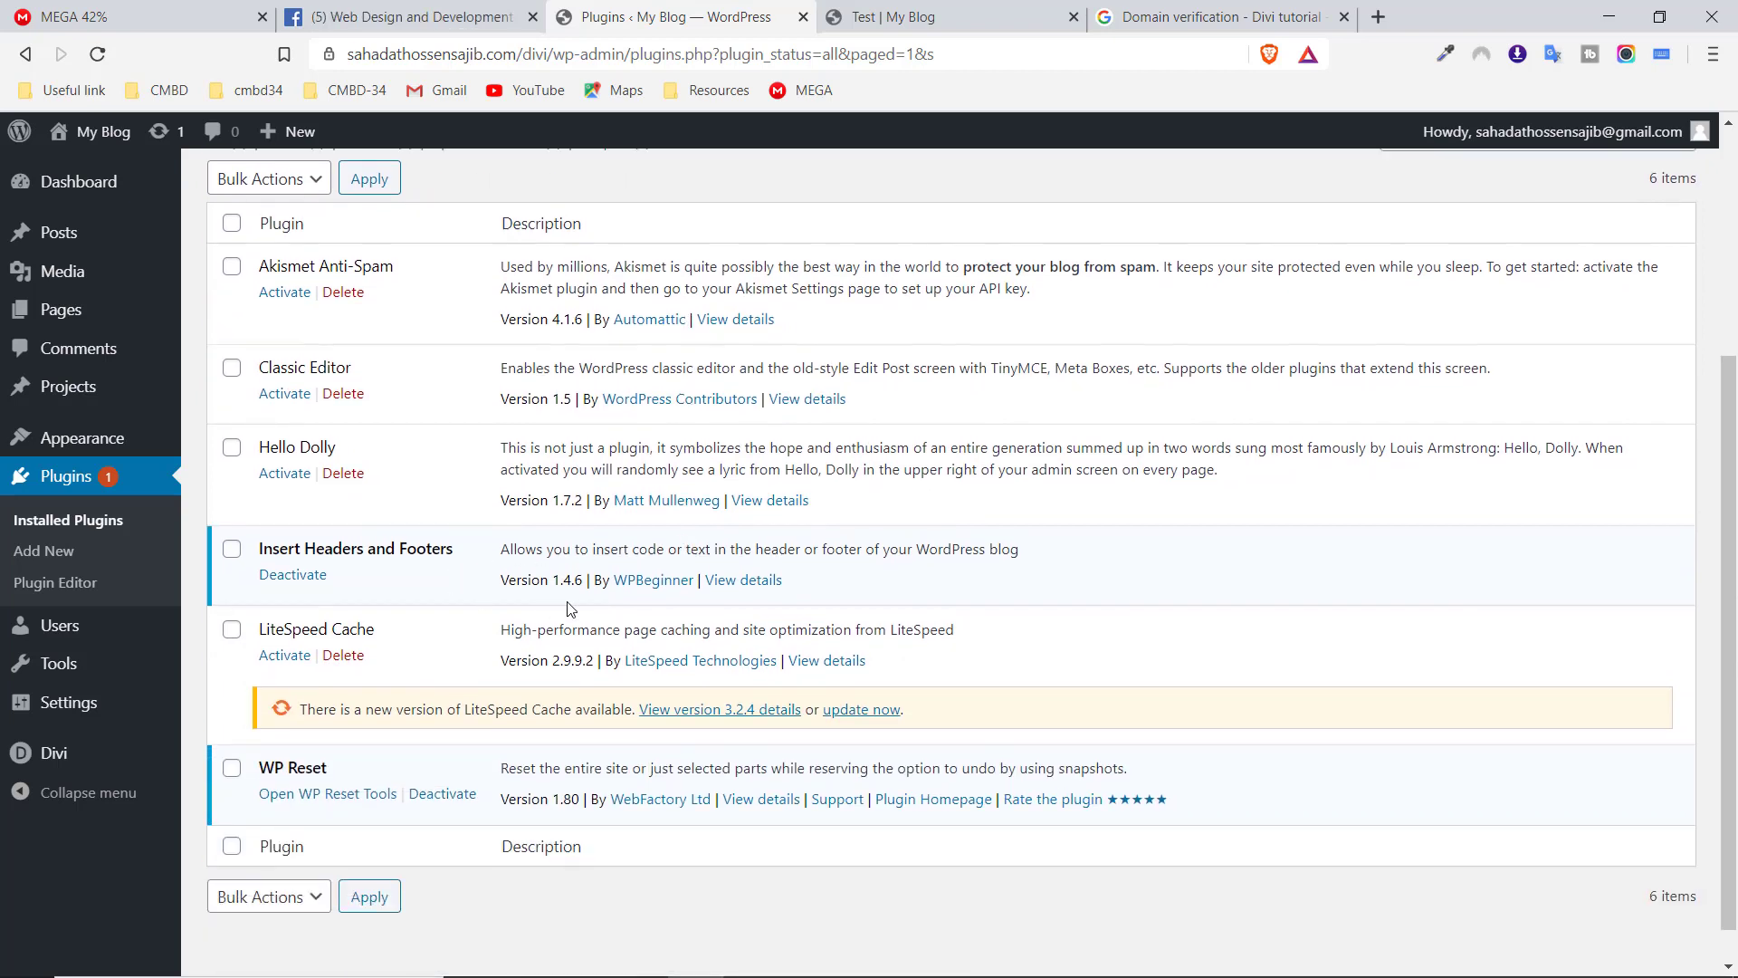
mouse_move(91, 669)
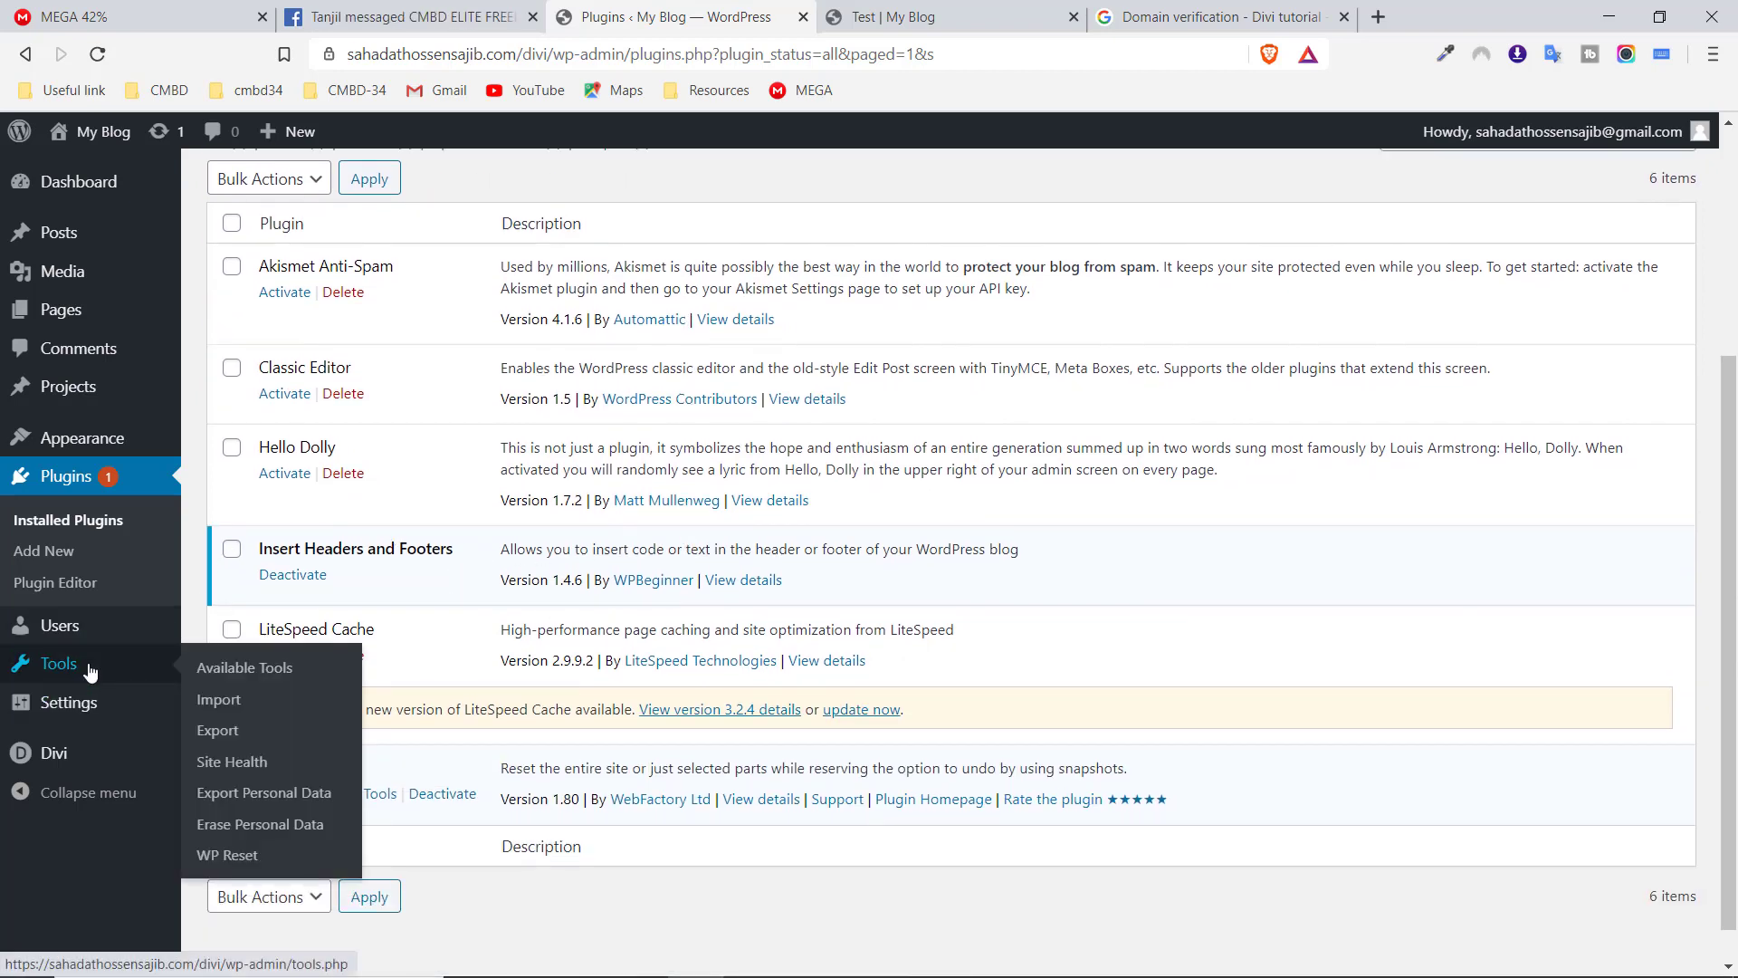
mouse_move(83, 711)
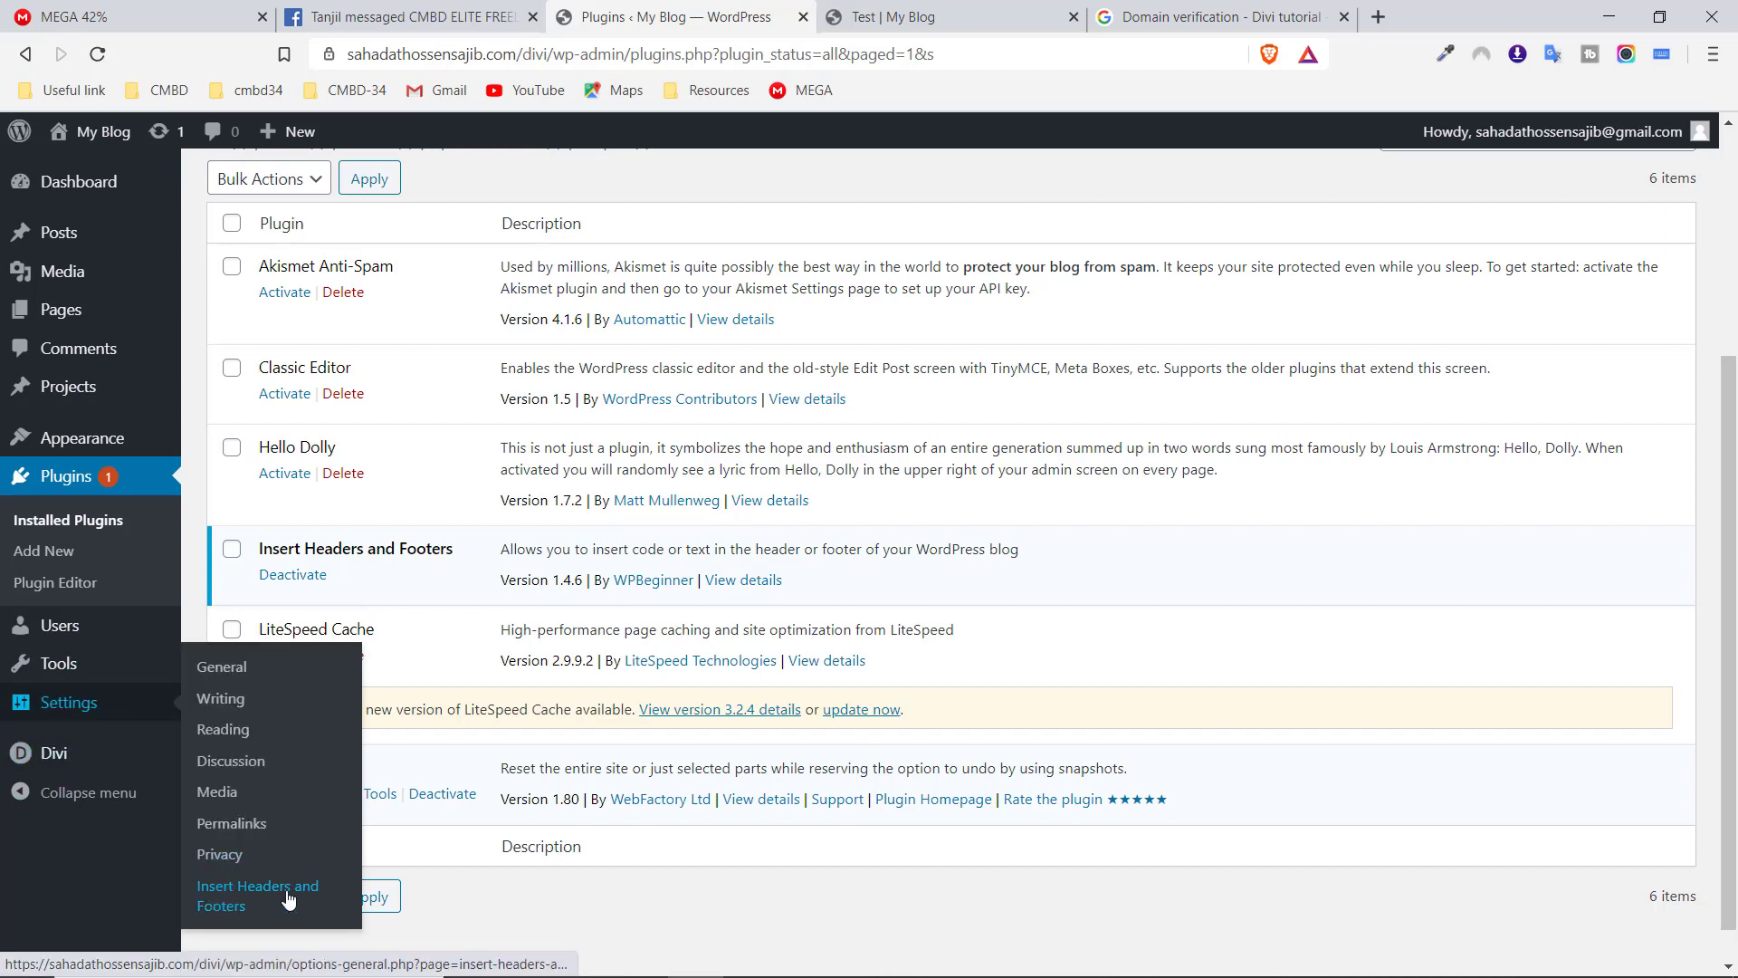
click(288, 896)
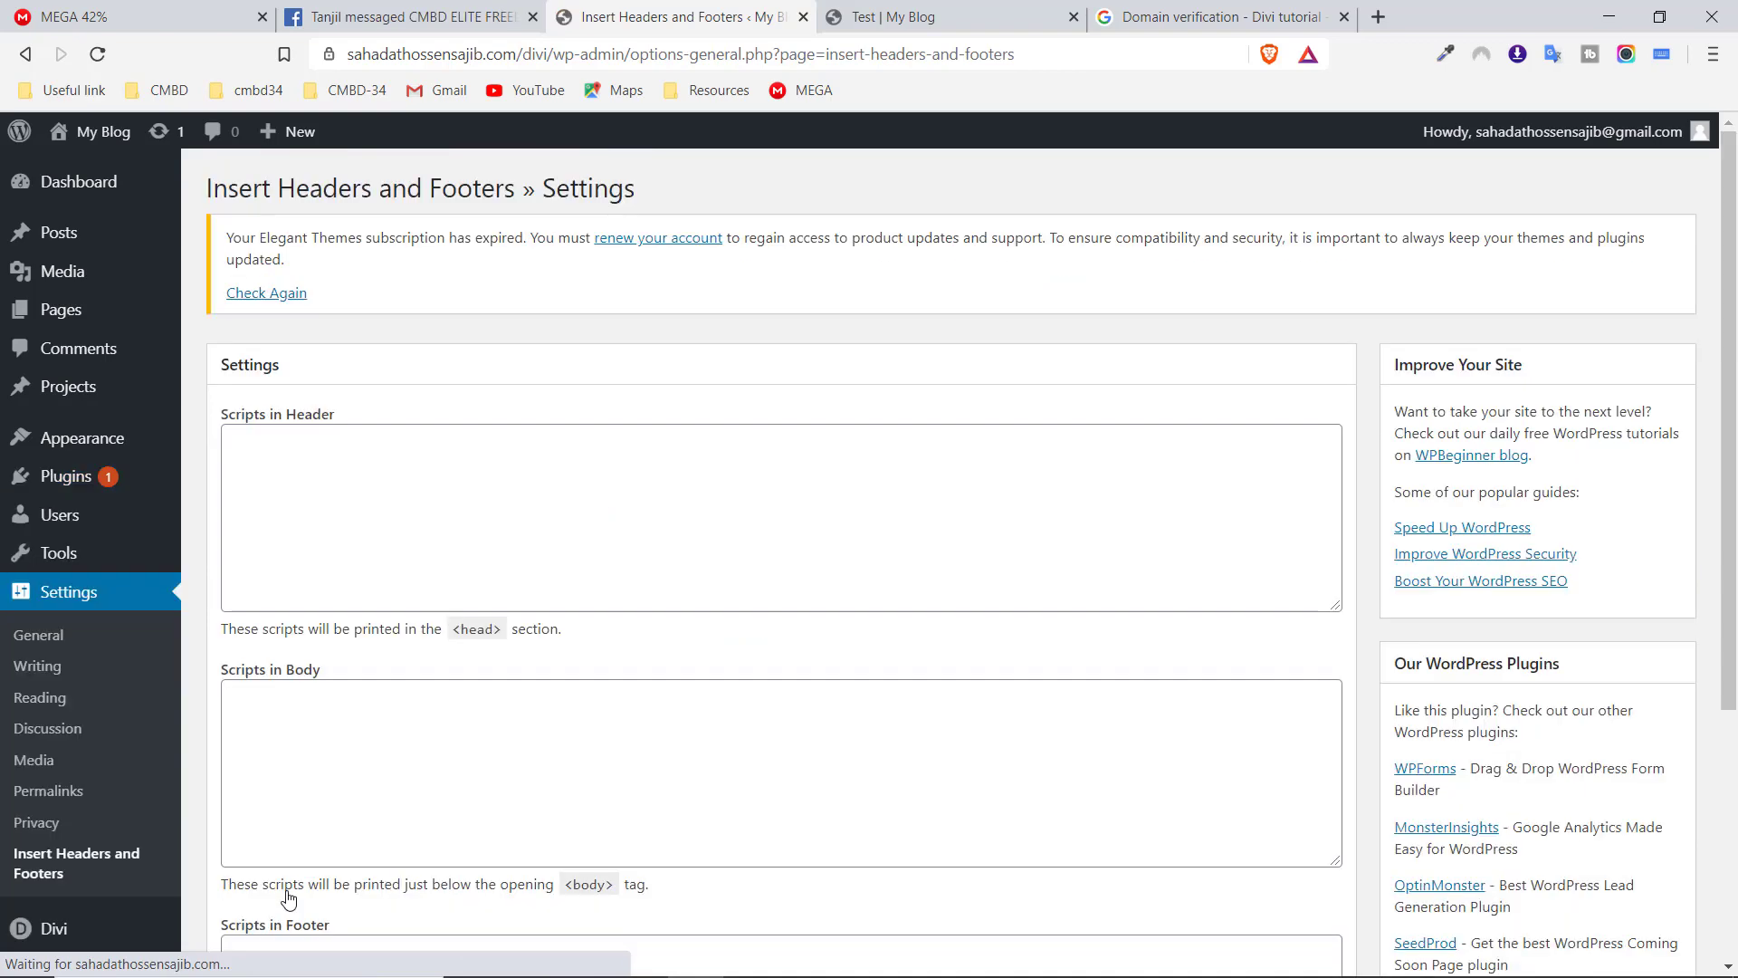
click(274, 465)
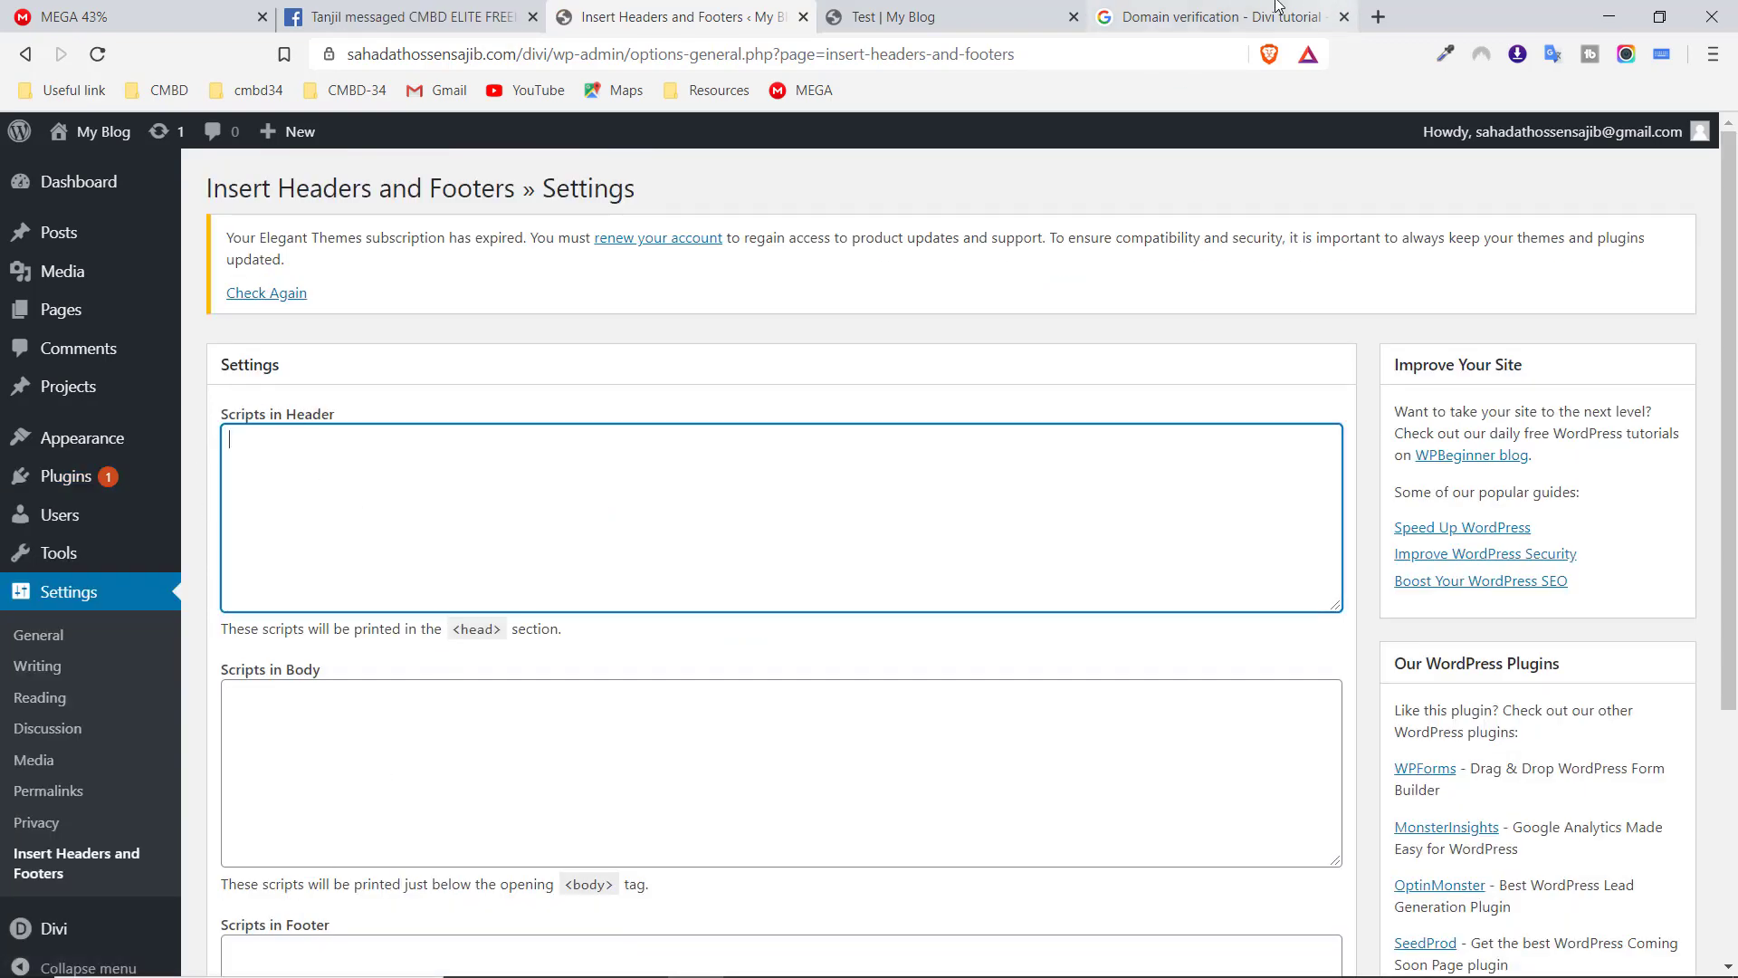
Look over the allowed domains on the Domain verification page and the script fields of the Insert Headers and Footers settings
click(1204, 18)
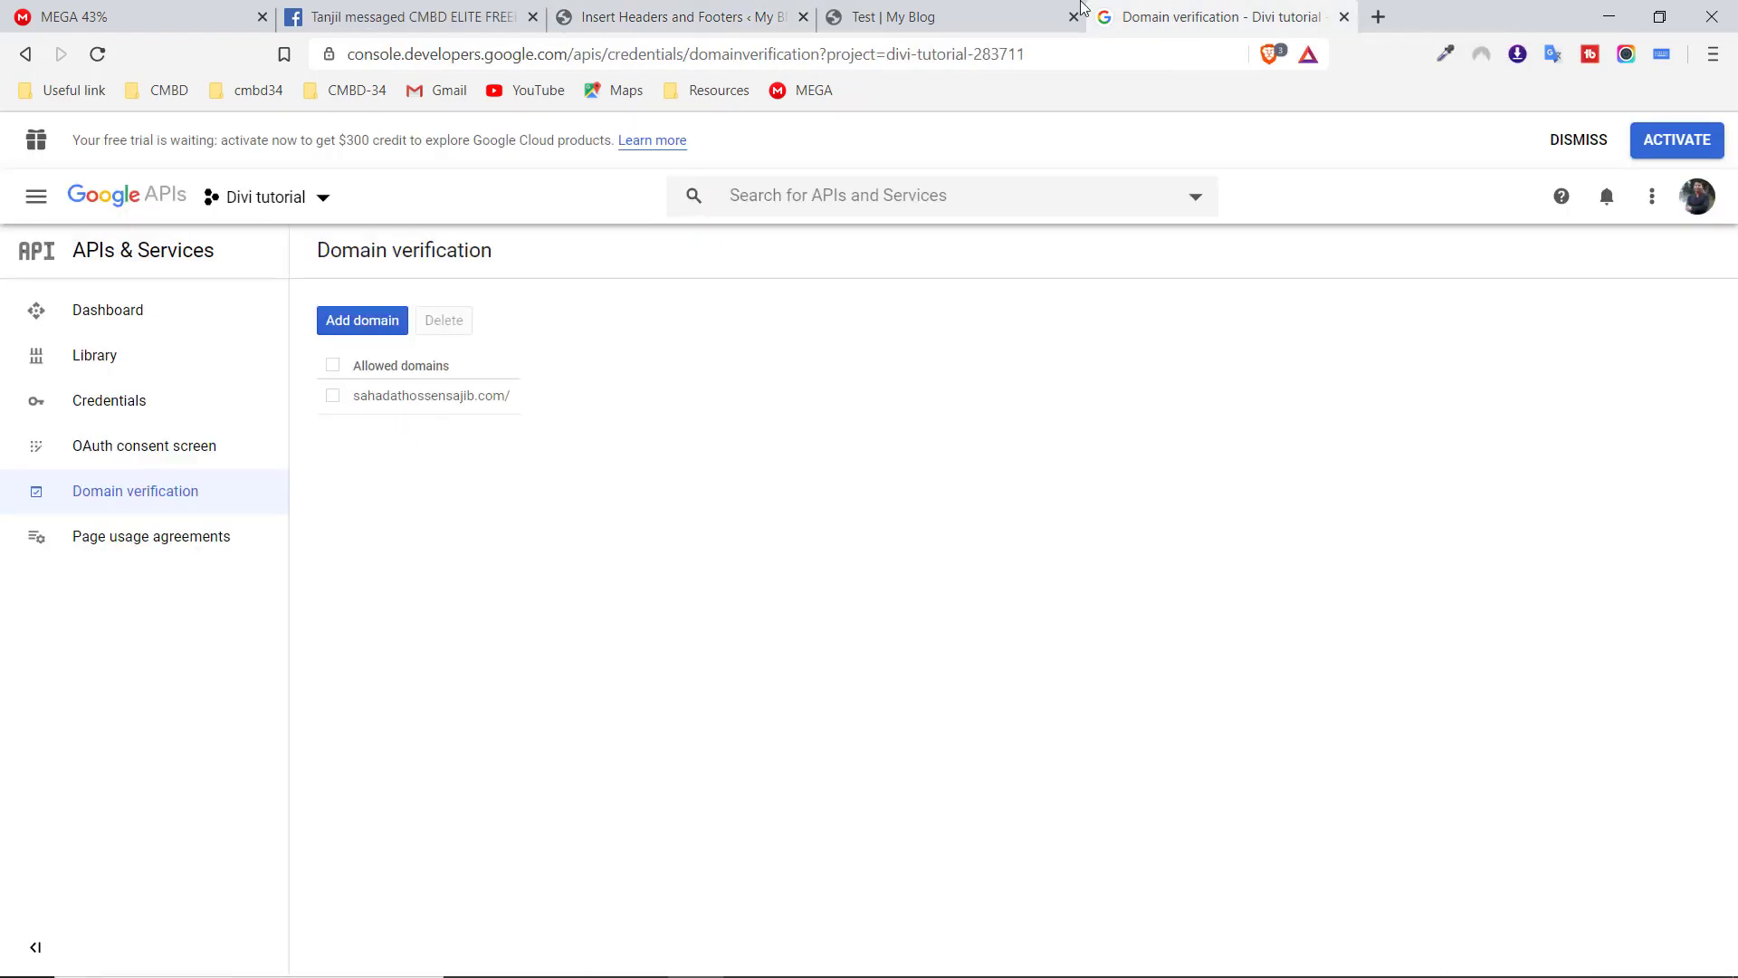
click(648, 16)
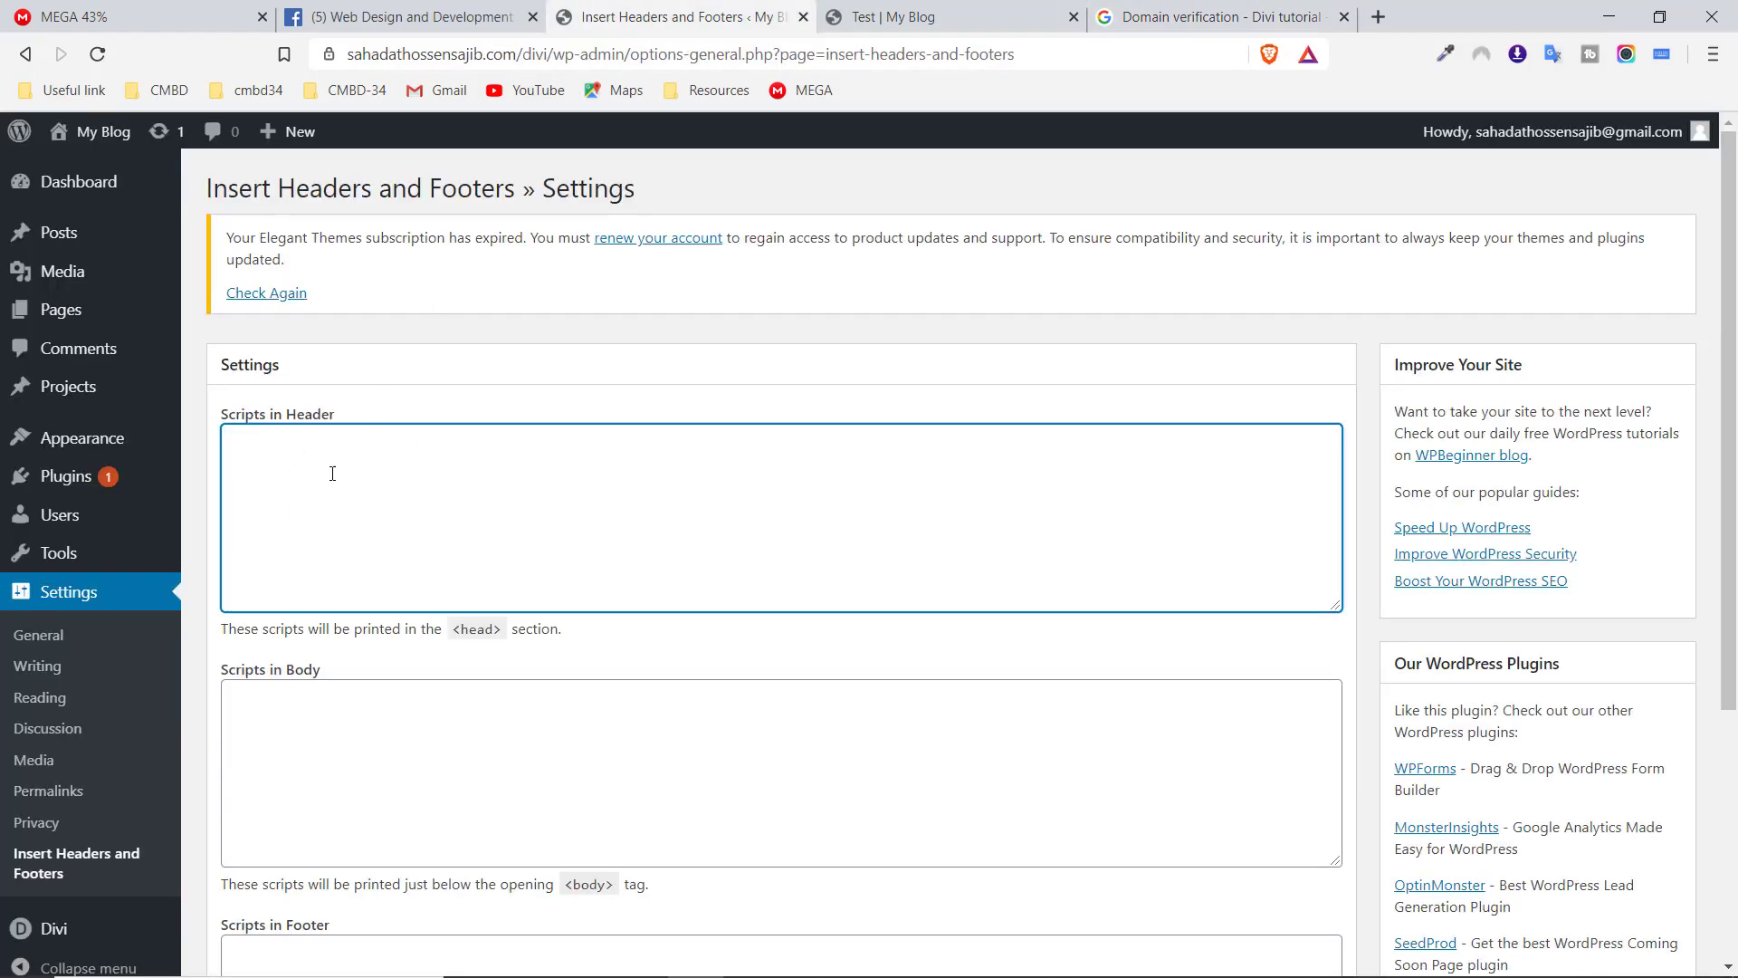
scroll(415, 519, down, 4)
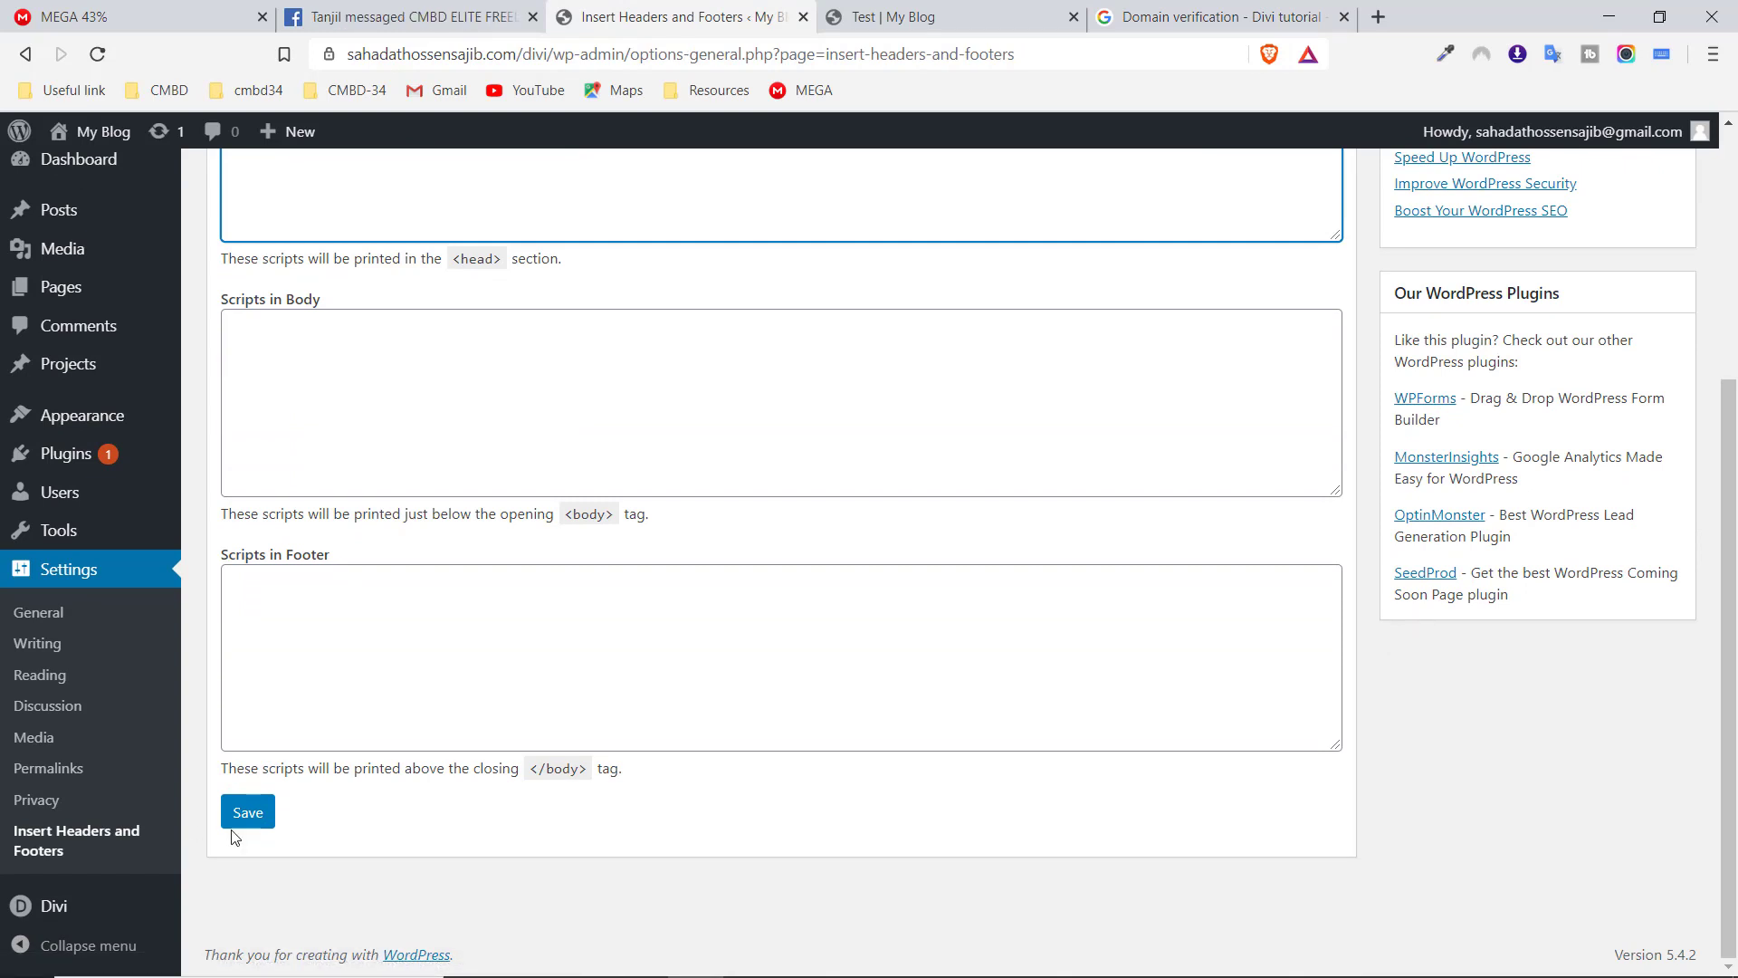
click(1154, 8)
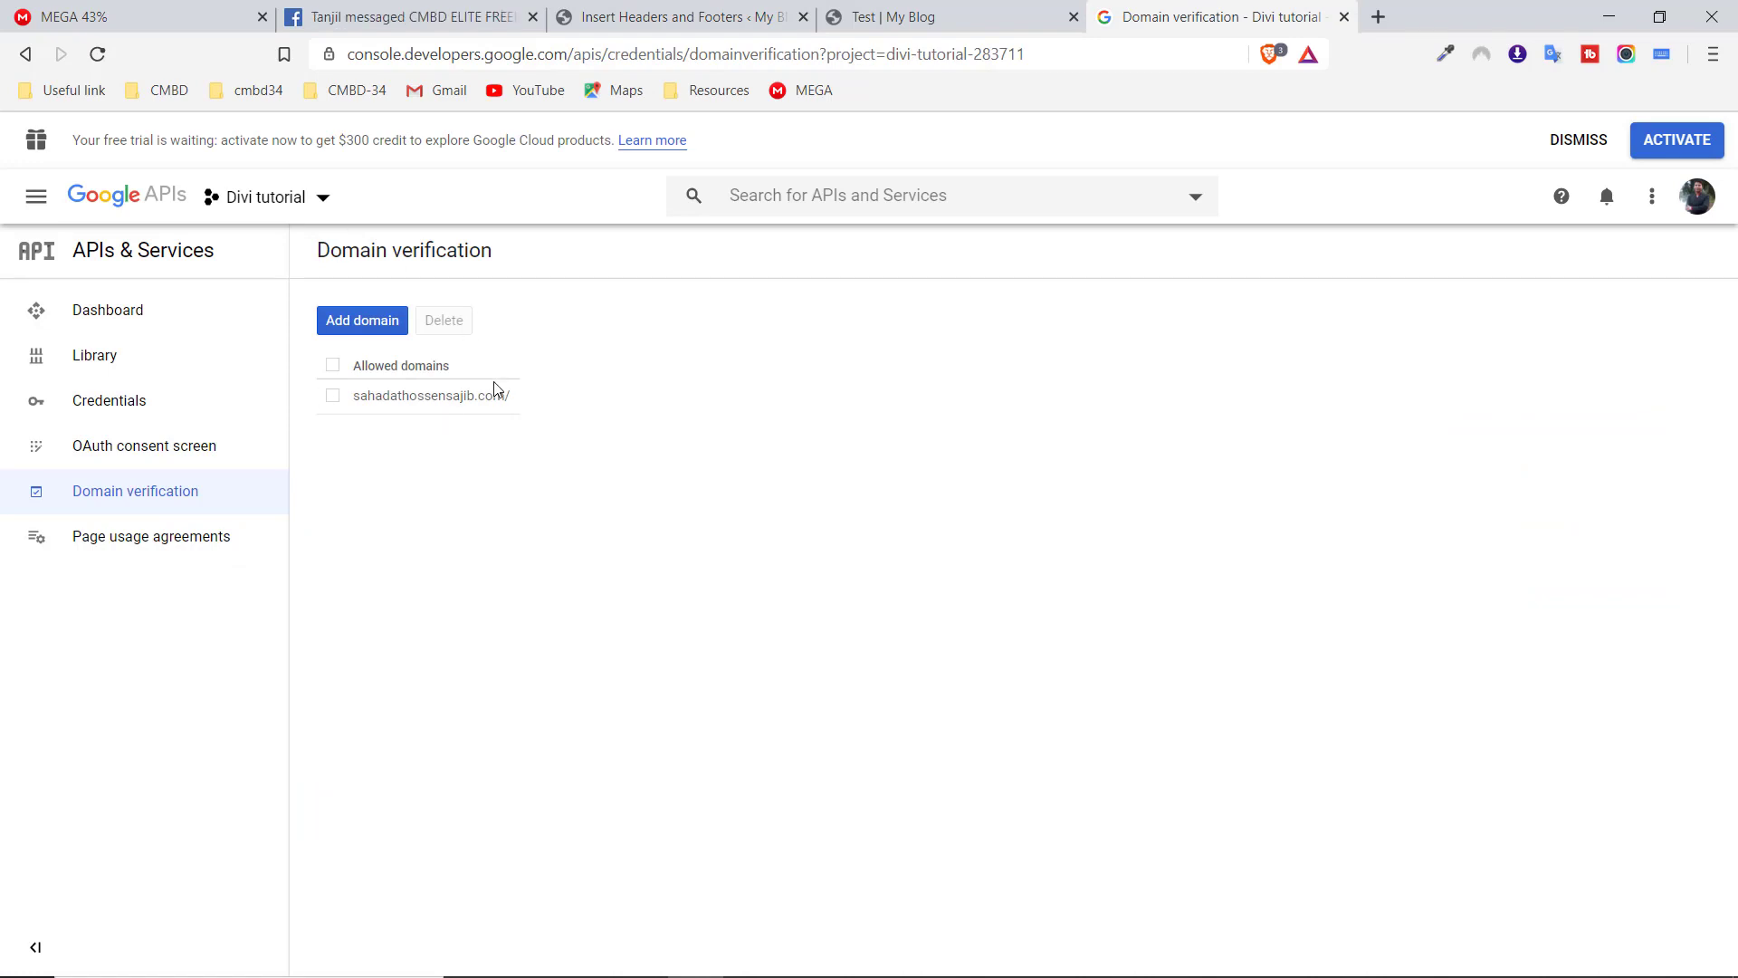
click(659, 18)
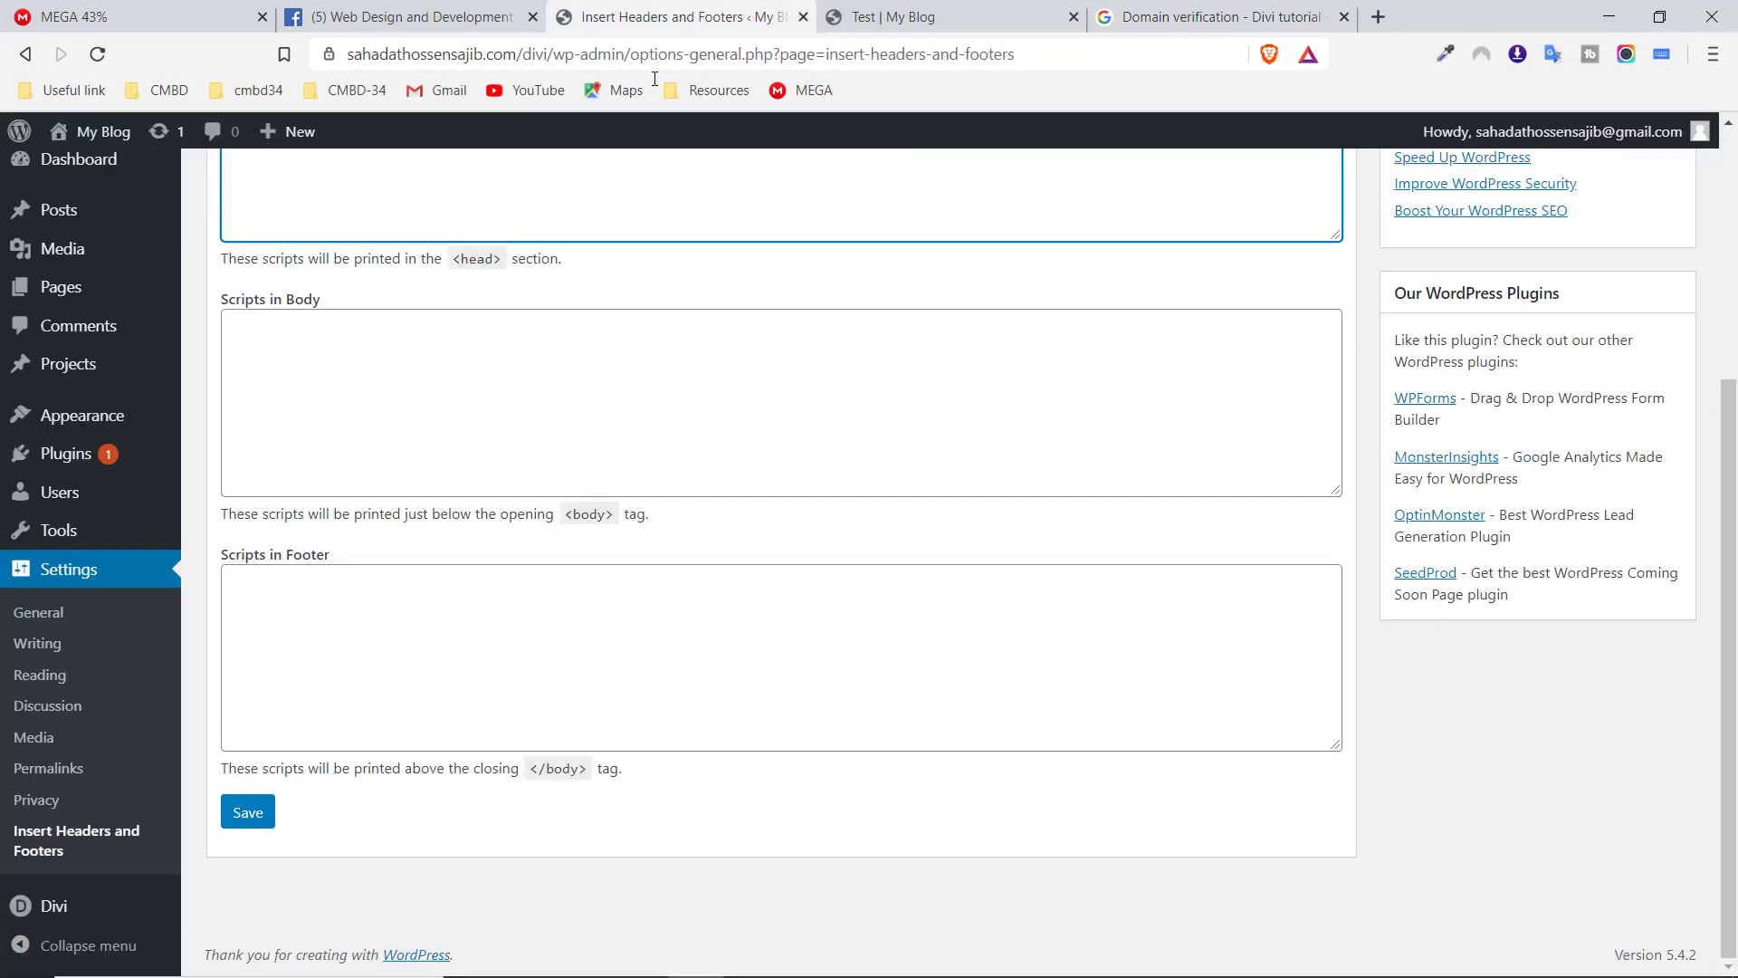
scroll(362, 567, up, 4)
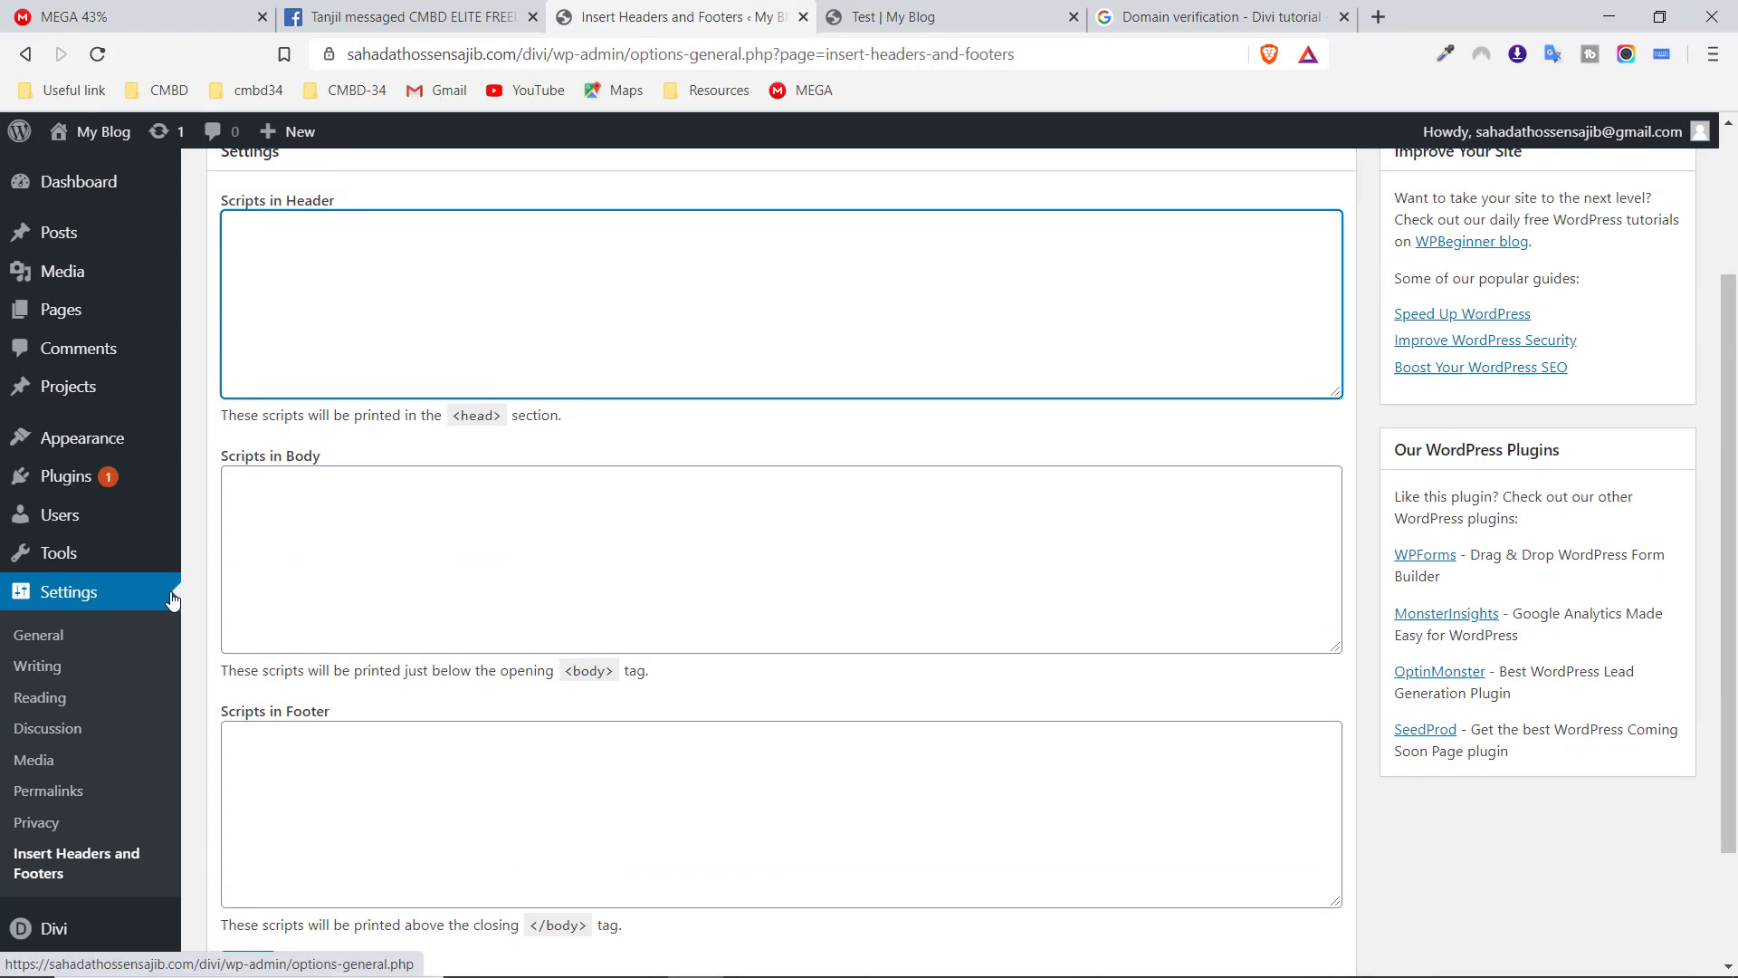
Open the Divi Theme Options and check the Google API Key field and the Test page
scroll(65, 632, down, 4)
click(68, 909)
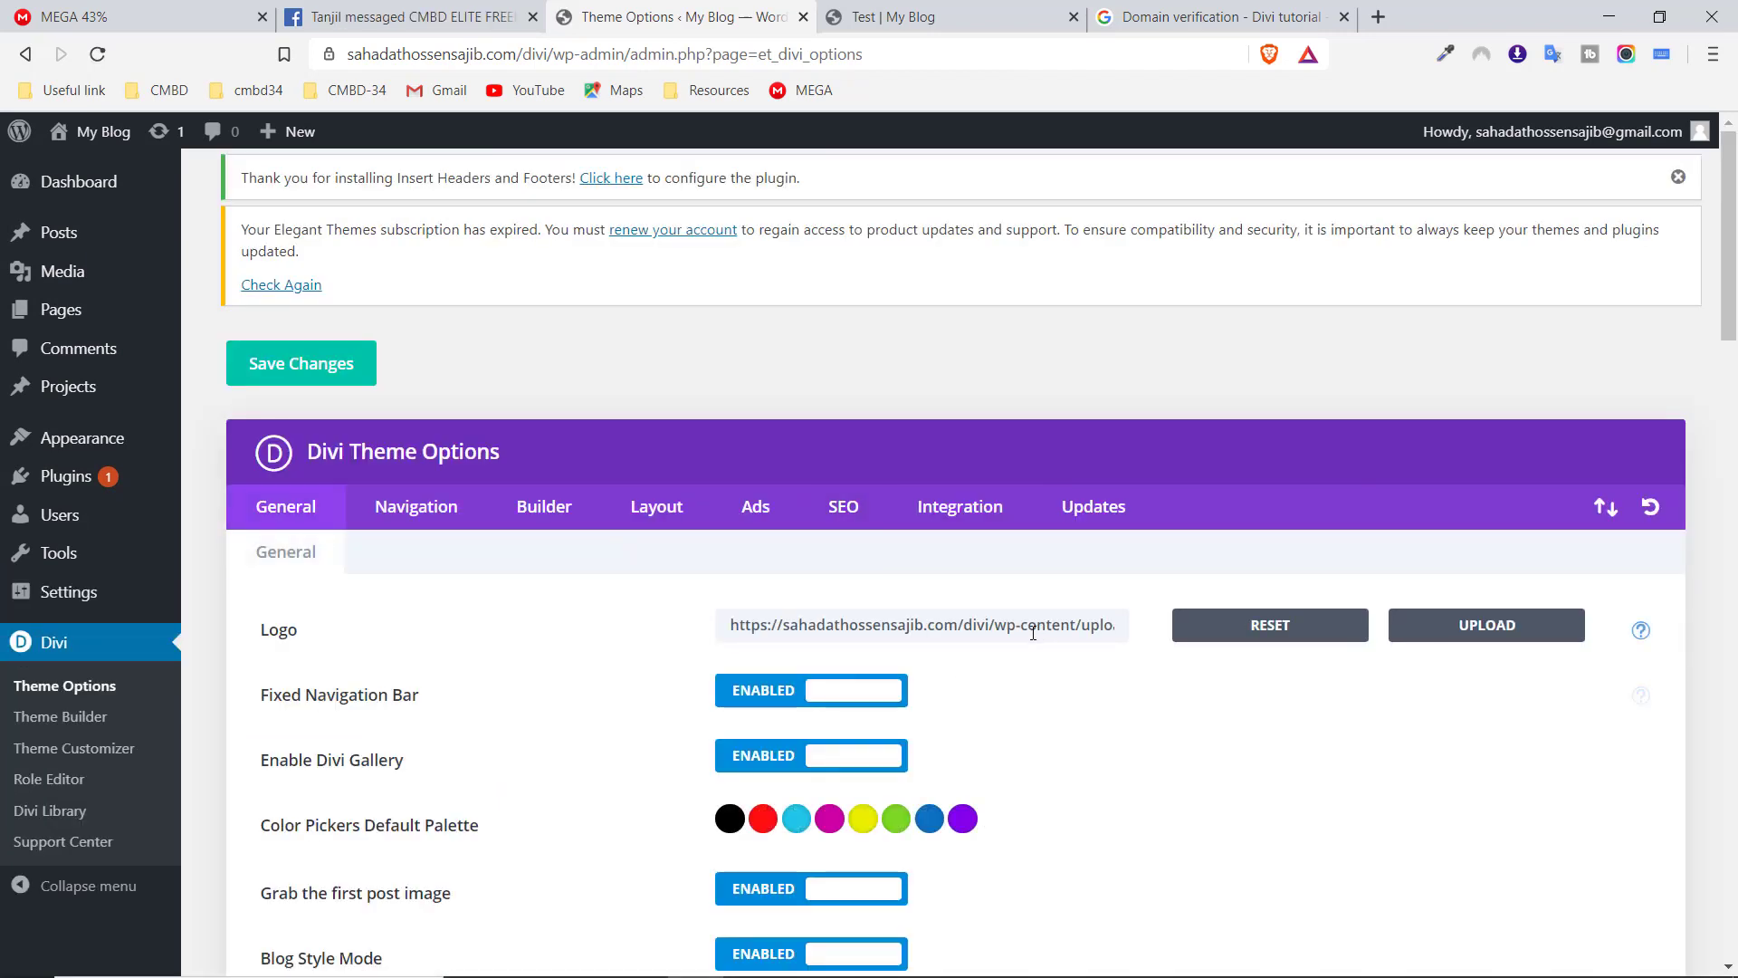
scroll(1130, 692, down, 6)
scroll(941, 624, down, 1)
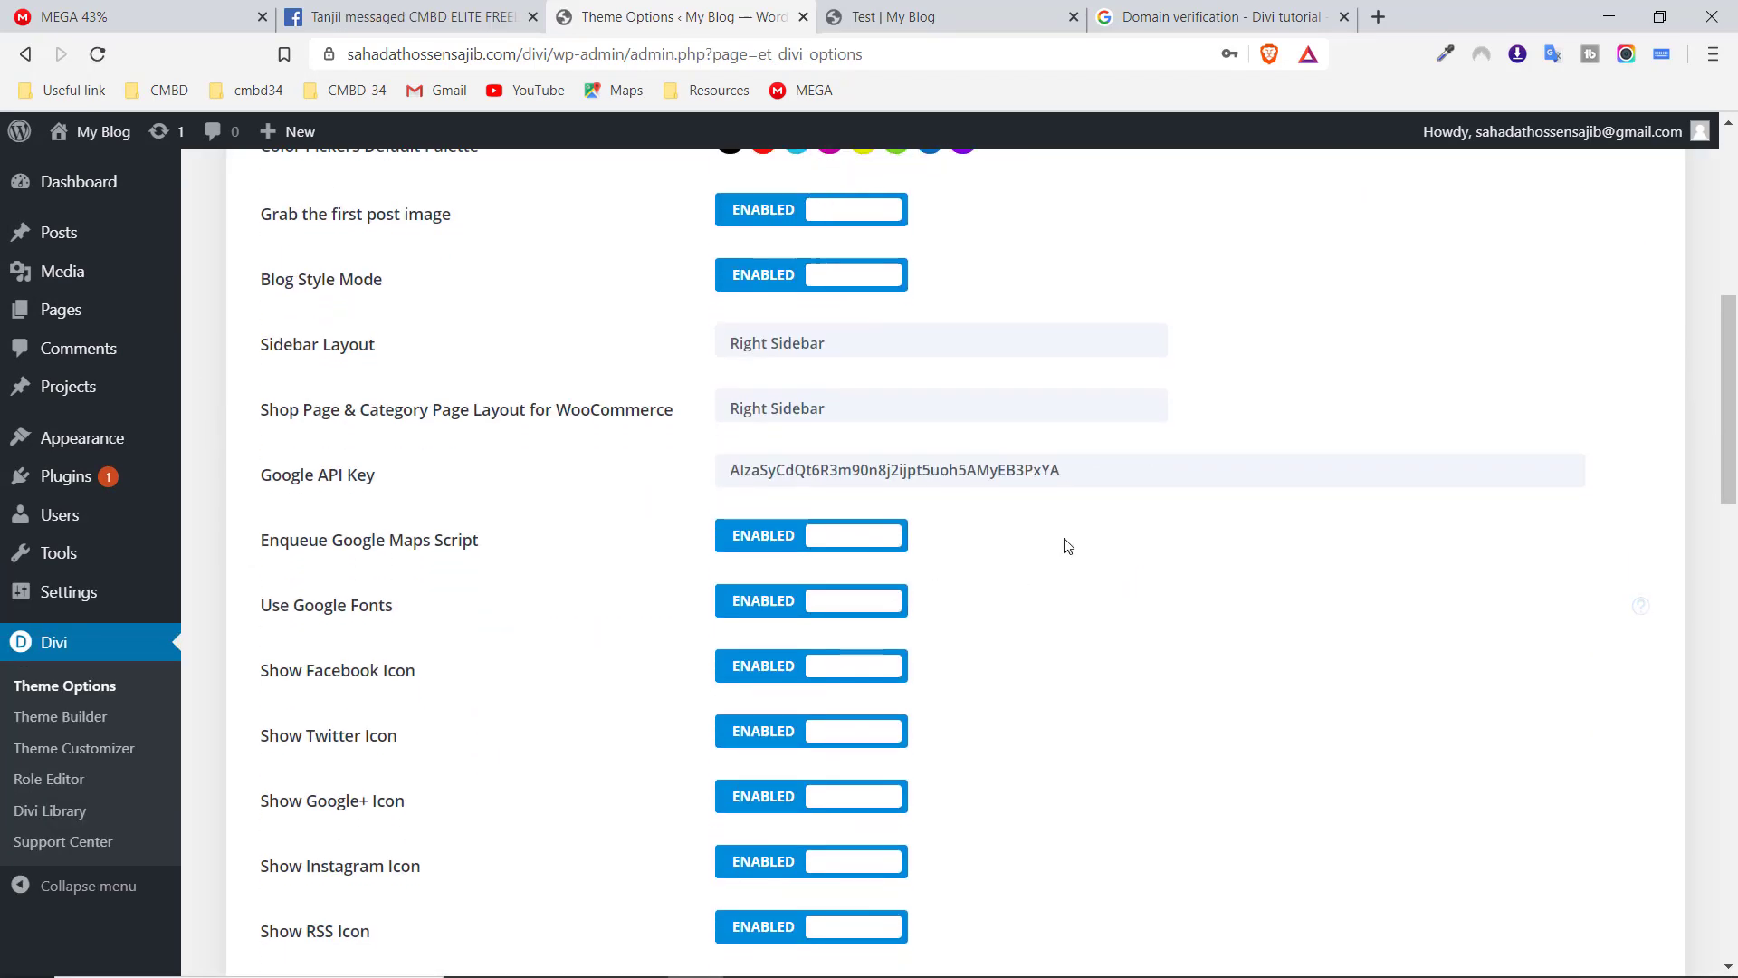
click(923, 8)
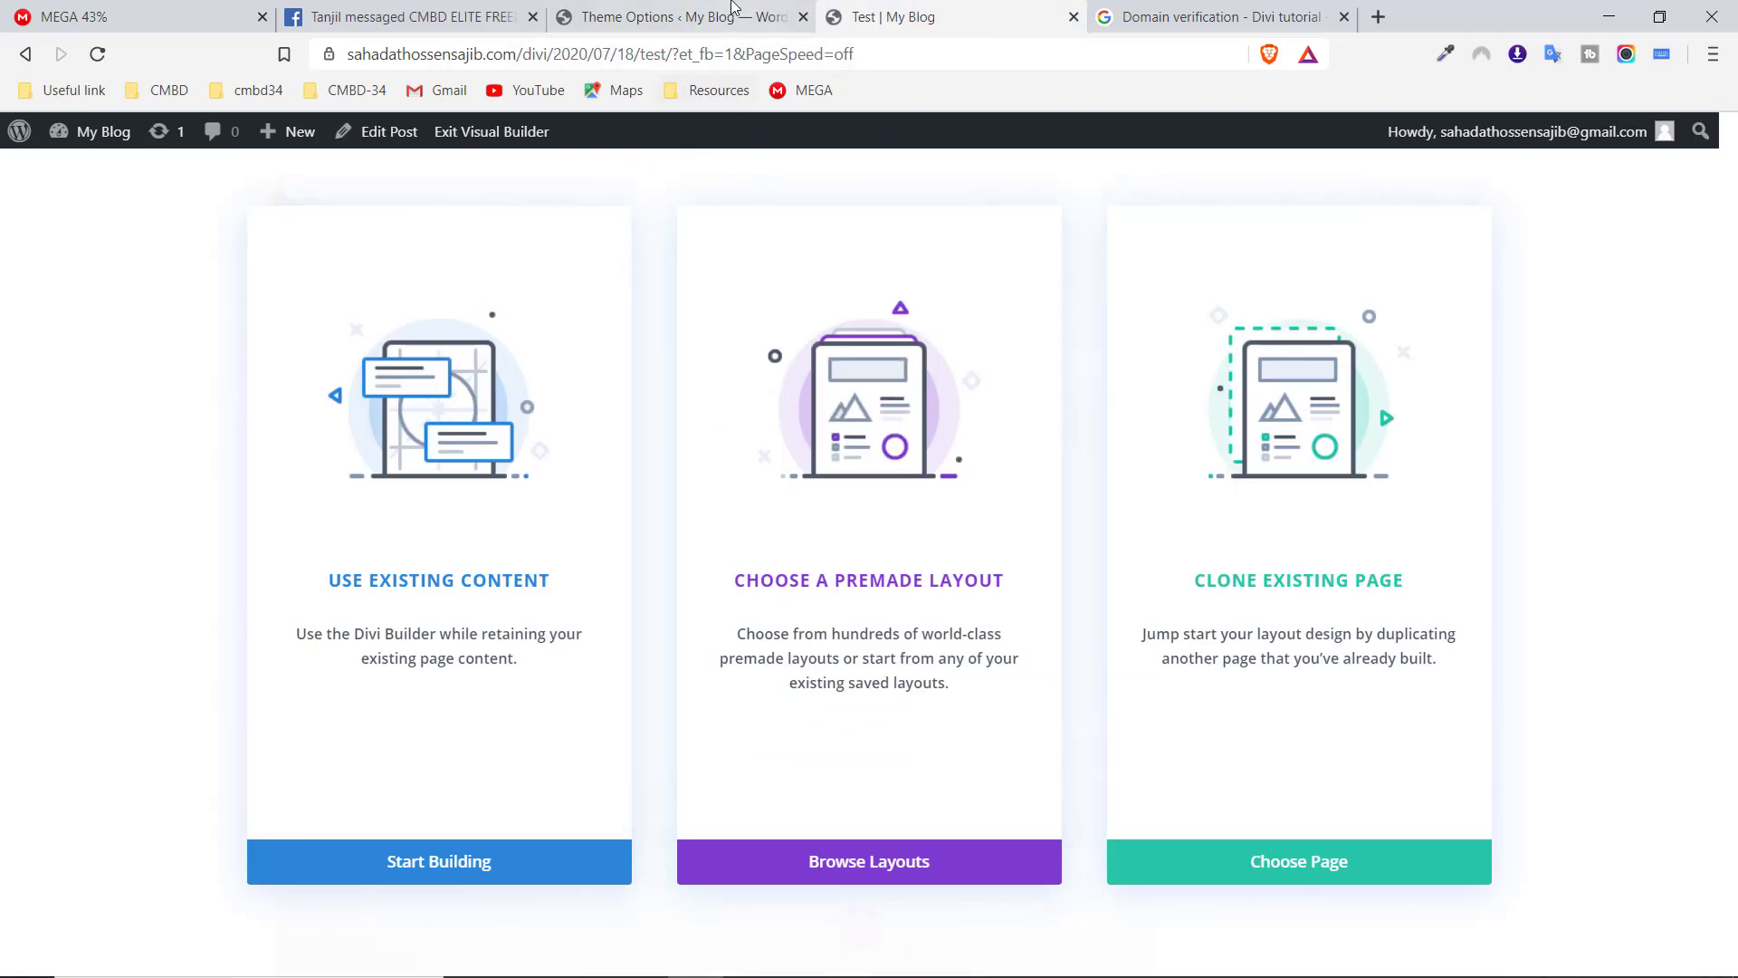
click(688, 16)
Open the live site in a new tab and enable the Visual Builder on its Vintage Collection Home page
mouse_move(90, 136)
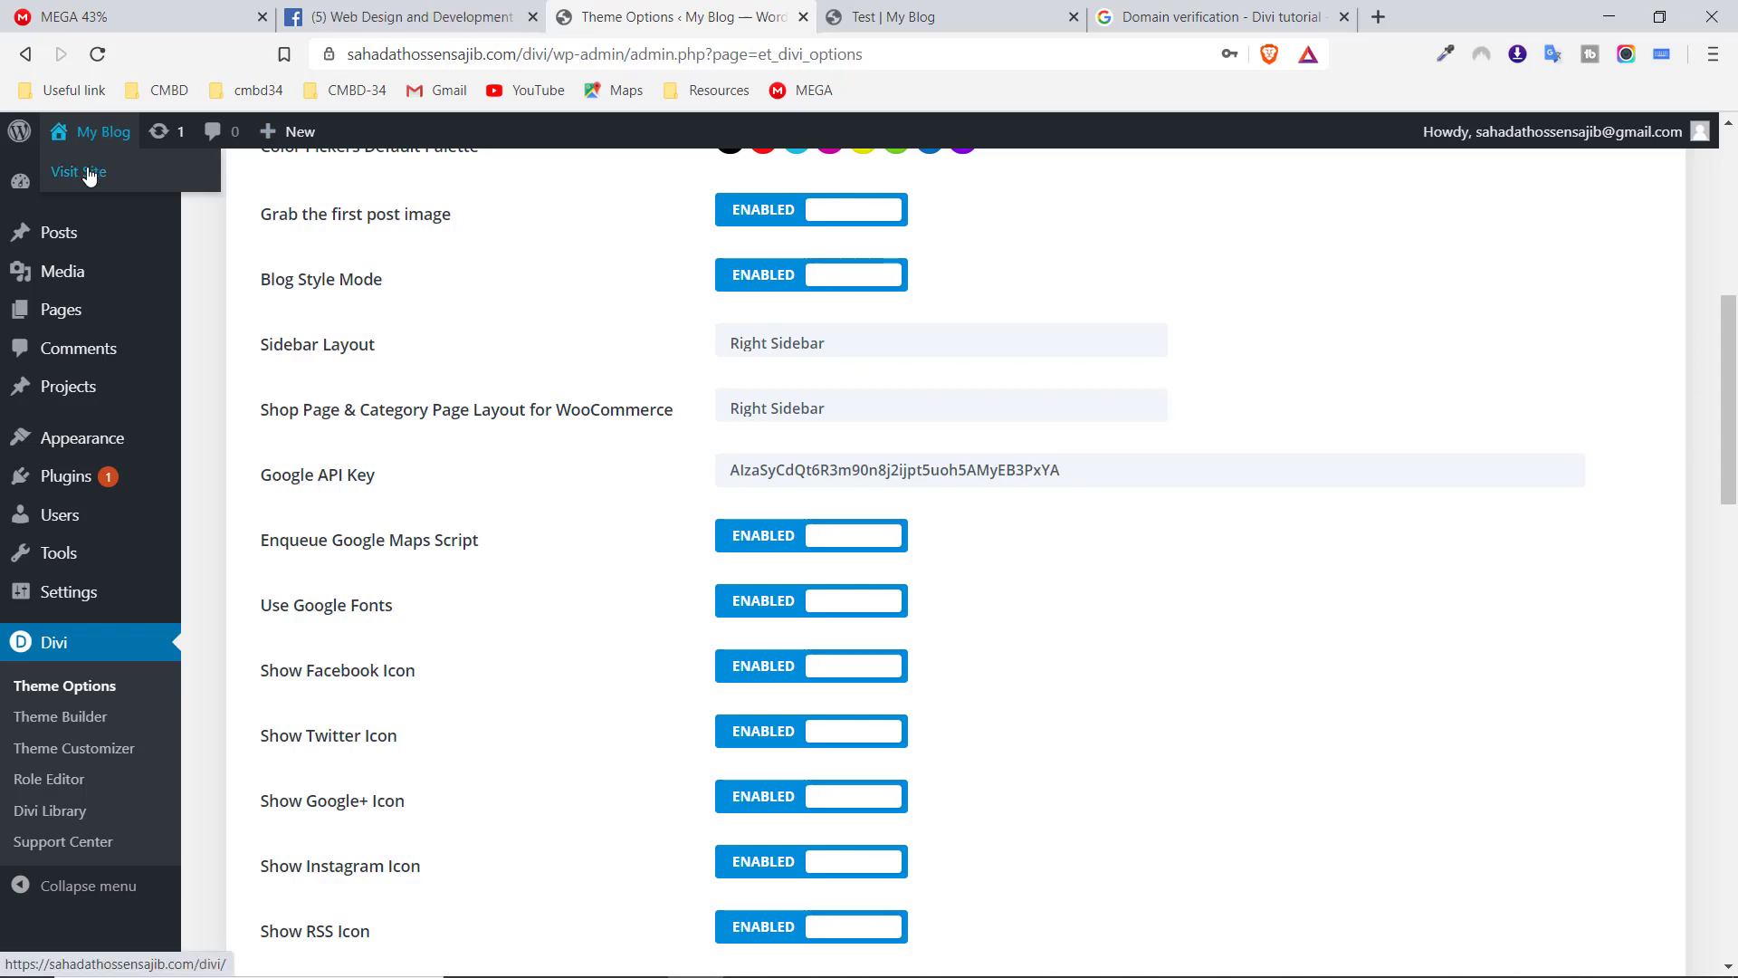
right_click(90, 168)
click(102, 177)
click(867, 8)
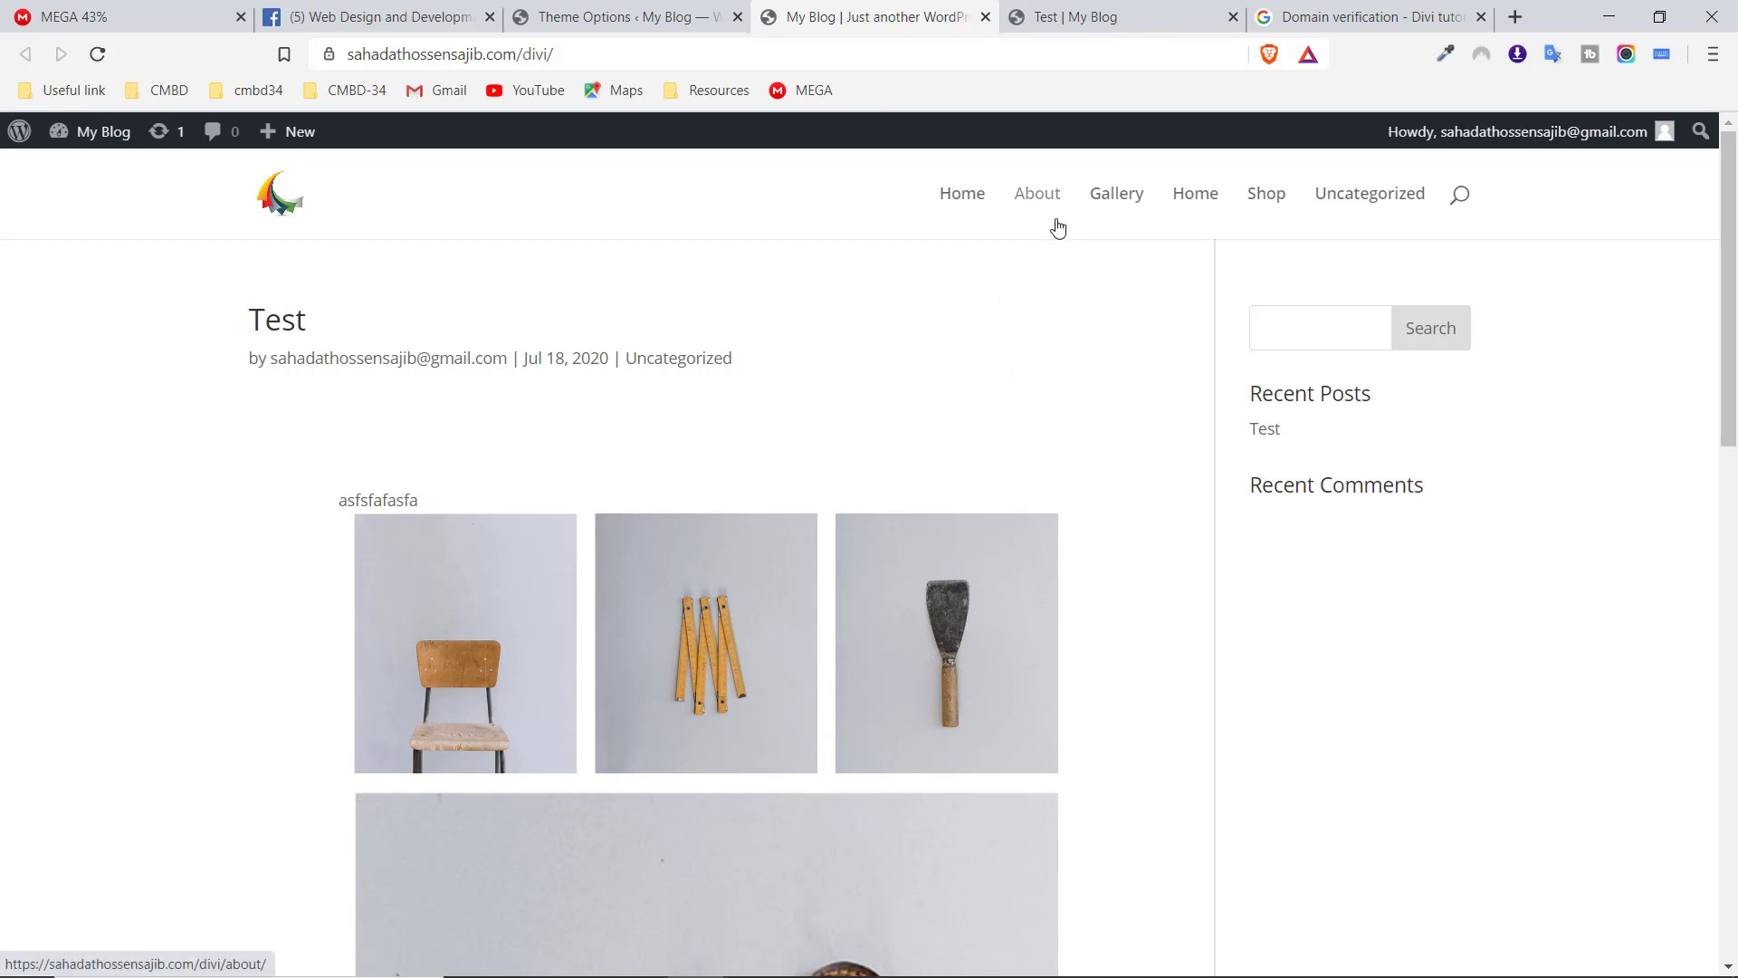
click(1196, 194)
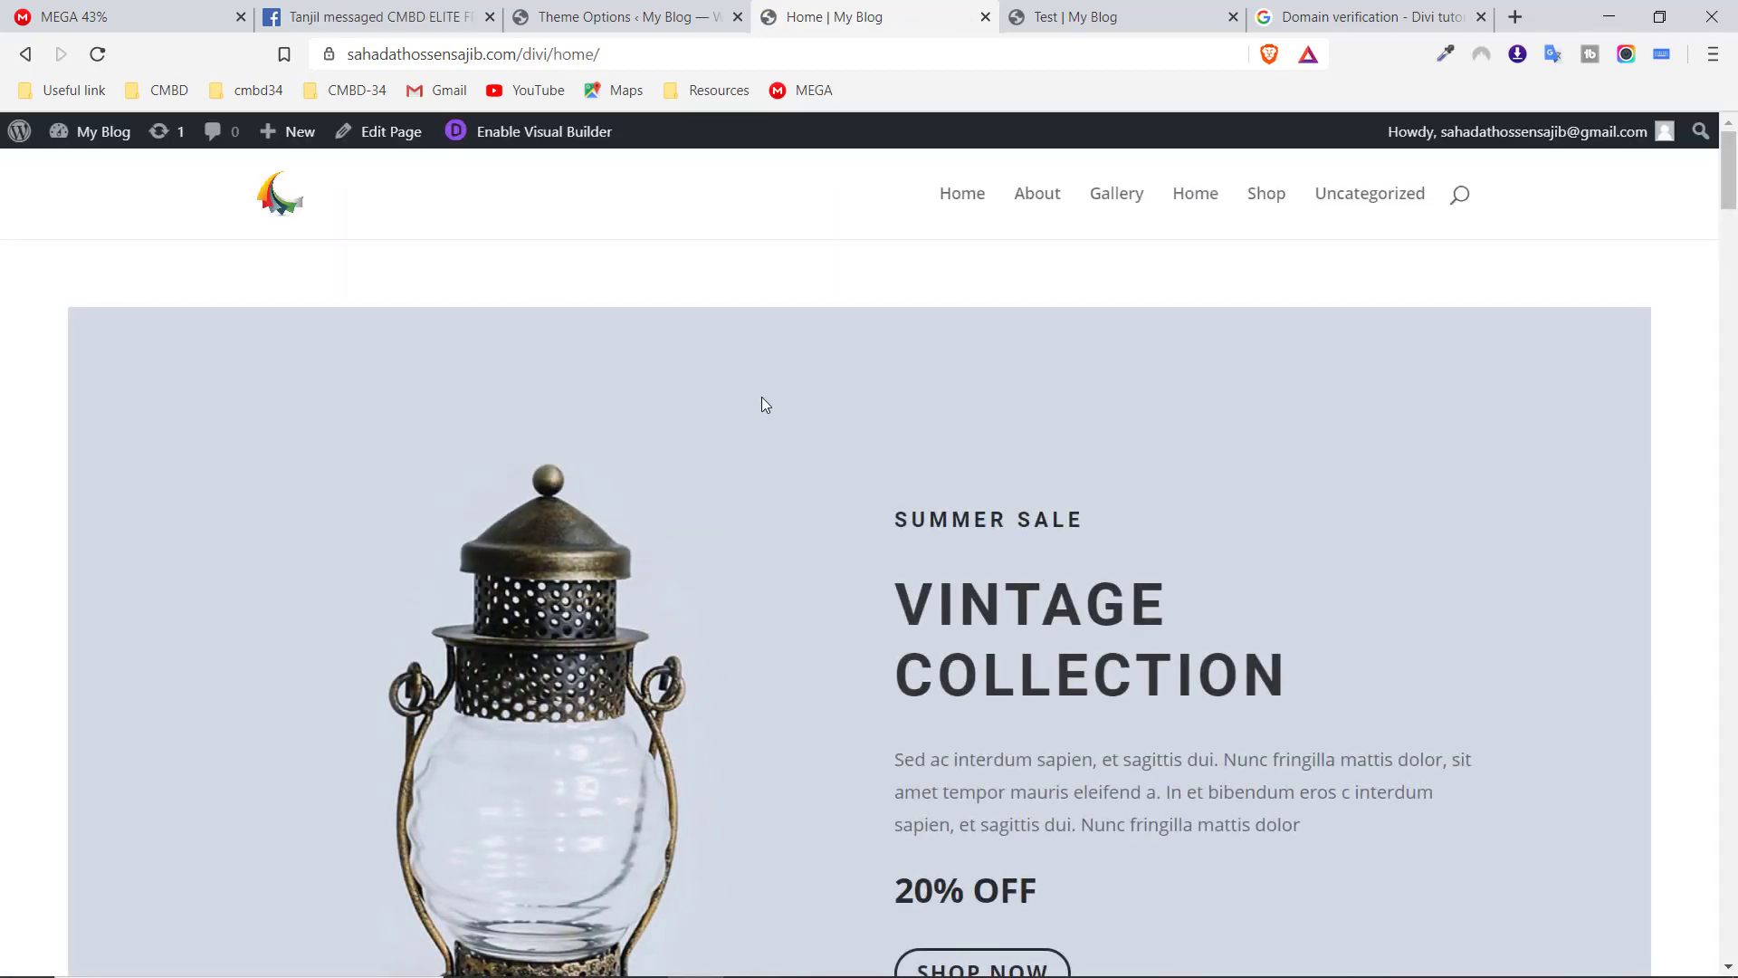
click(525, 131)
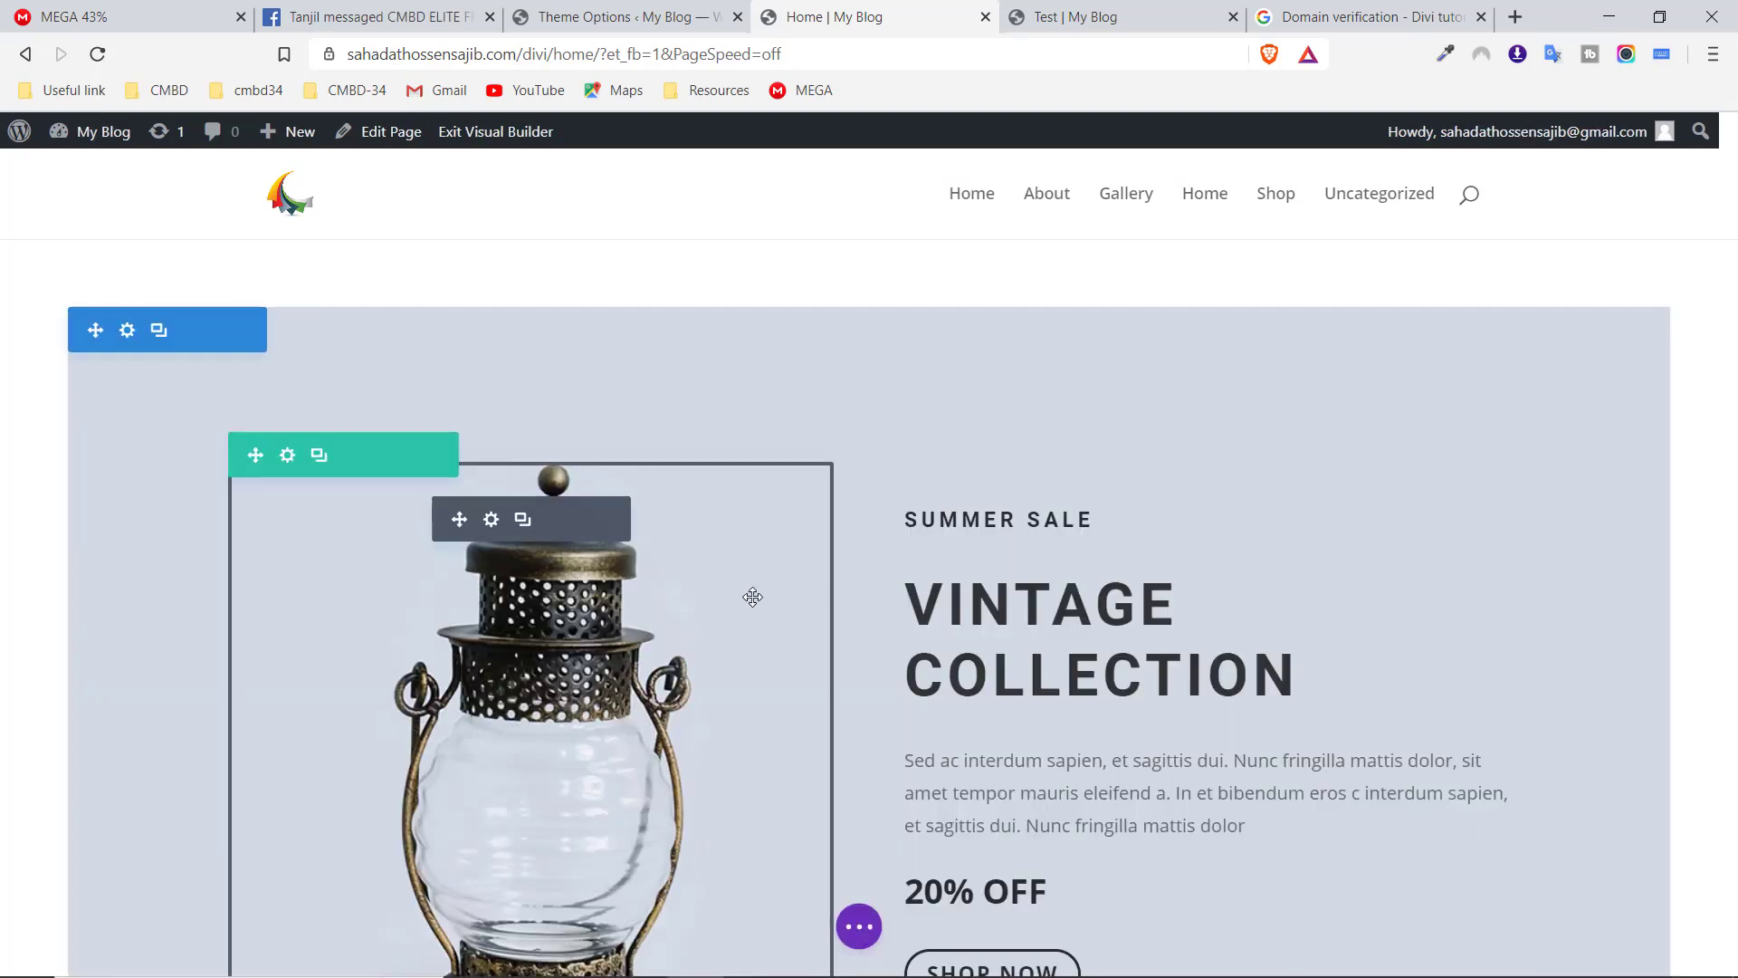
Insert a regular section with a single-column row below the Vintage Collection section
scroll(714, 422, down, 8)
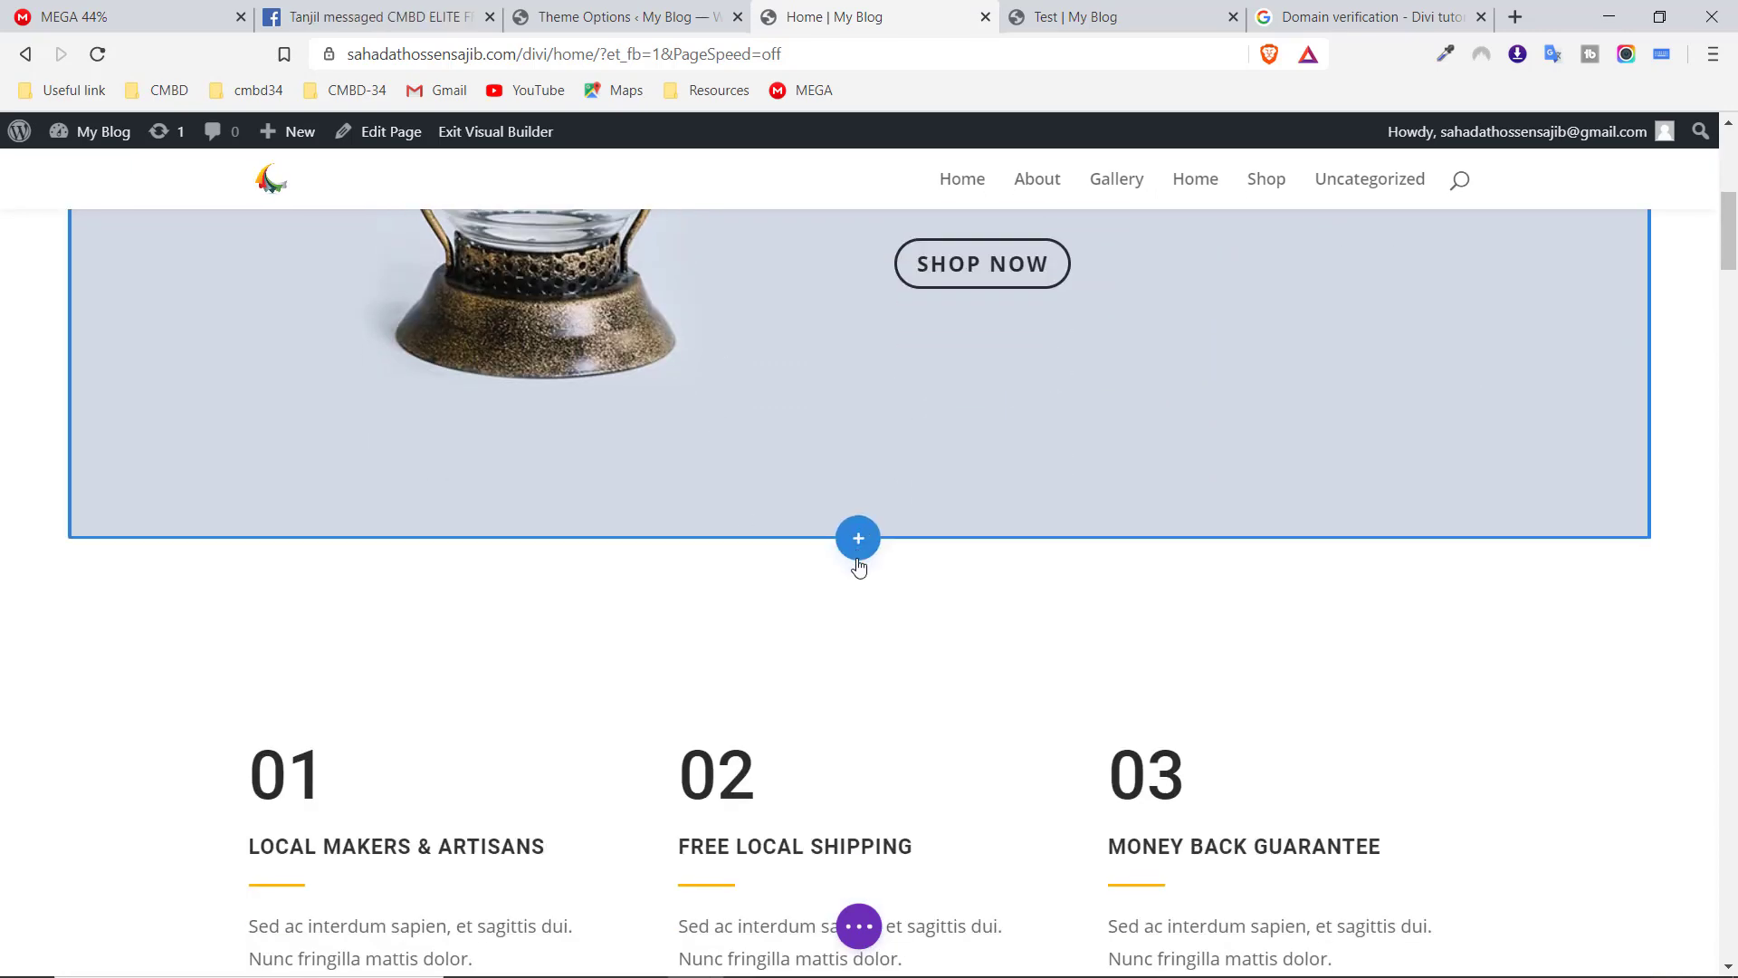
click(858, 543)
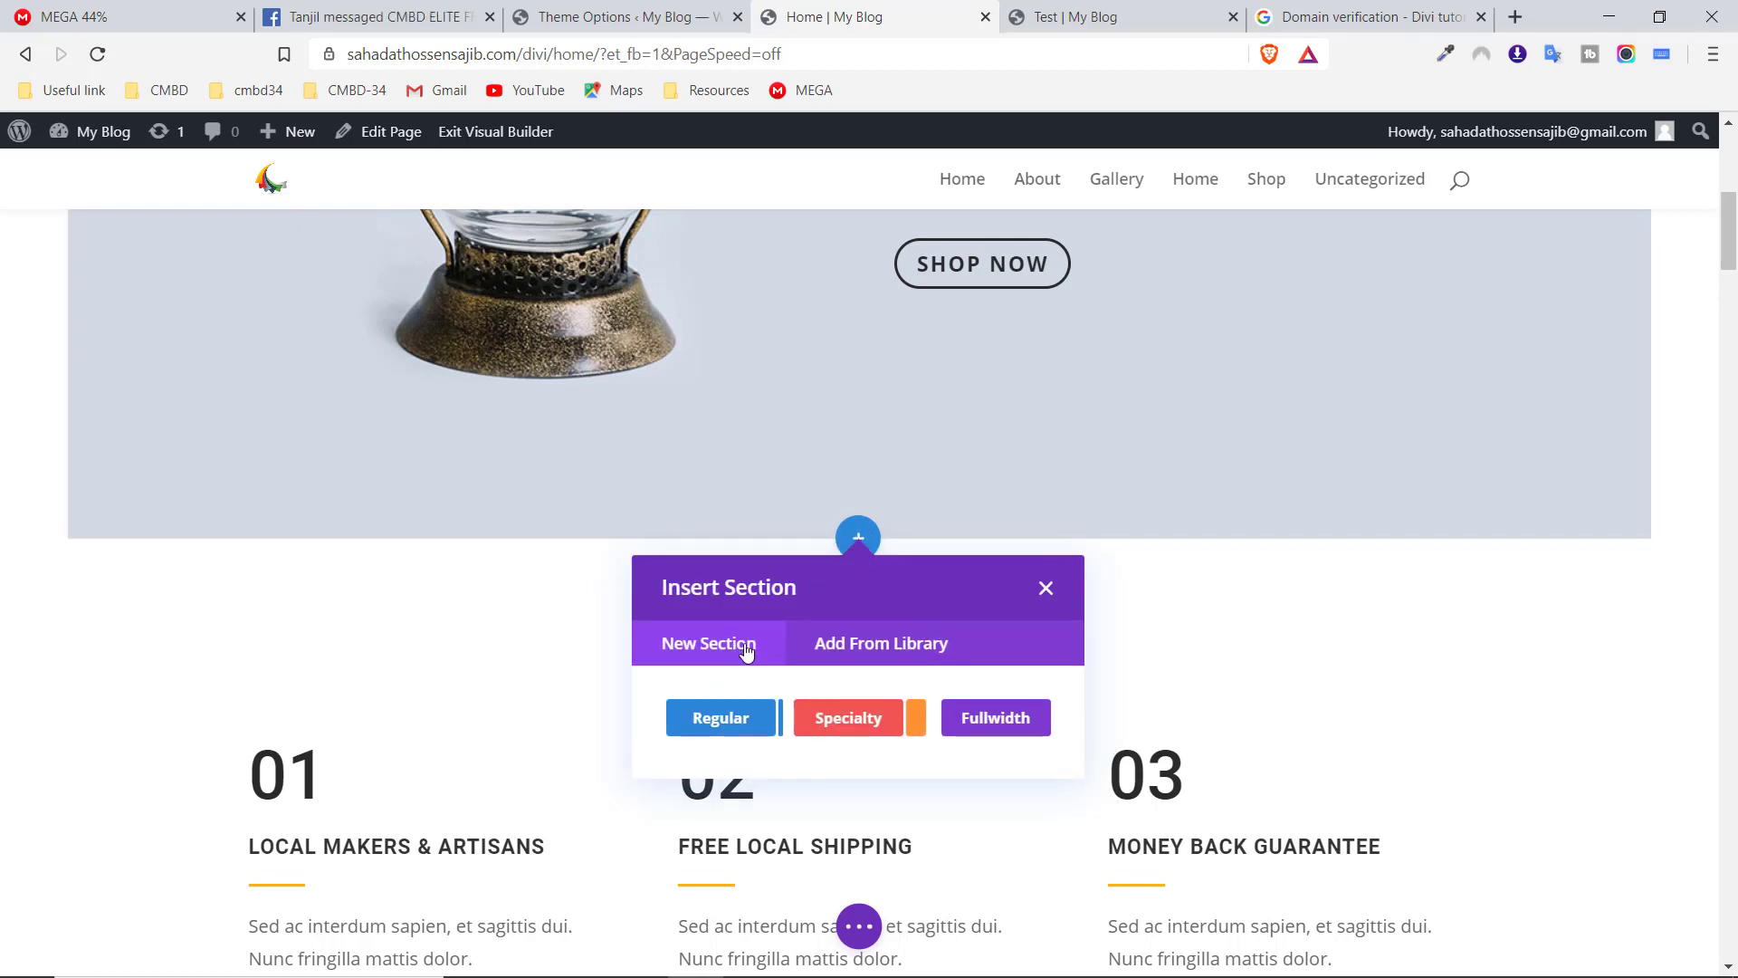
click(730, 716)
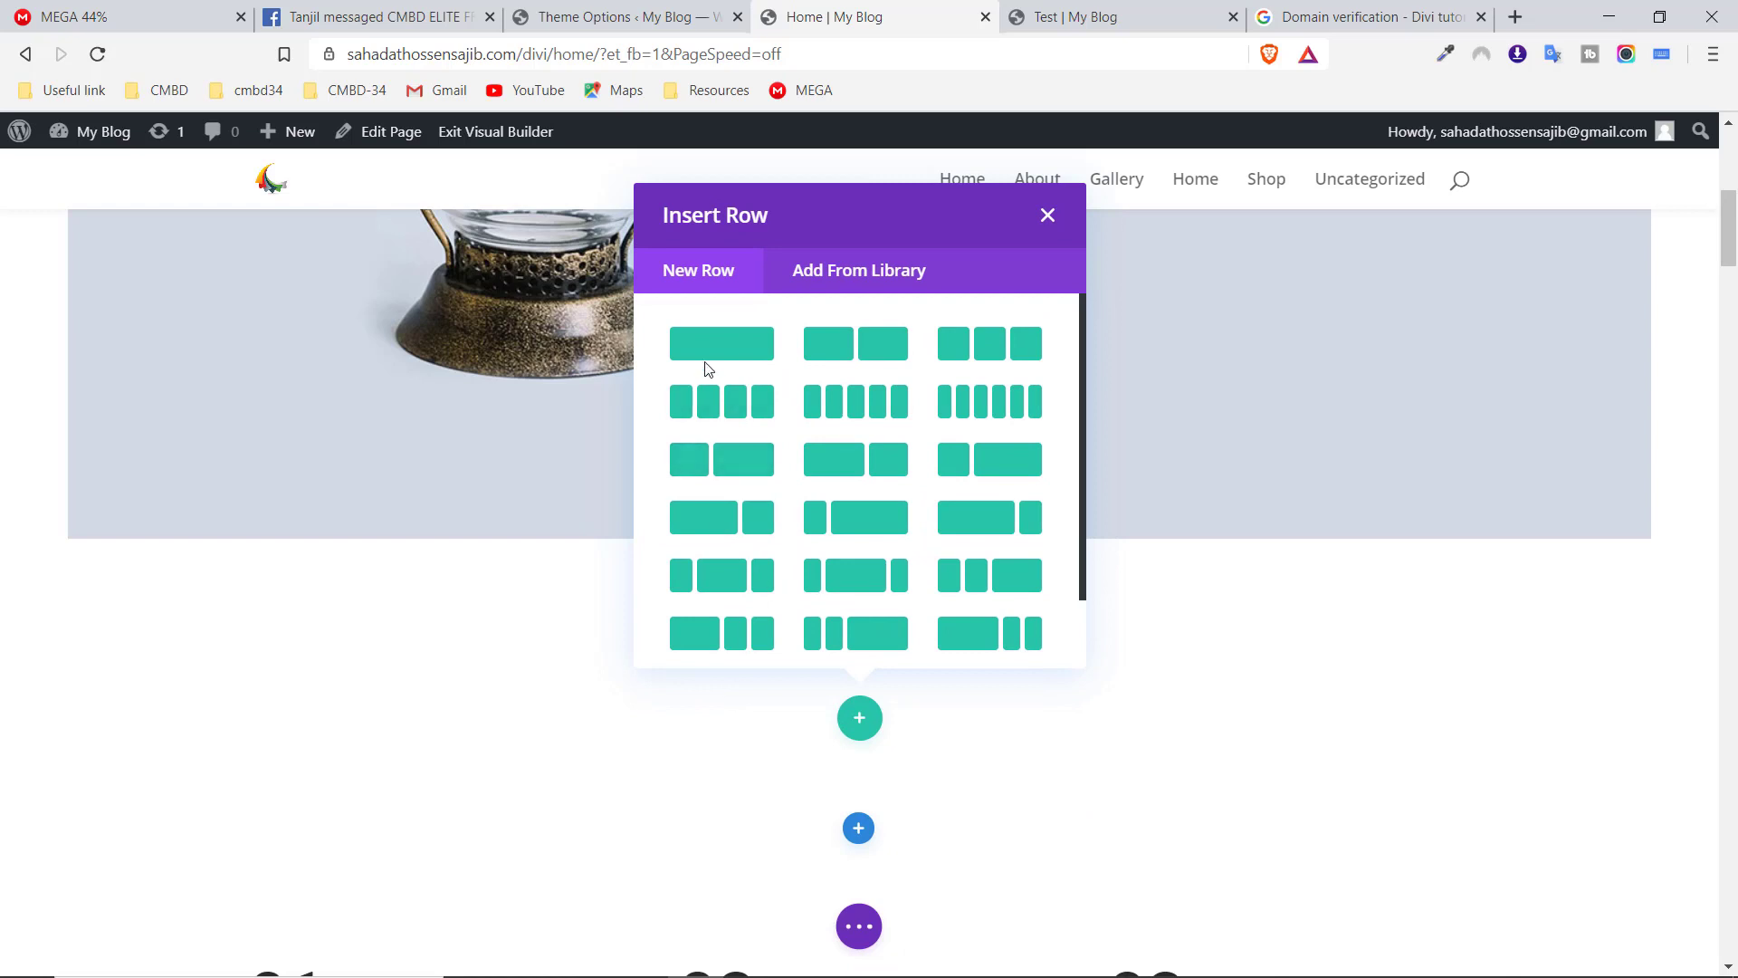
click(719, 351)
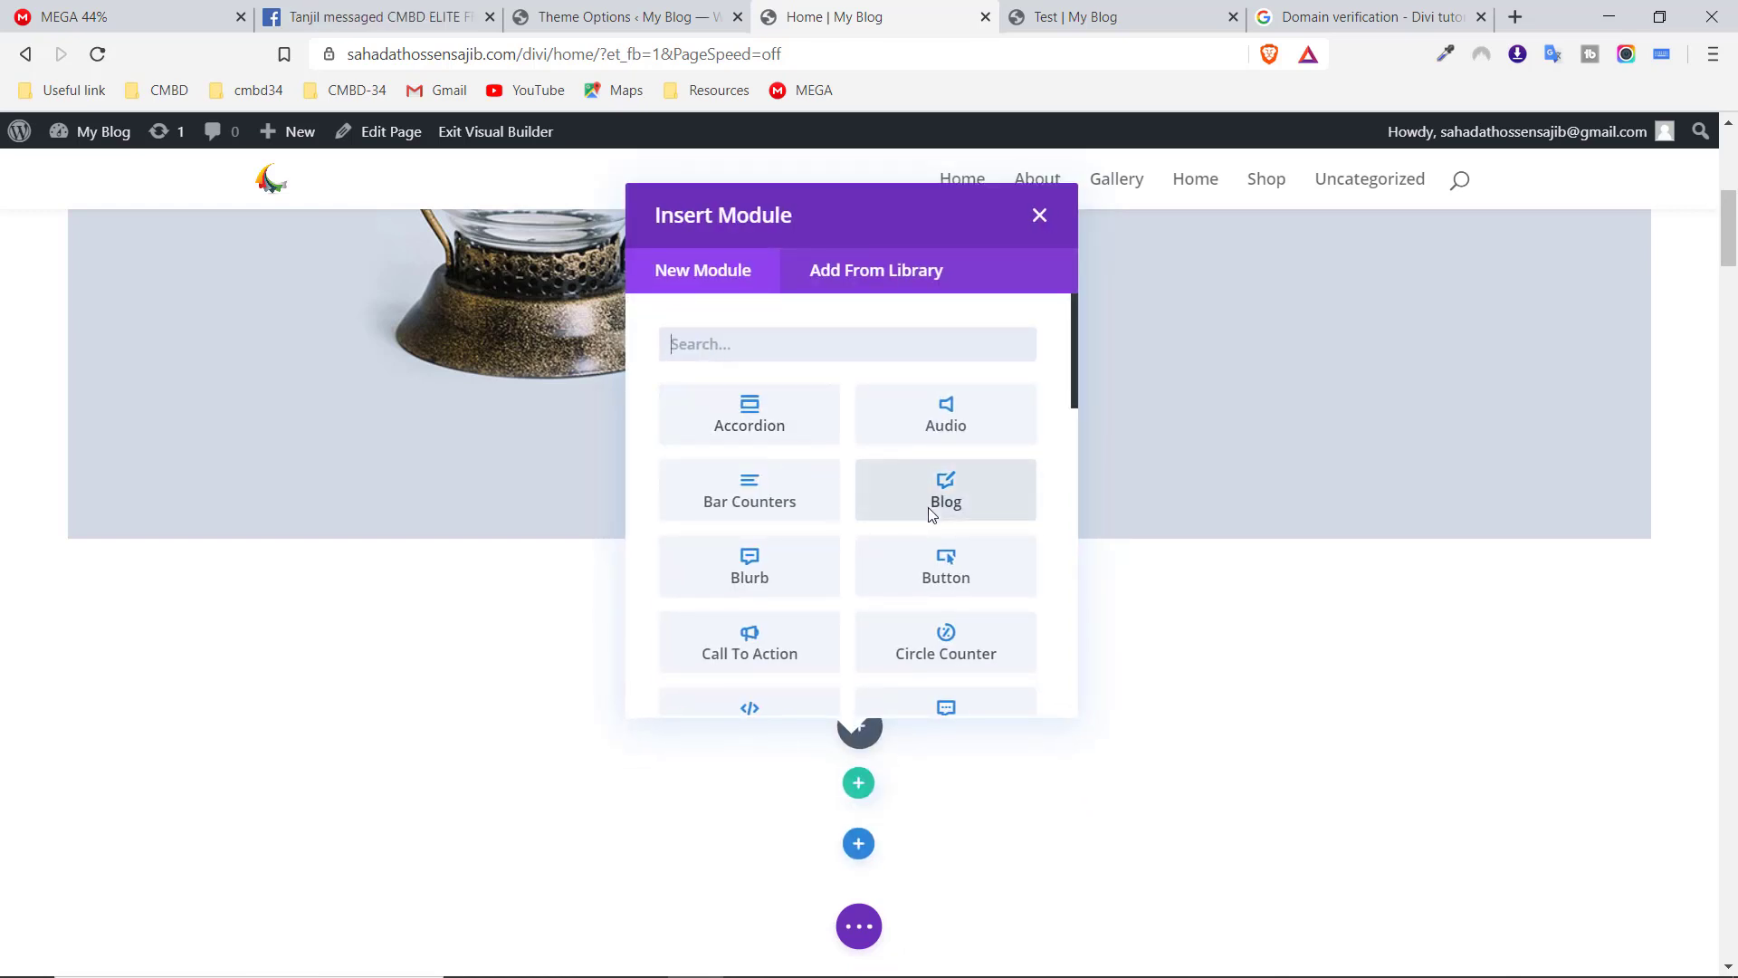
Search the modules for "ma" and insert the Map module into the new row
scroll(930, 514, down, 3)
scroll(931, 514, down, 3)
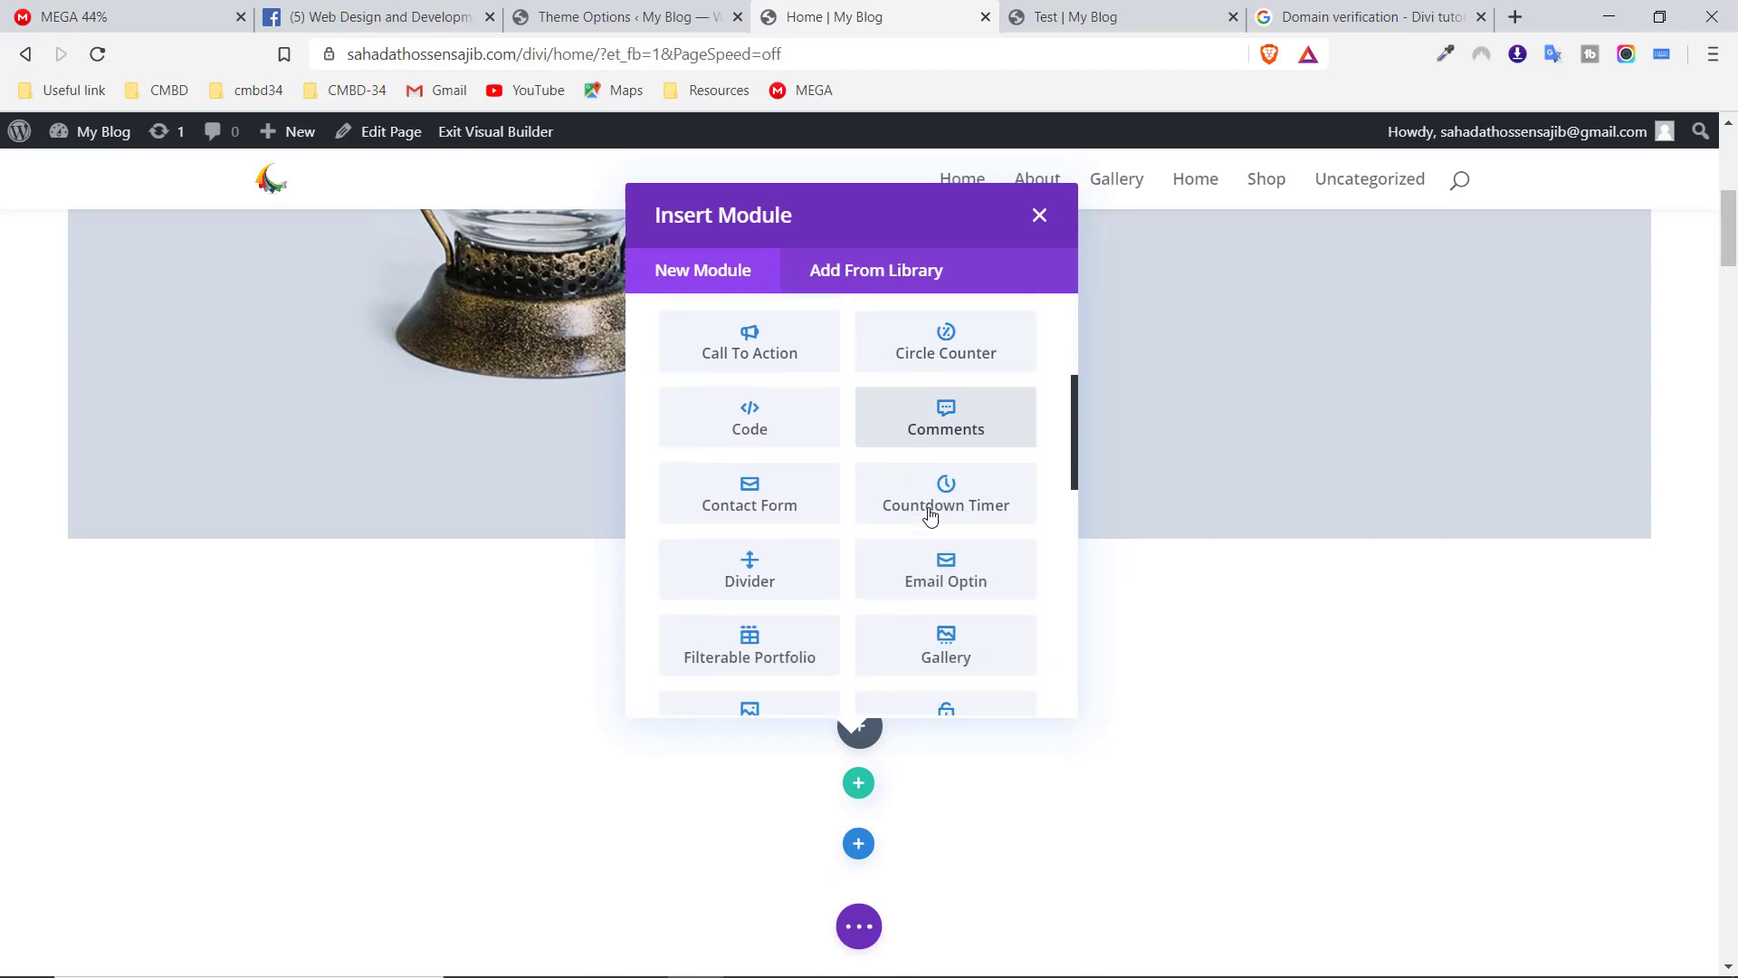
scroll(930, 514, down, 5)
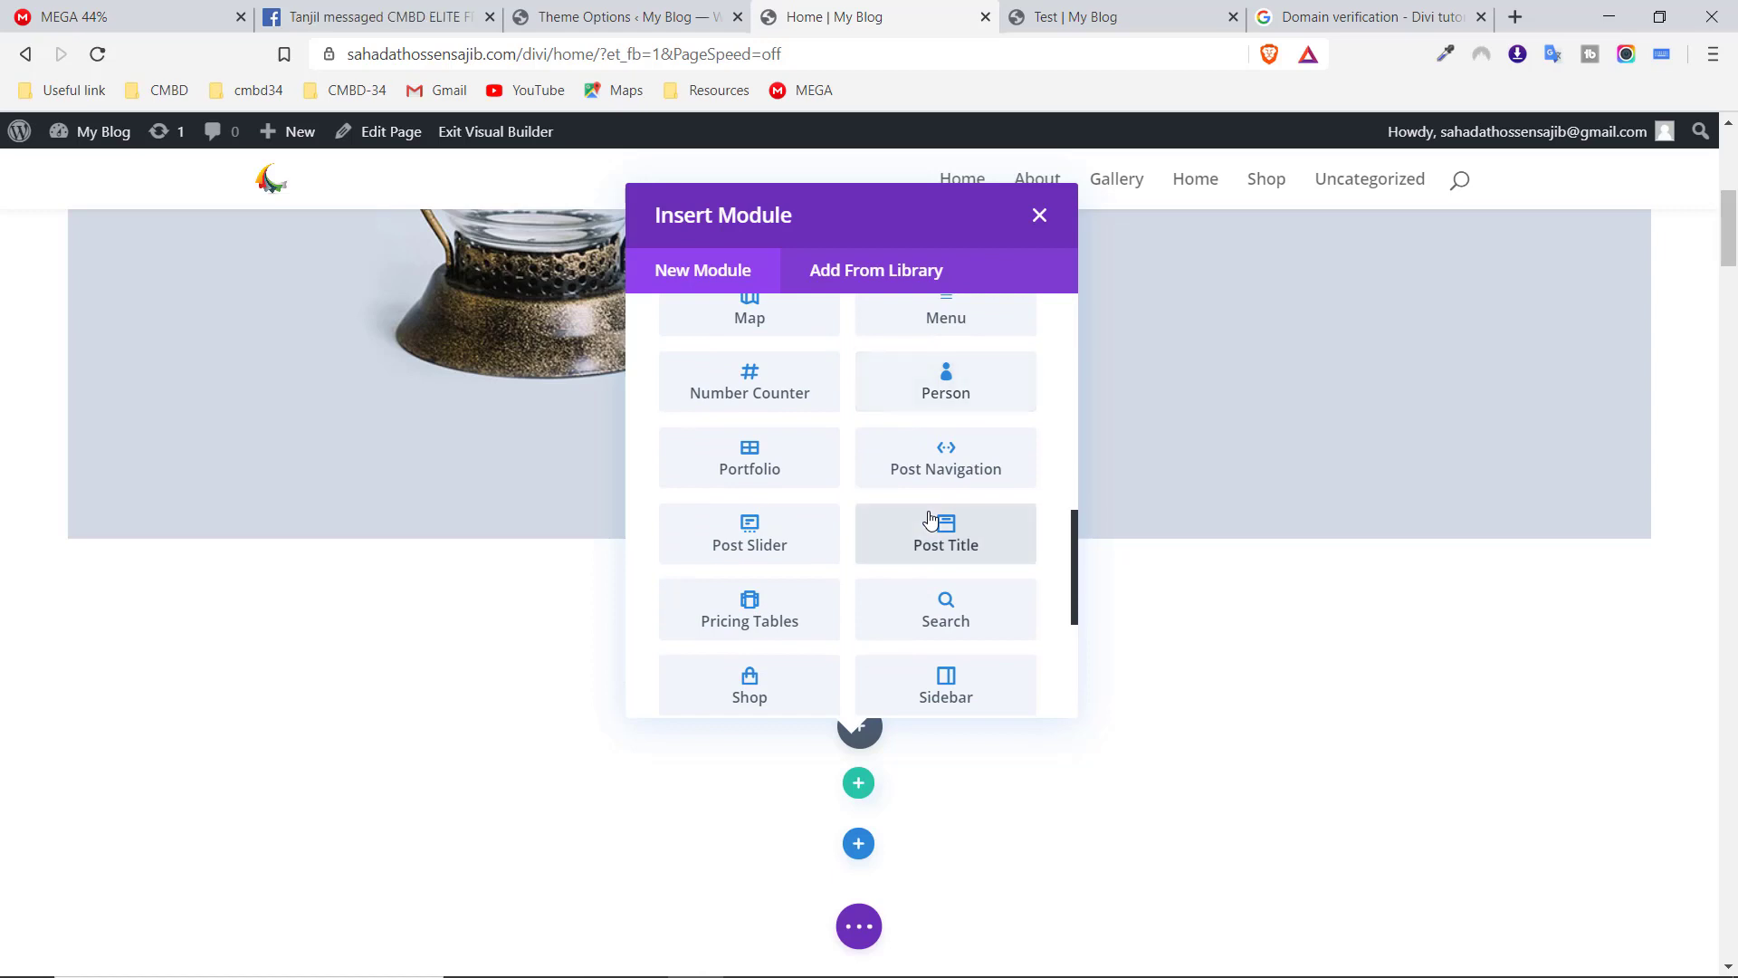
scroll(930, 517, down, 5)
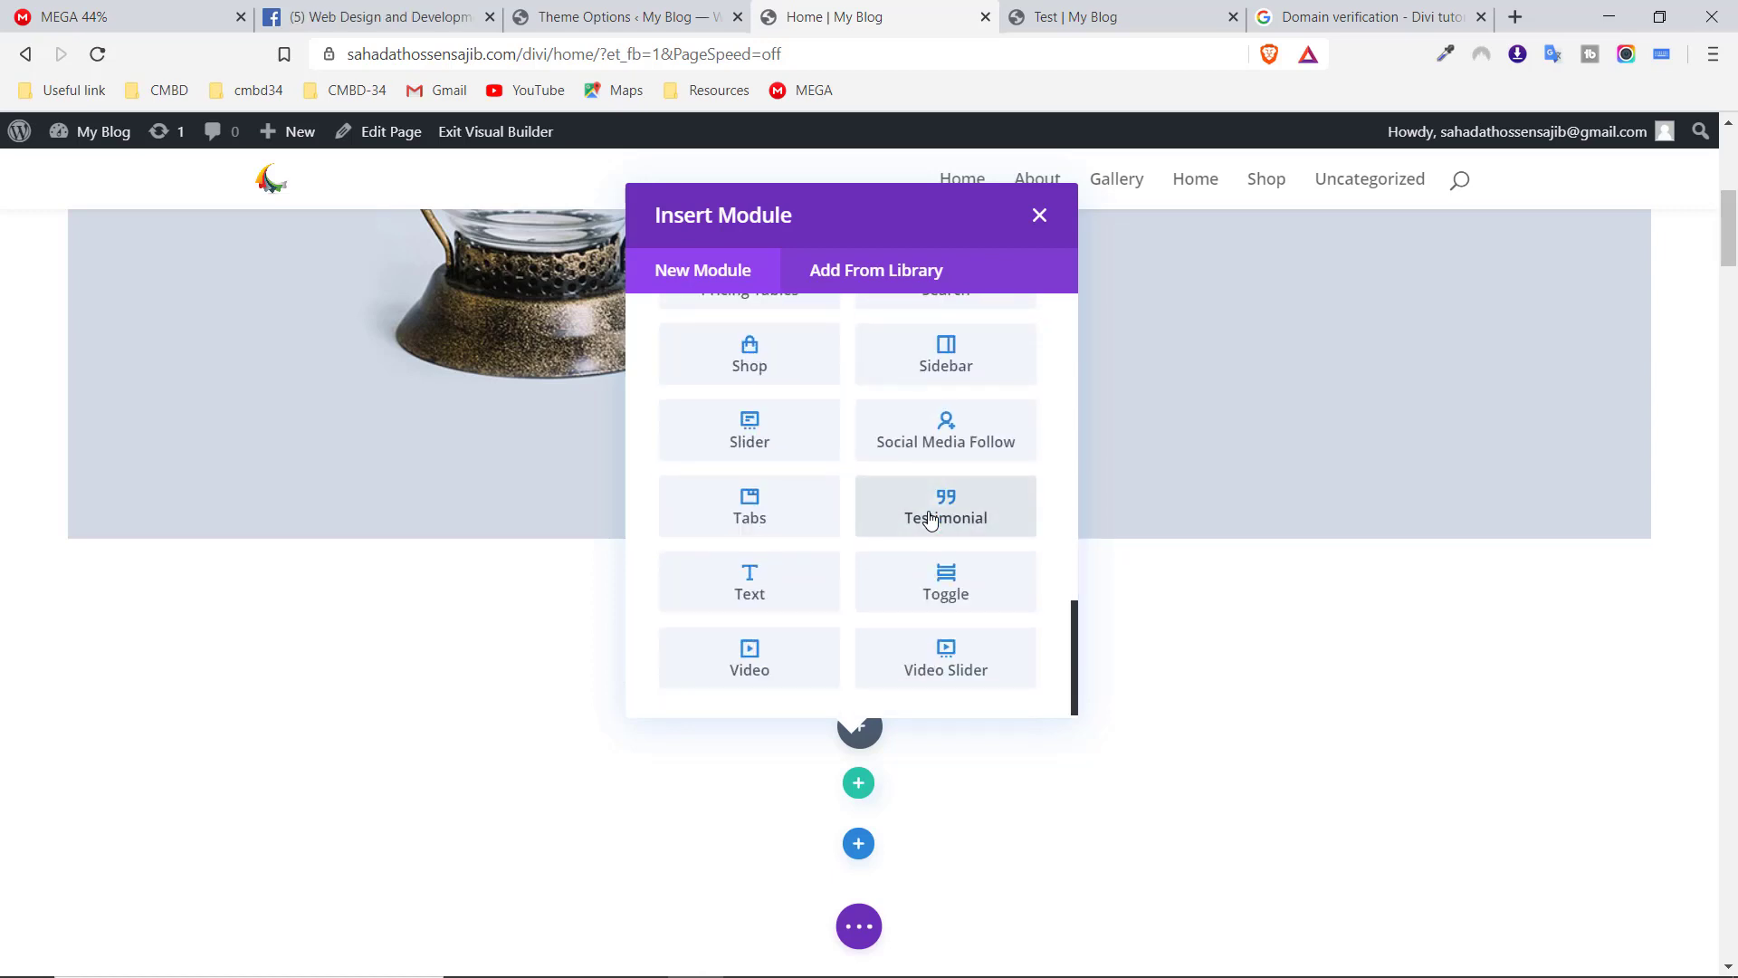
scroll(919, 556, up, 5)
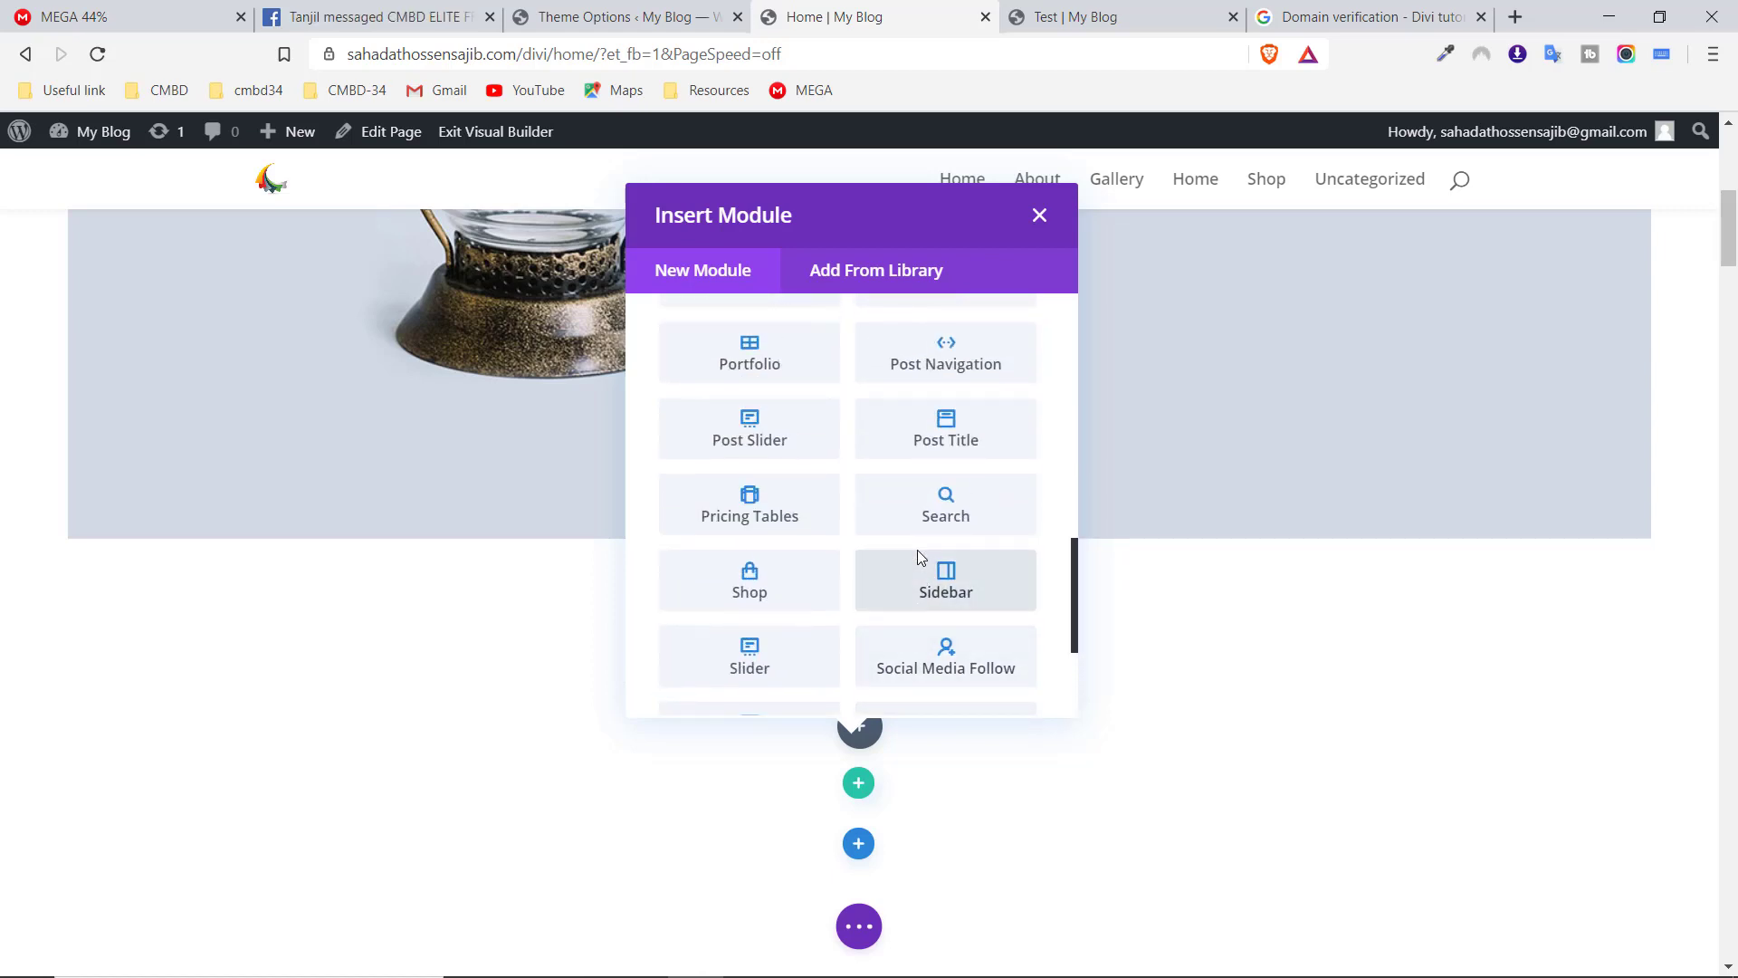
scroll(920, 555, up, 9)
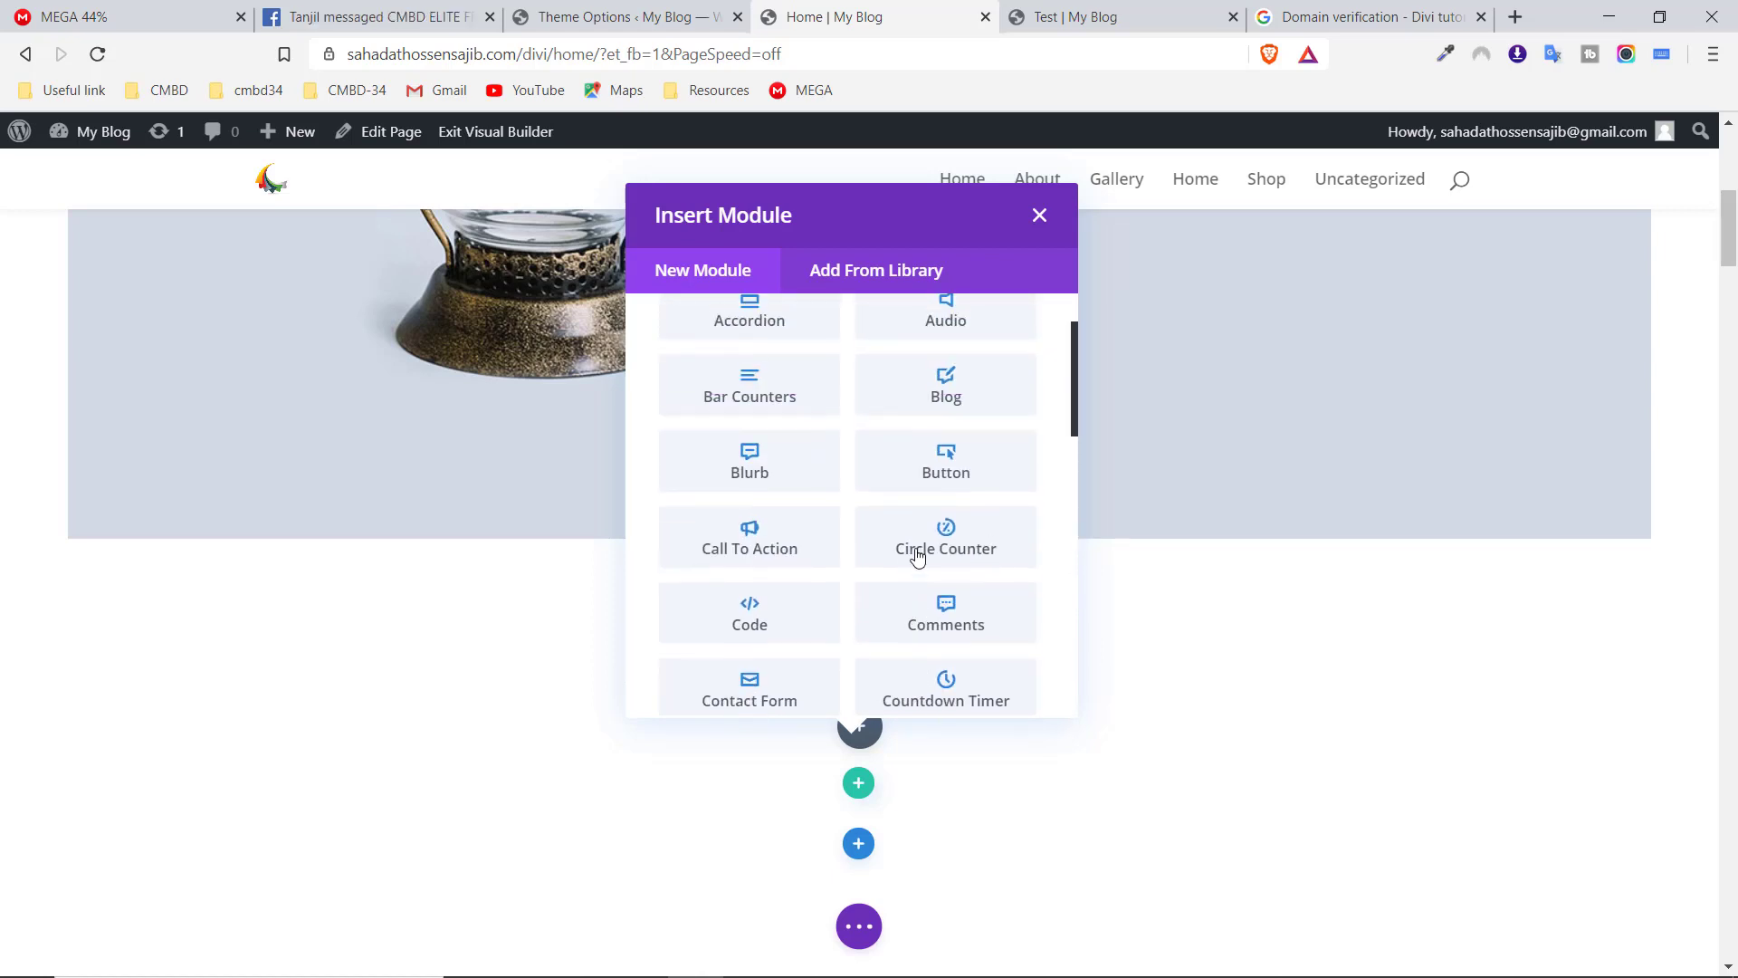
click(762, 360)
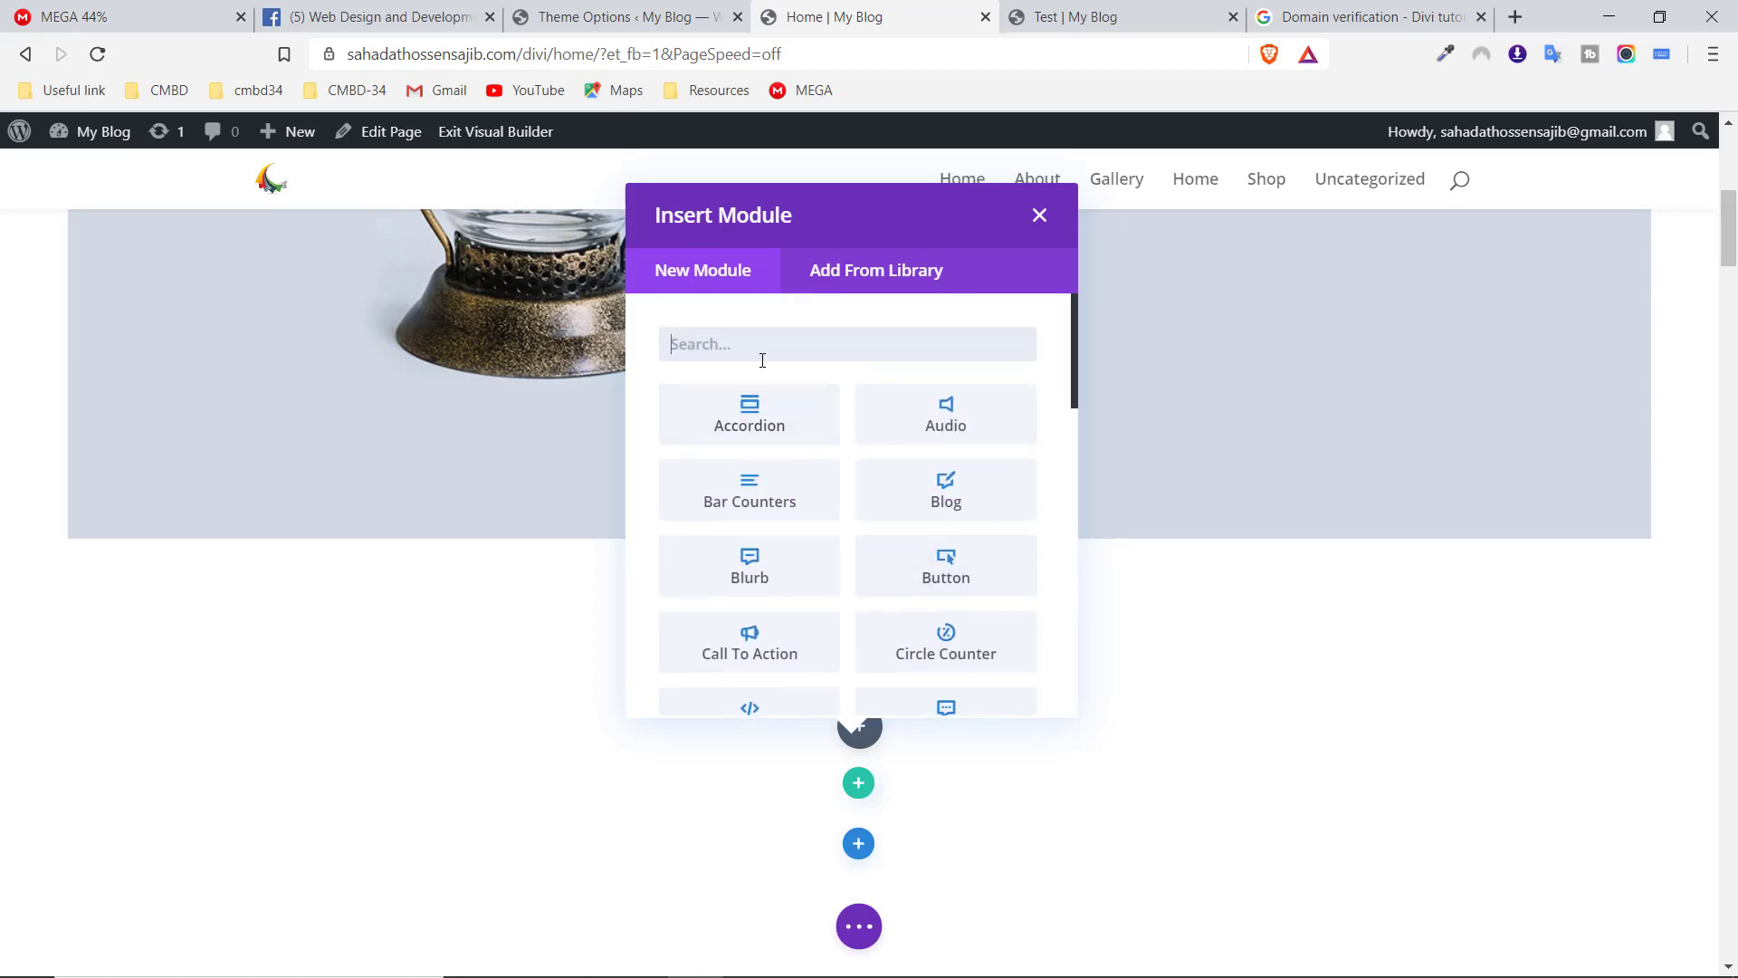
text(ma)
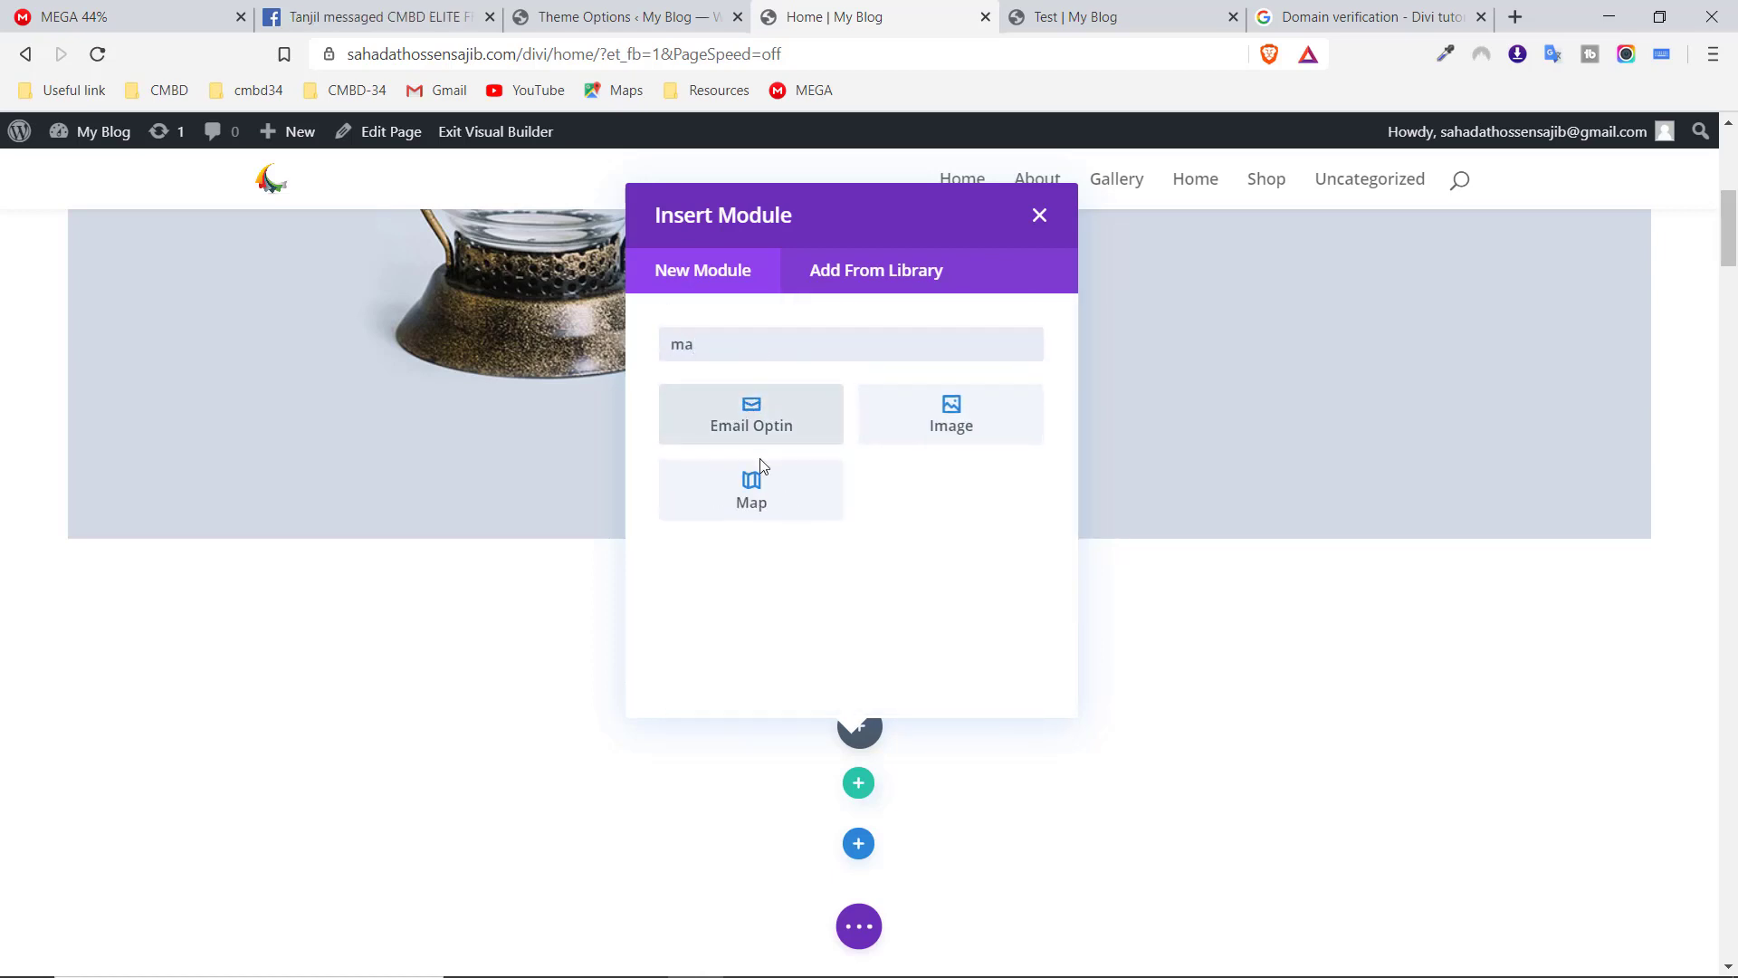
click(758, 502)
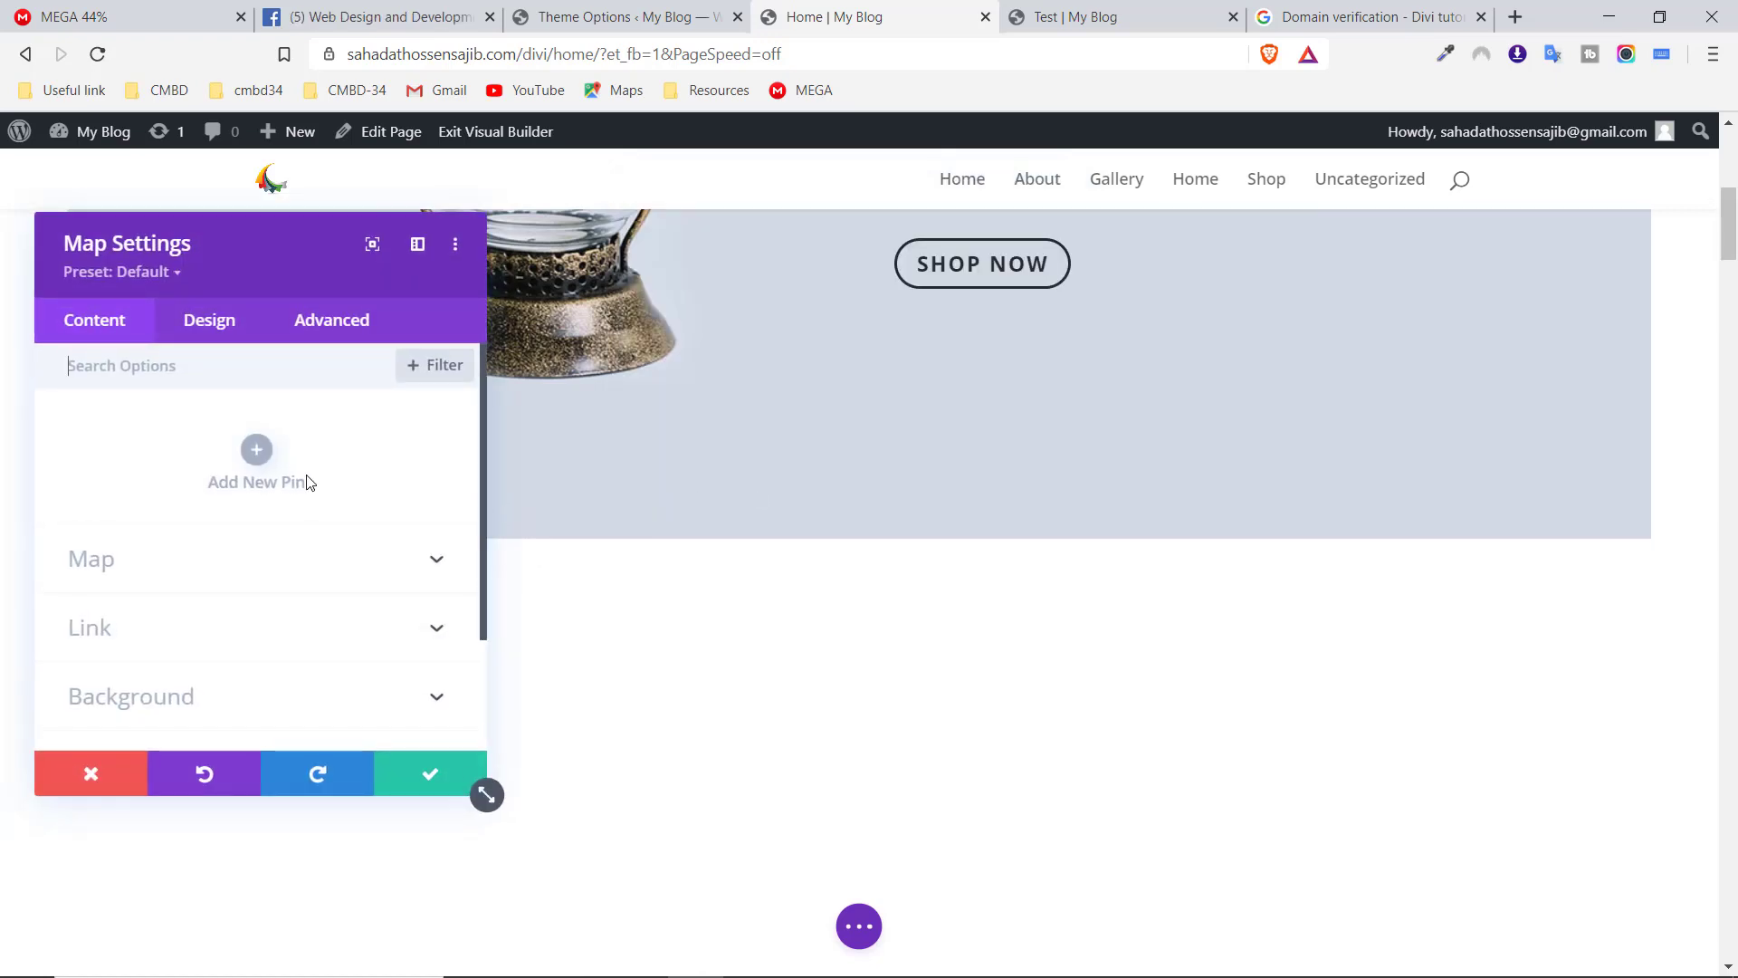
Set the Map Center Address to "rajshahi" in the Map module's settings and find that location
click(411, 569)
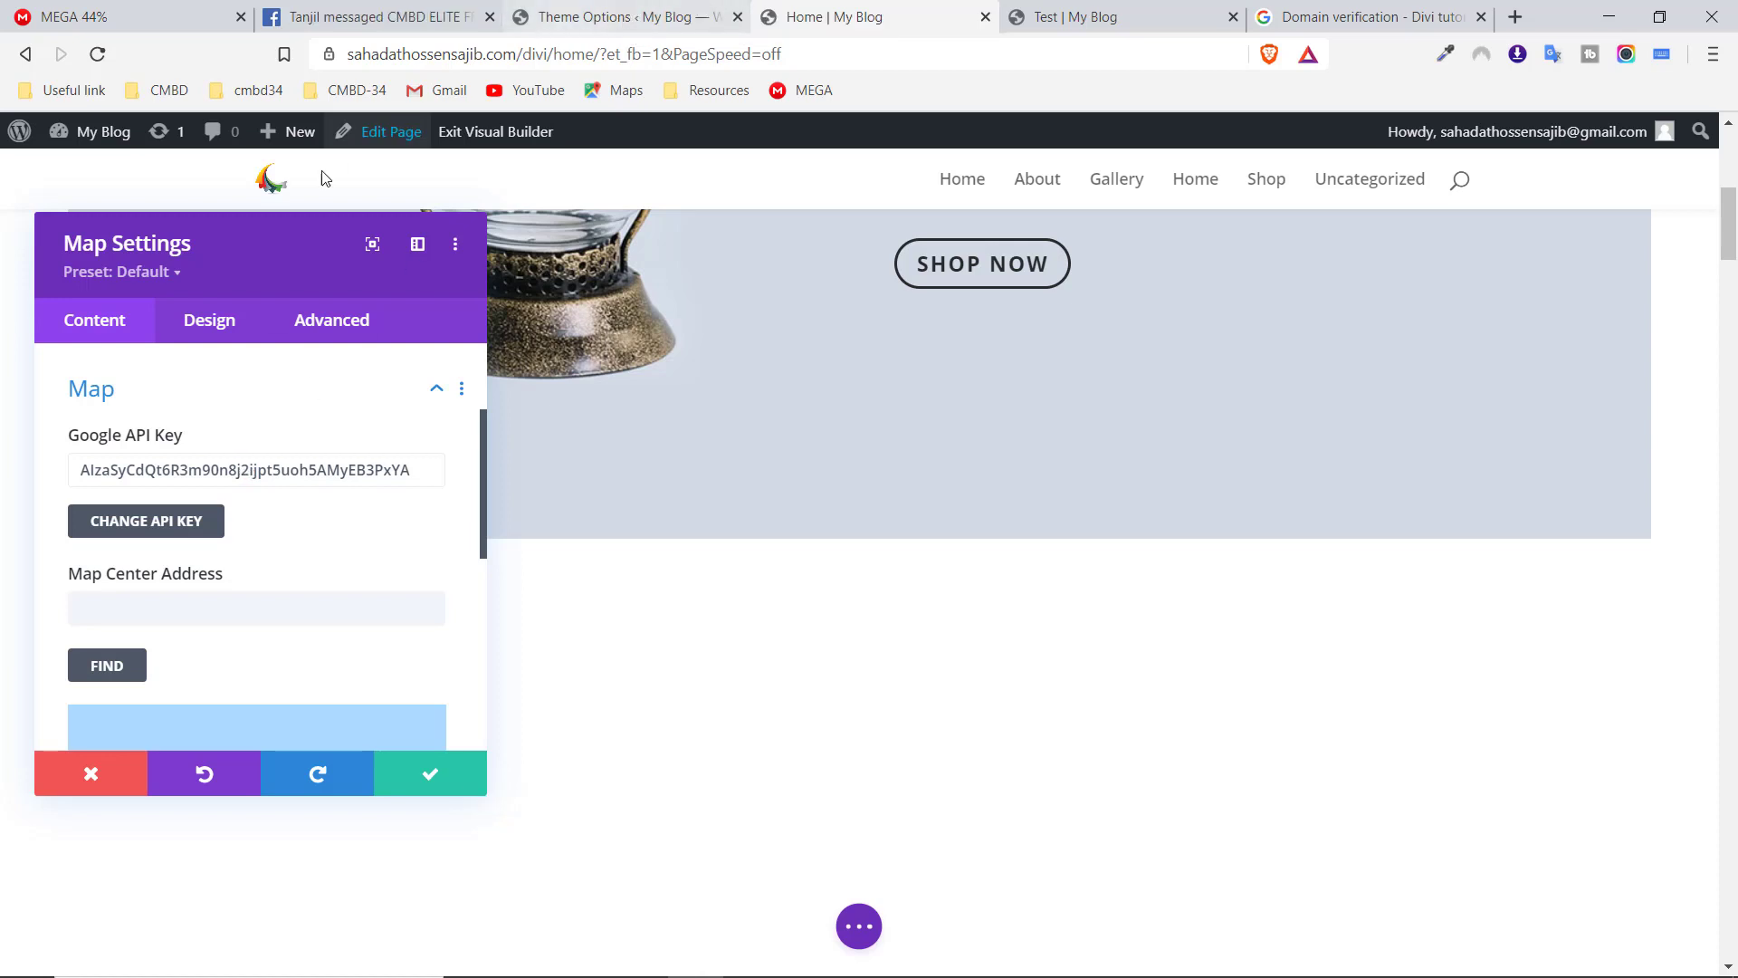
scroll(230, 543, down, 1)
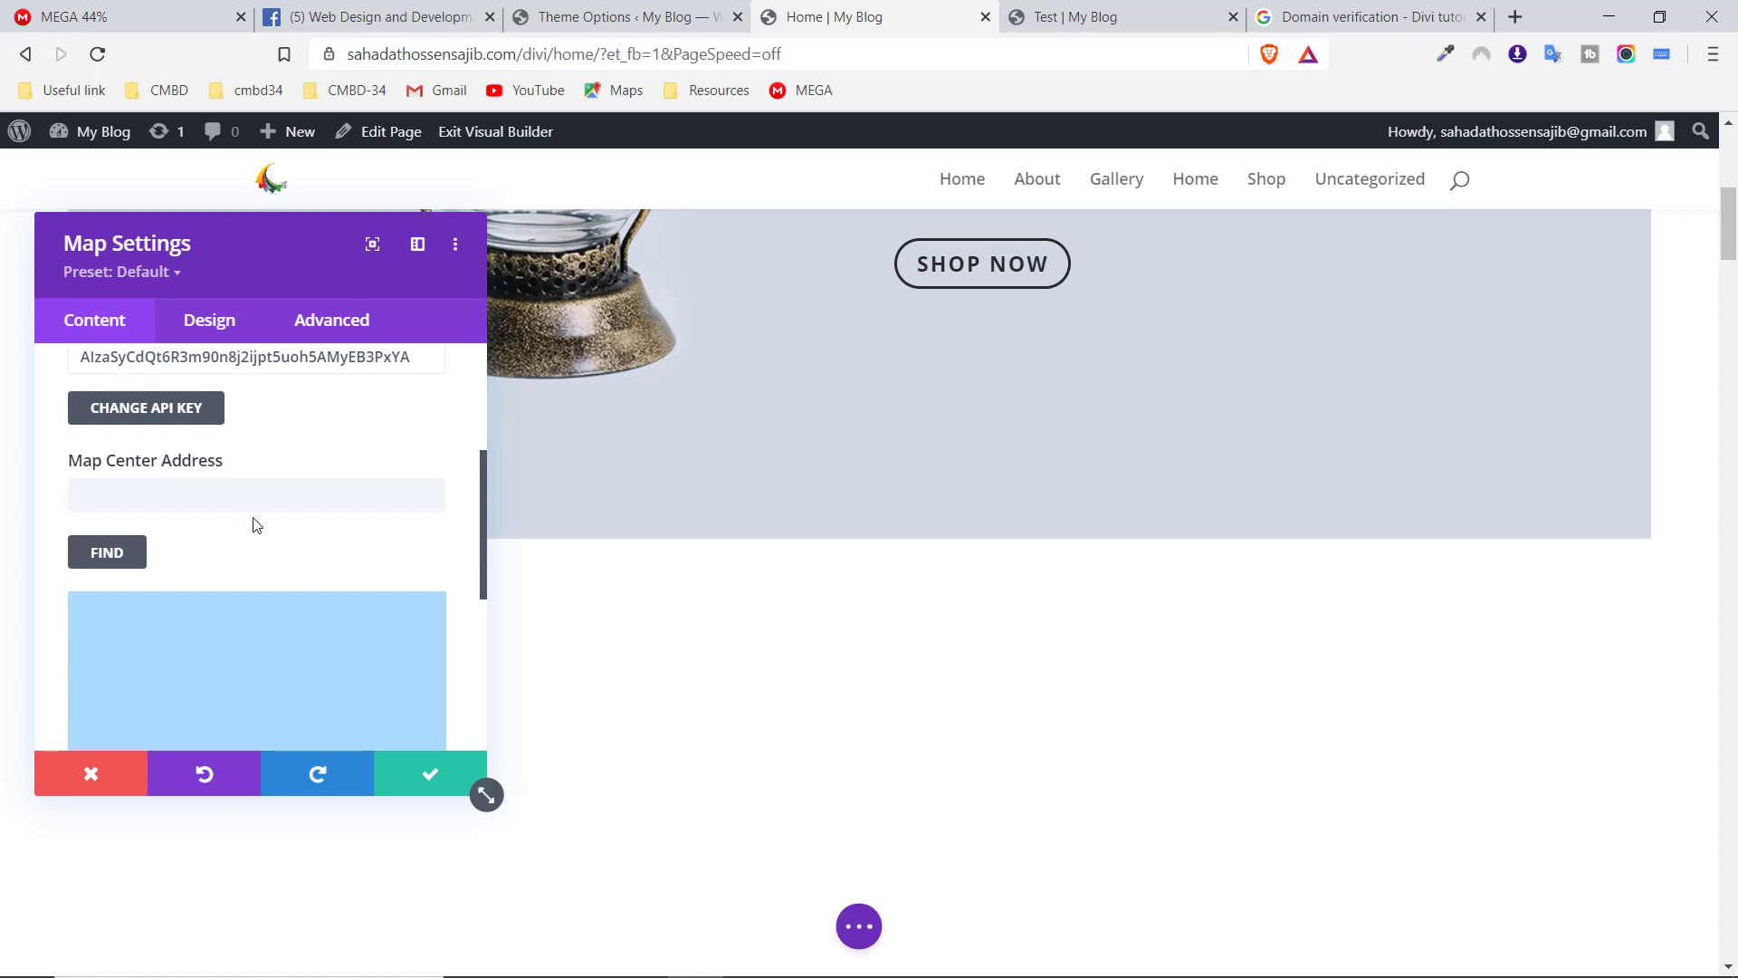
click(203, 488)
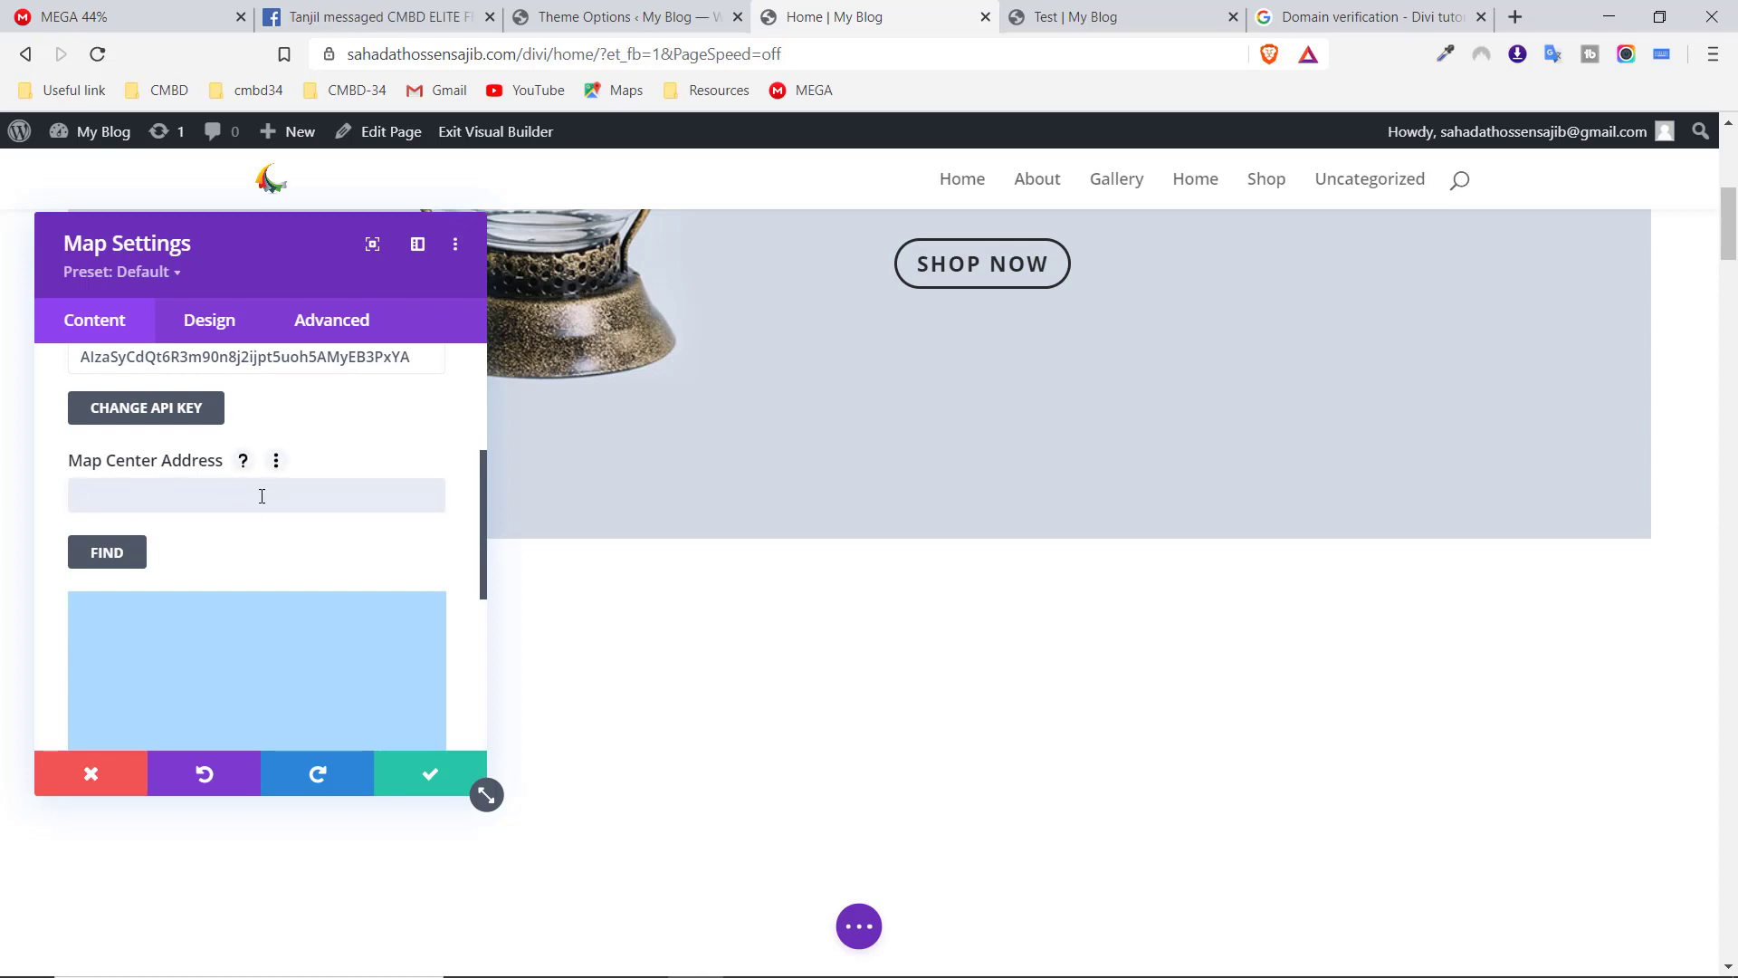
text(rajshahi)
click(121, 572)
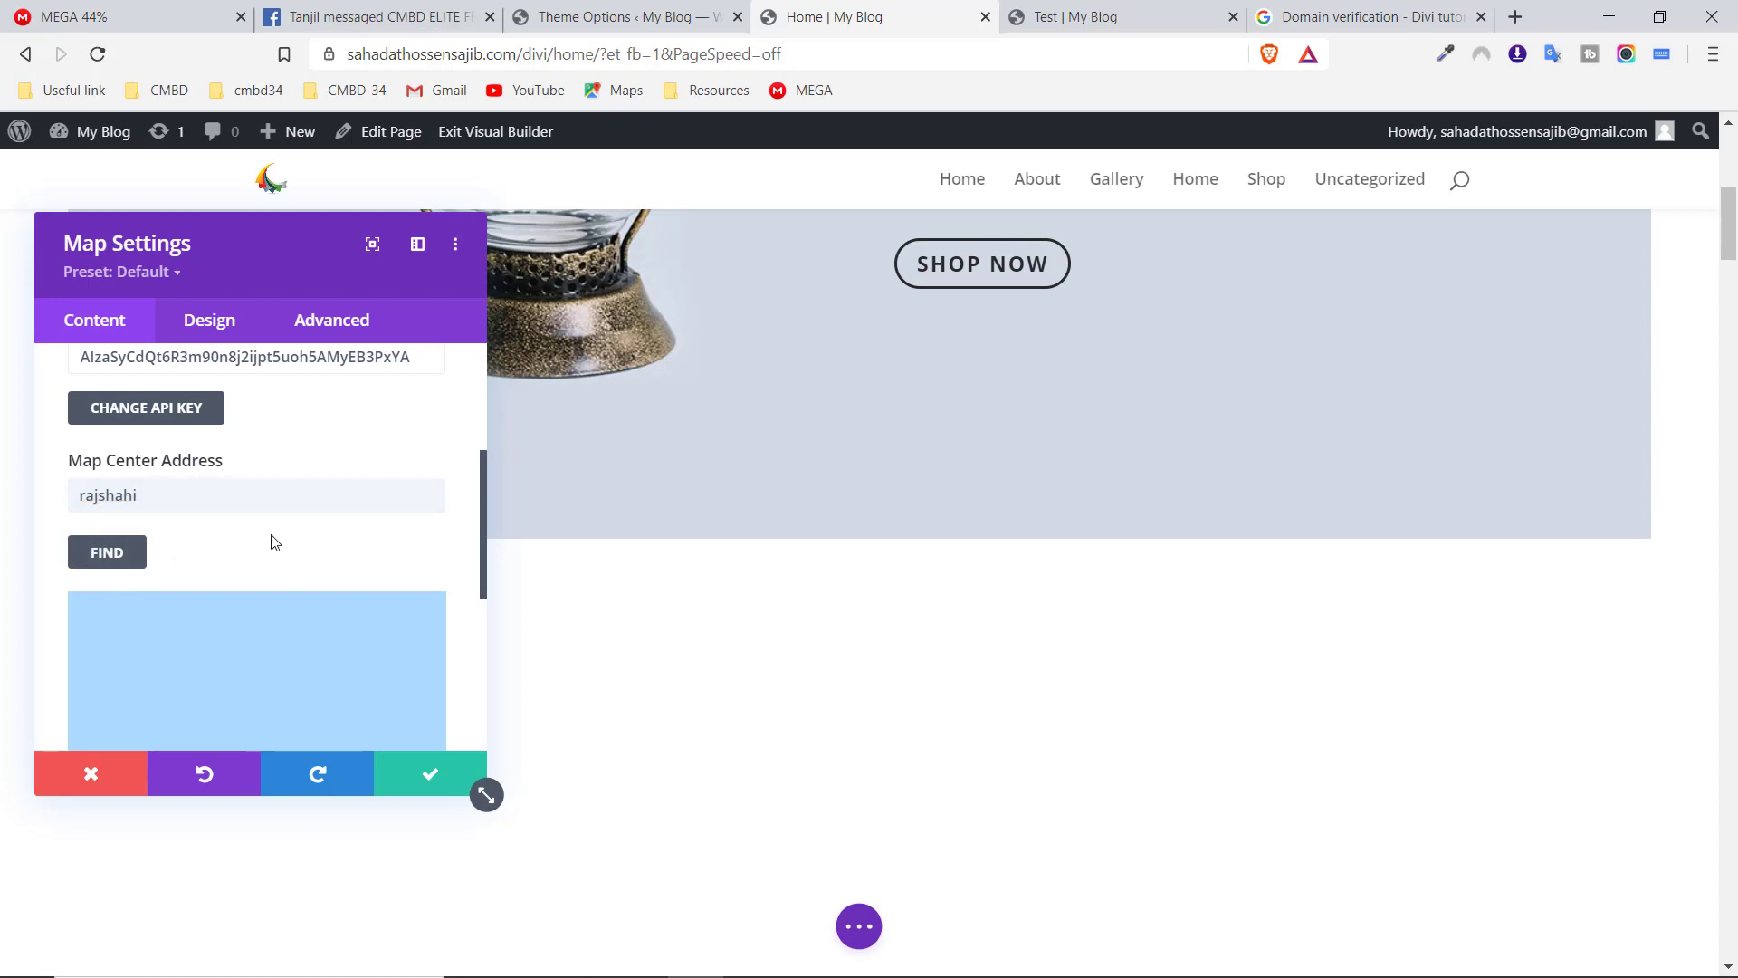
Check the map preview in the Map module's settings, save the module and inspect the map area on the page
scroll(273, 534, down, 1)
scroll(274, 536, down, 1)
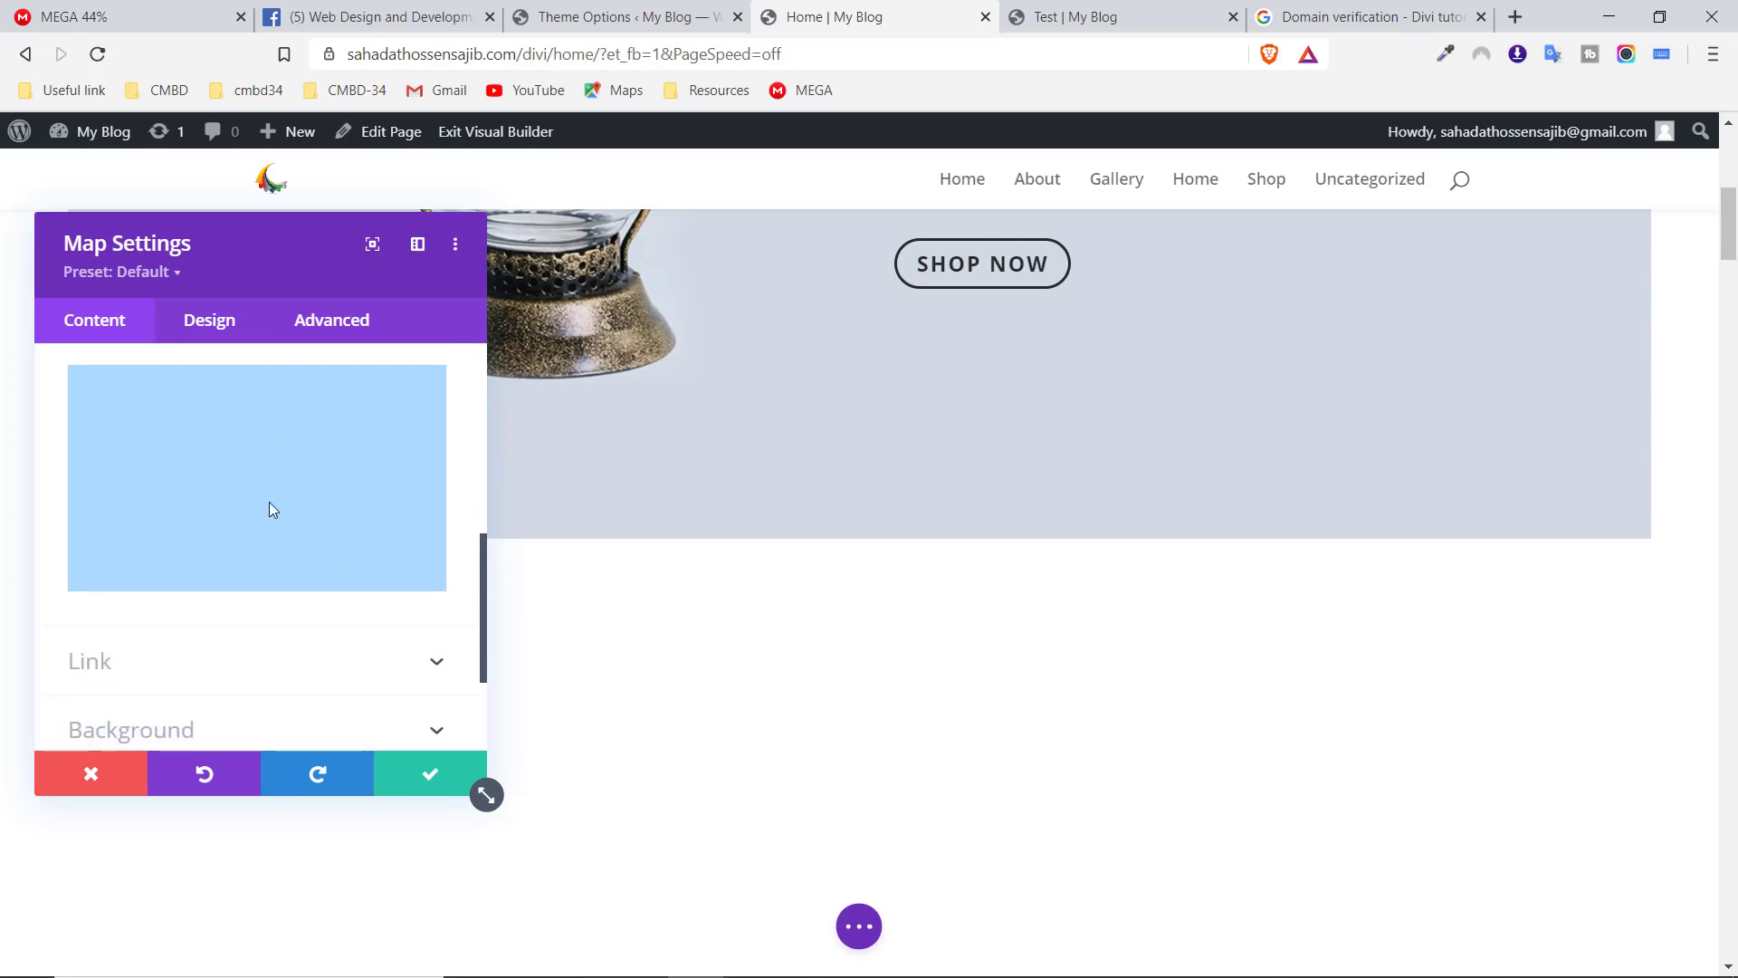
scroll(275, 512, up, 2)
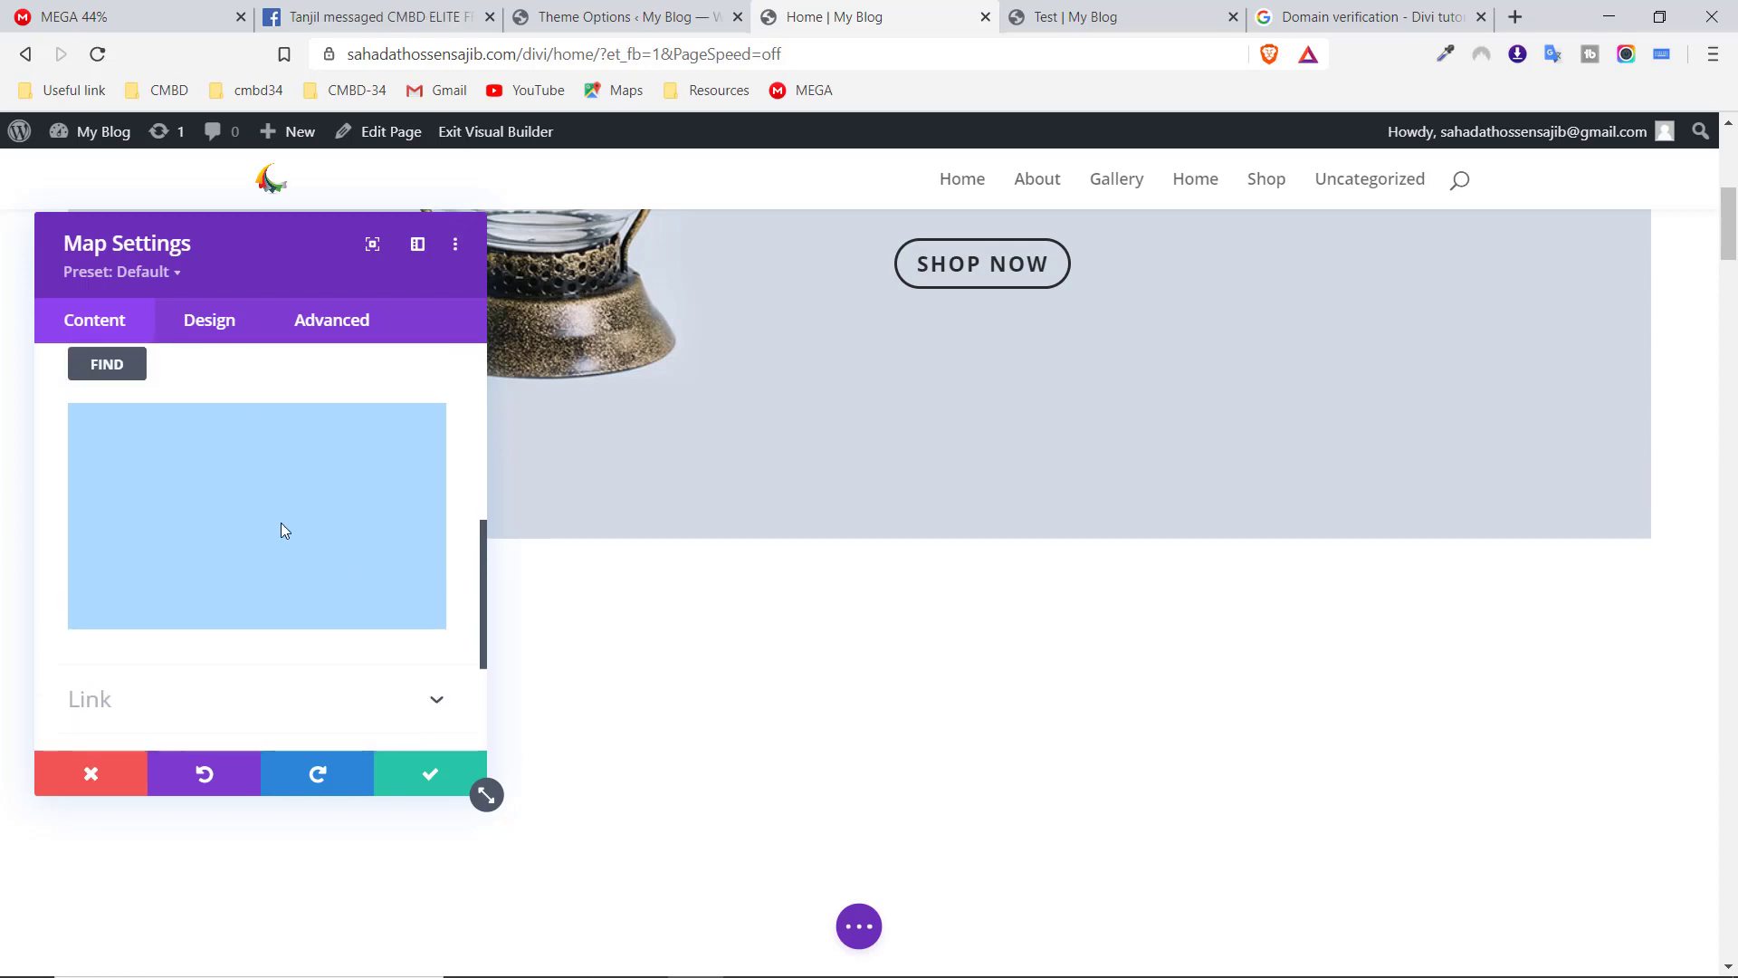
scroll(285, 534, up, 2)
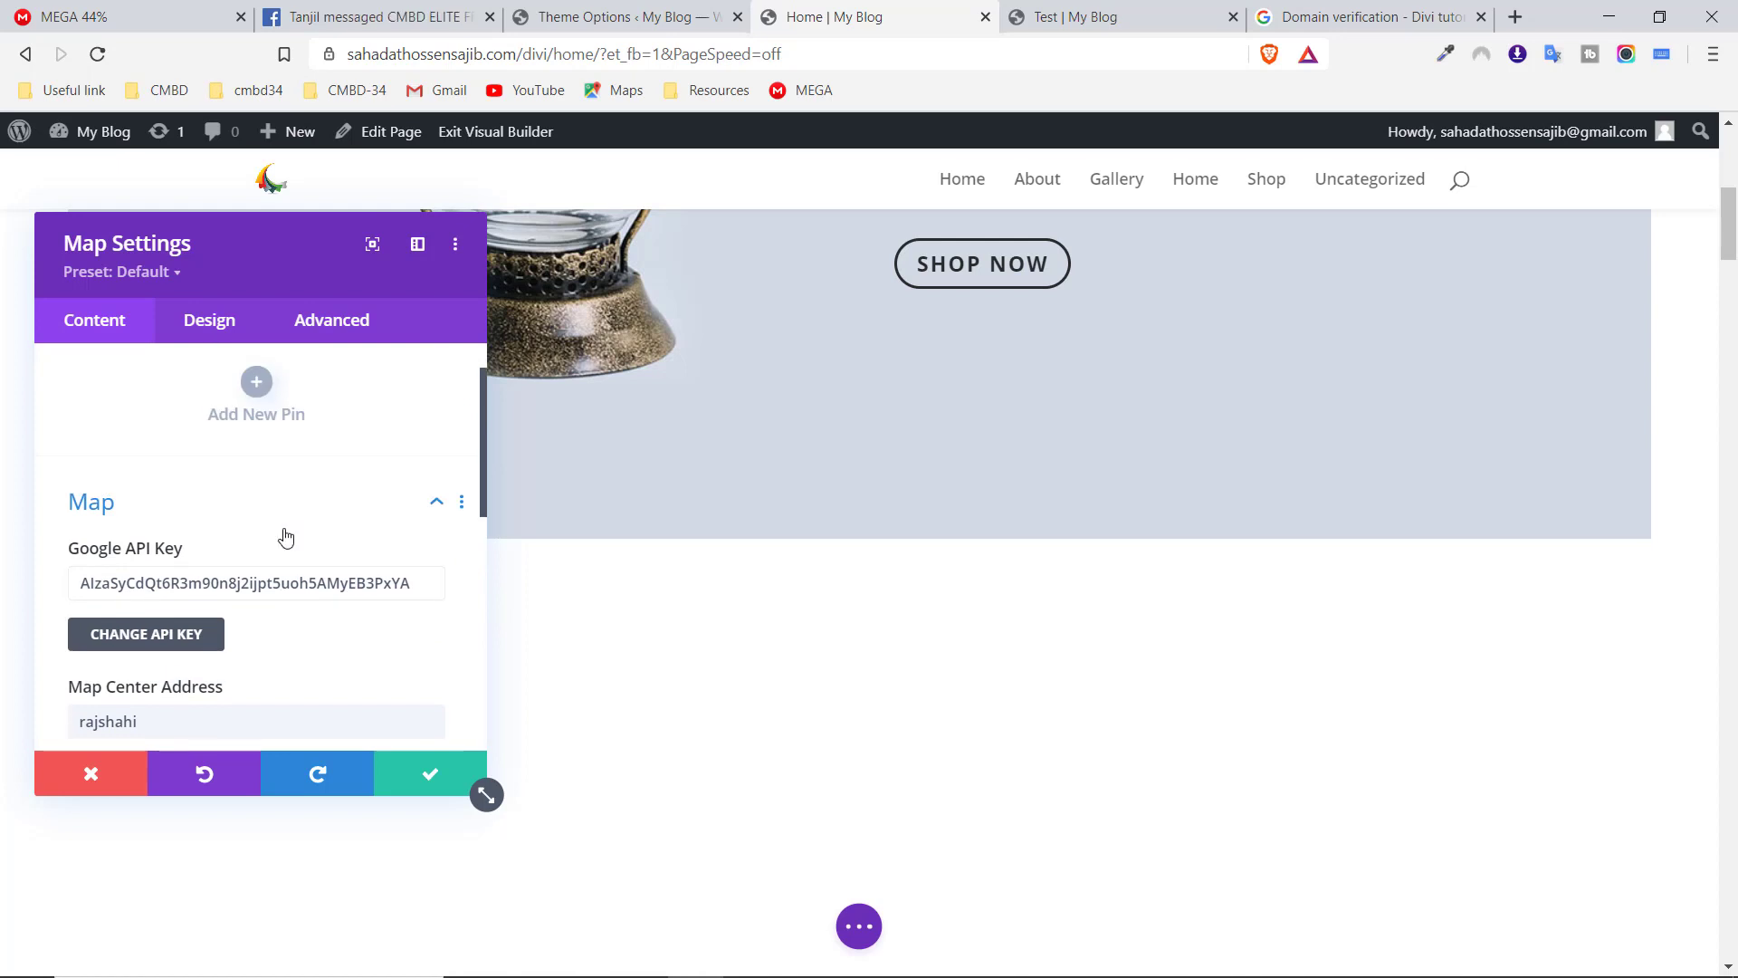
scroll(272, 507, down, 6)
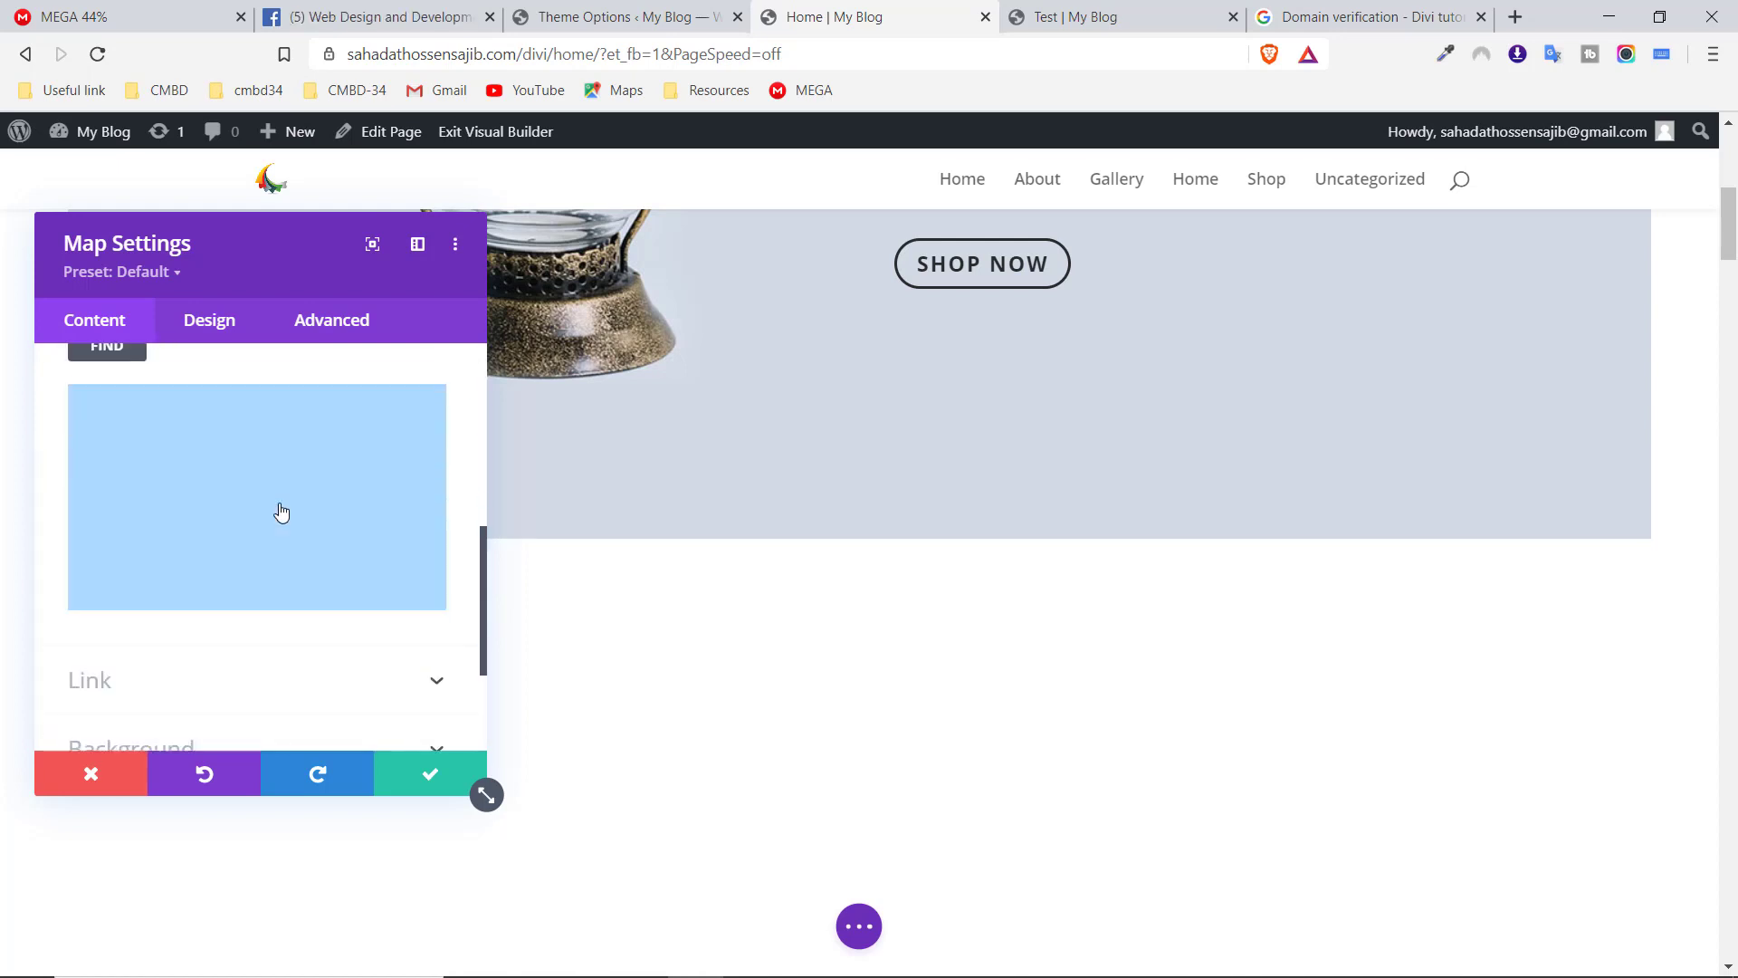
click(401, 777)
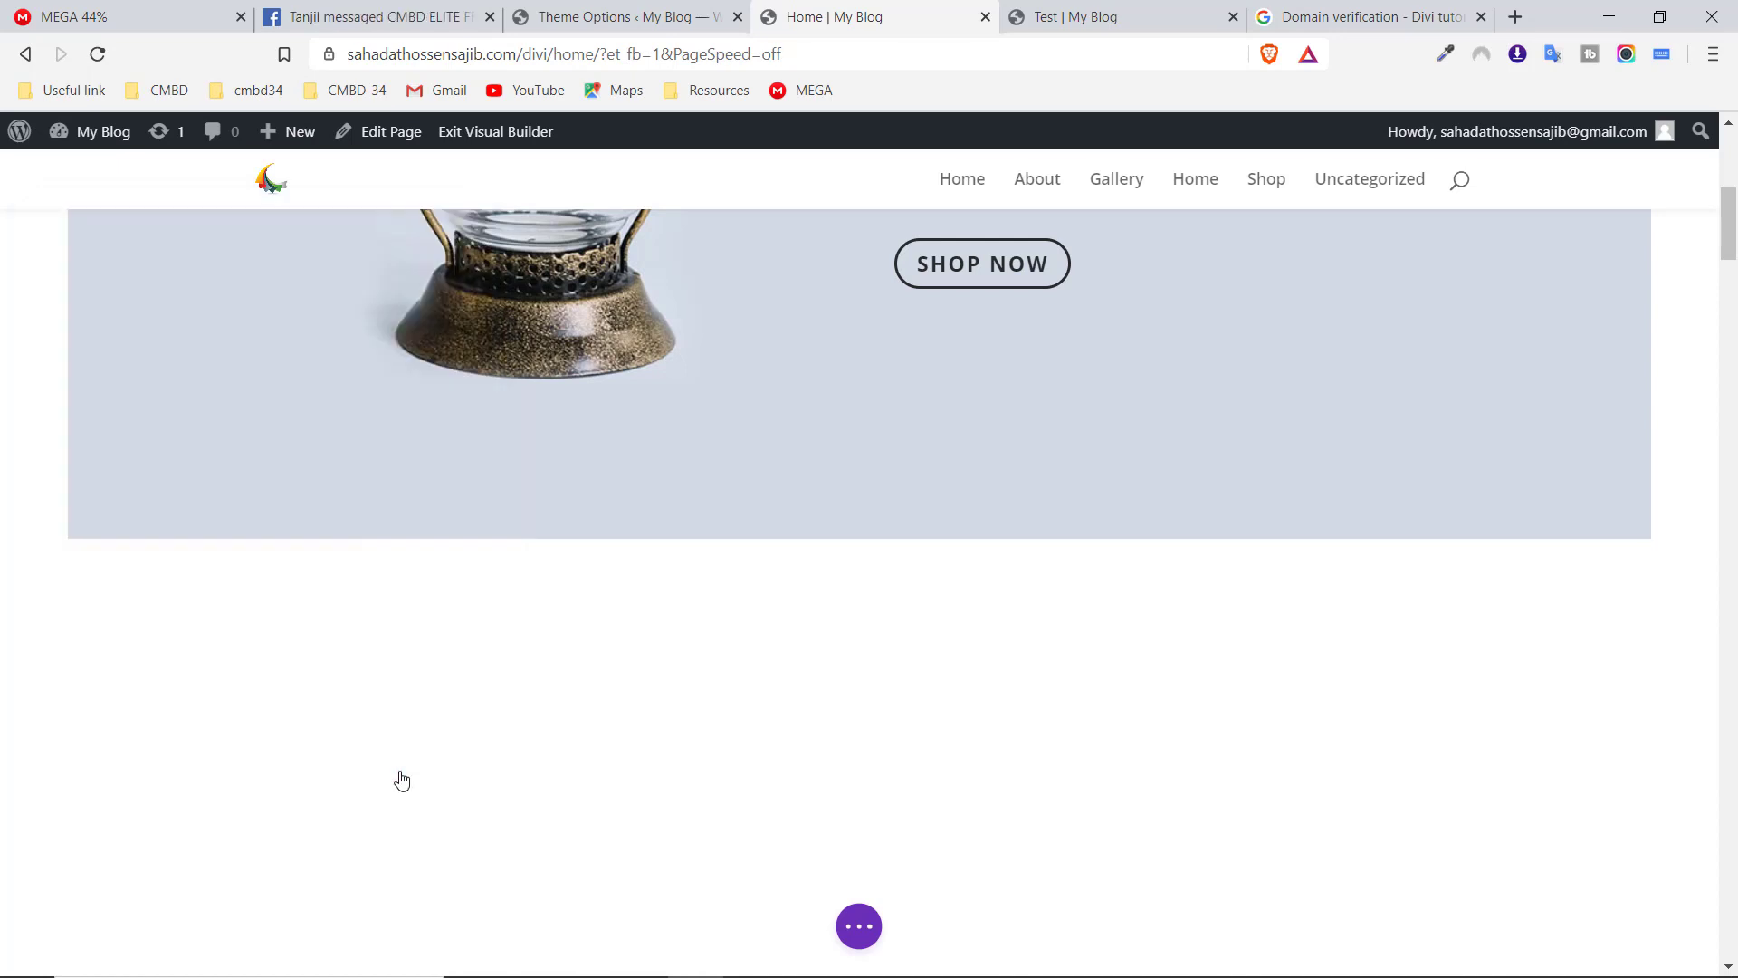
scroll(1612, 544, down, 4)
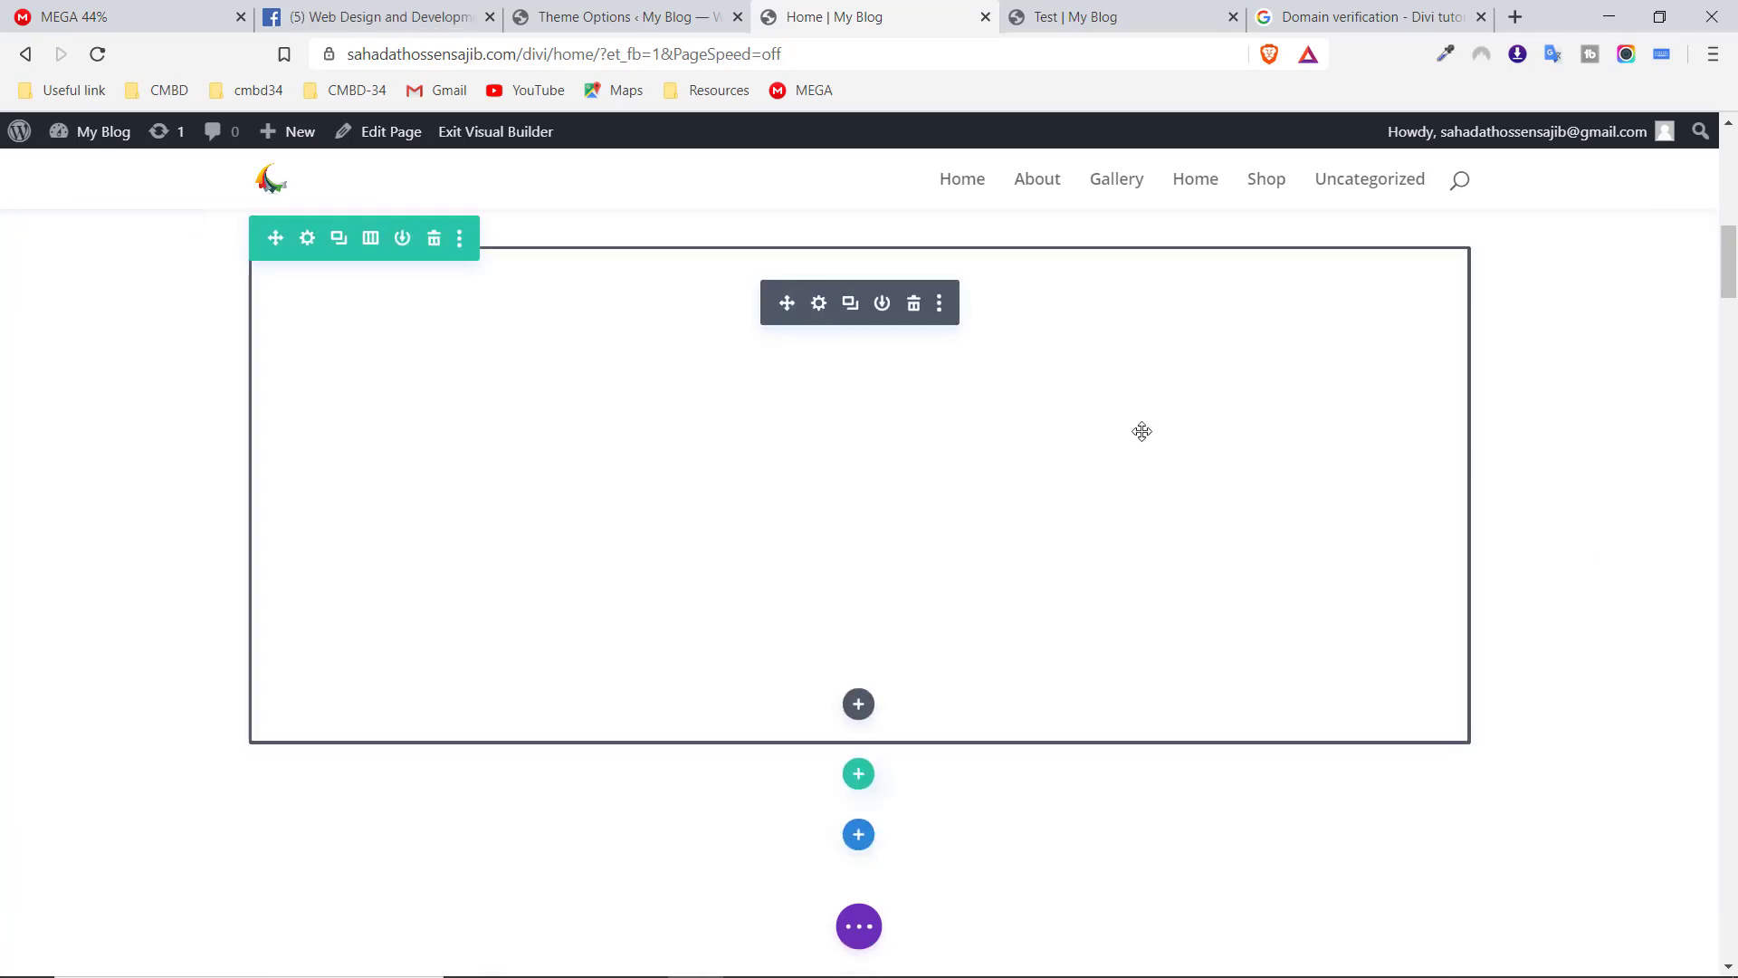
scroll(1623, 550, up, 1)
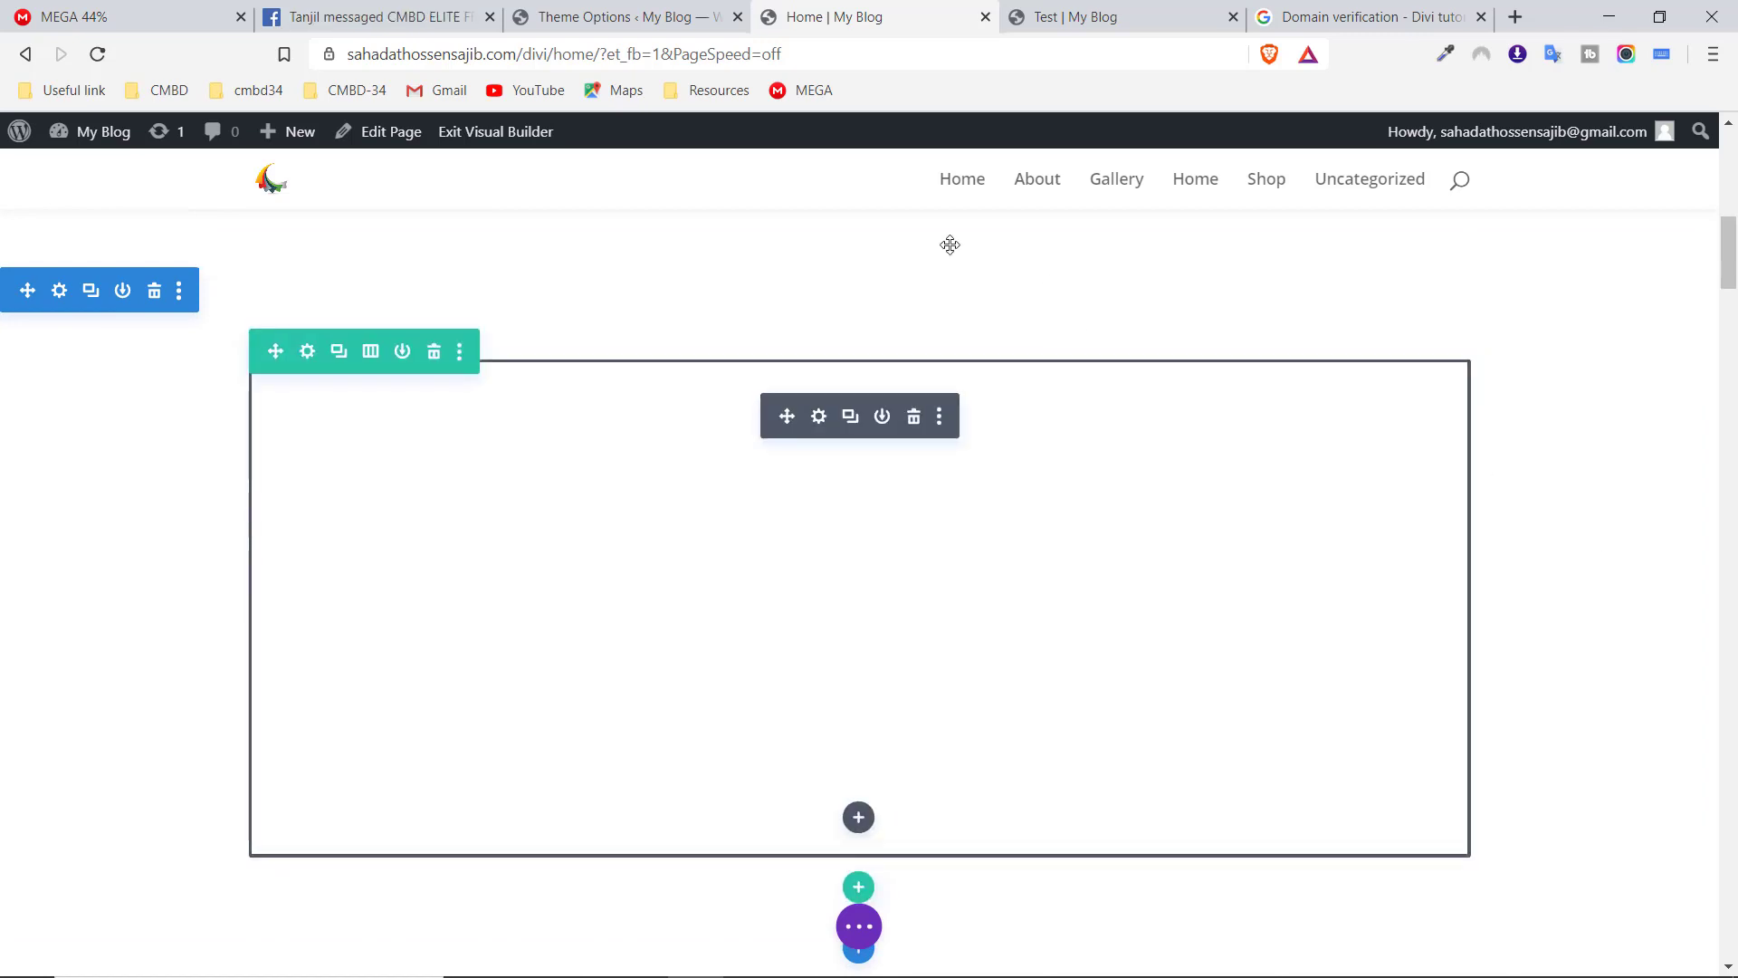
Check the Google API Key in Divi's Theme Options, and save the Home page with its Map module
click(571, 8)
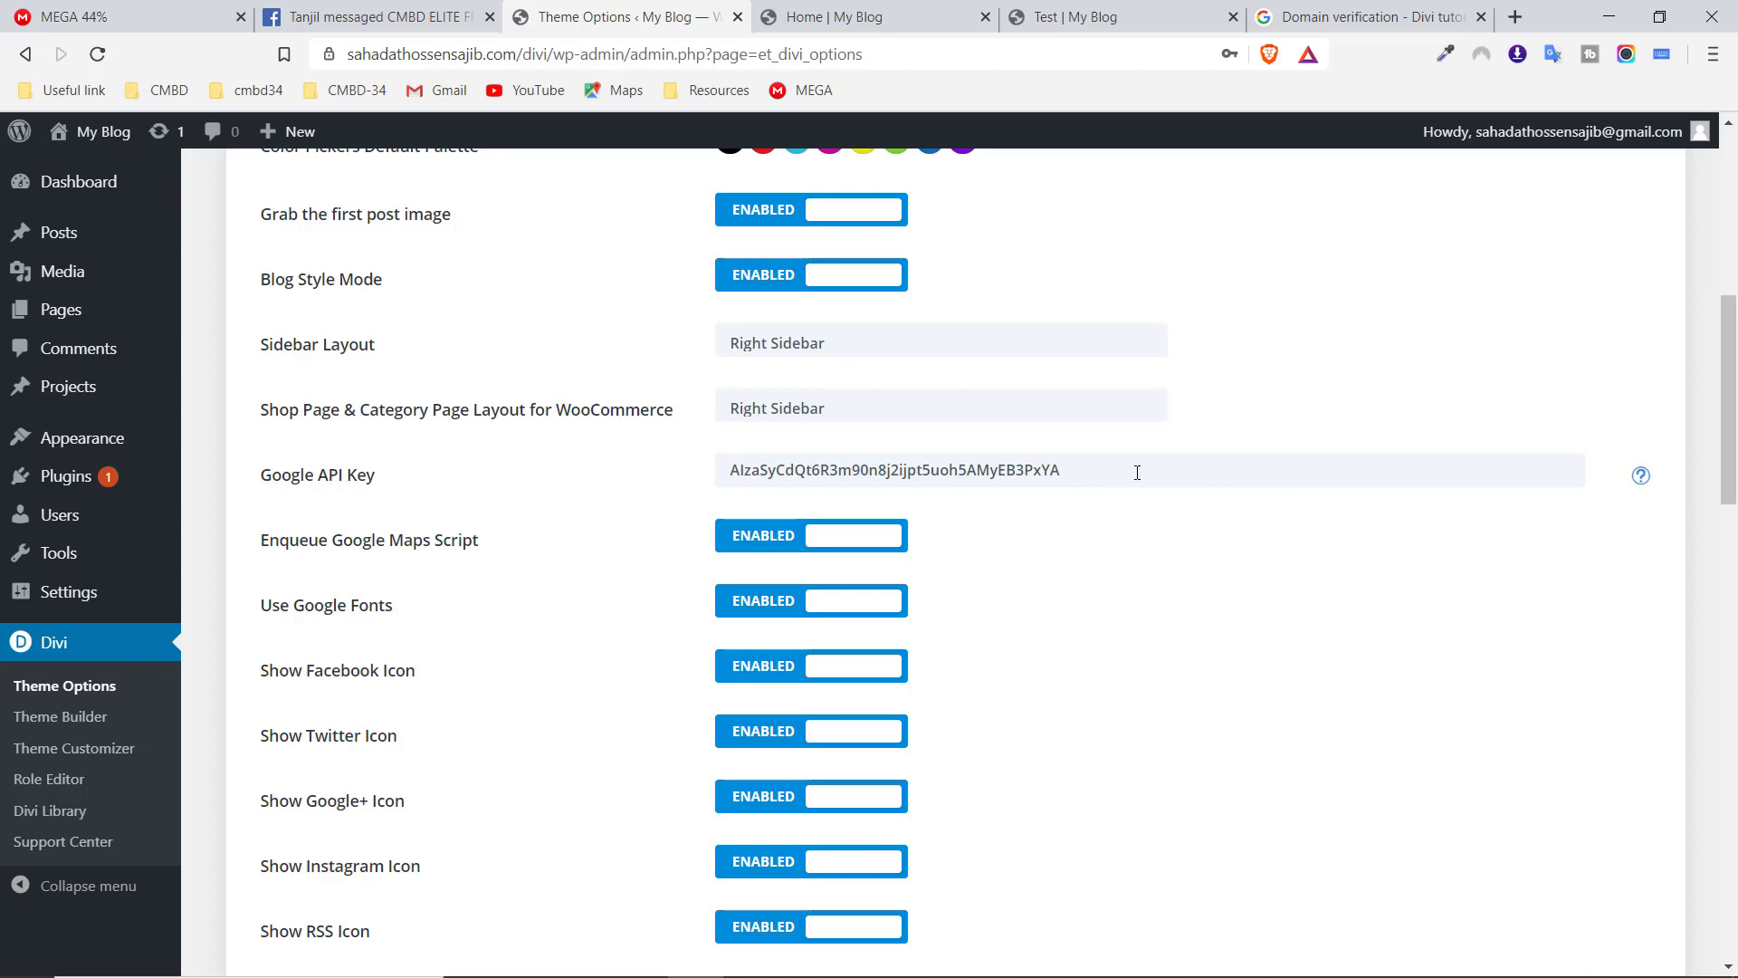
click(883, 20)
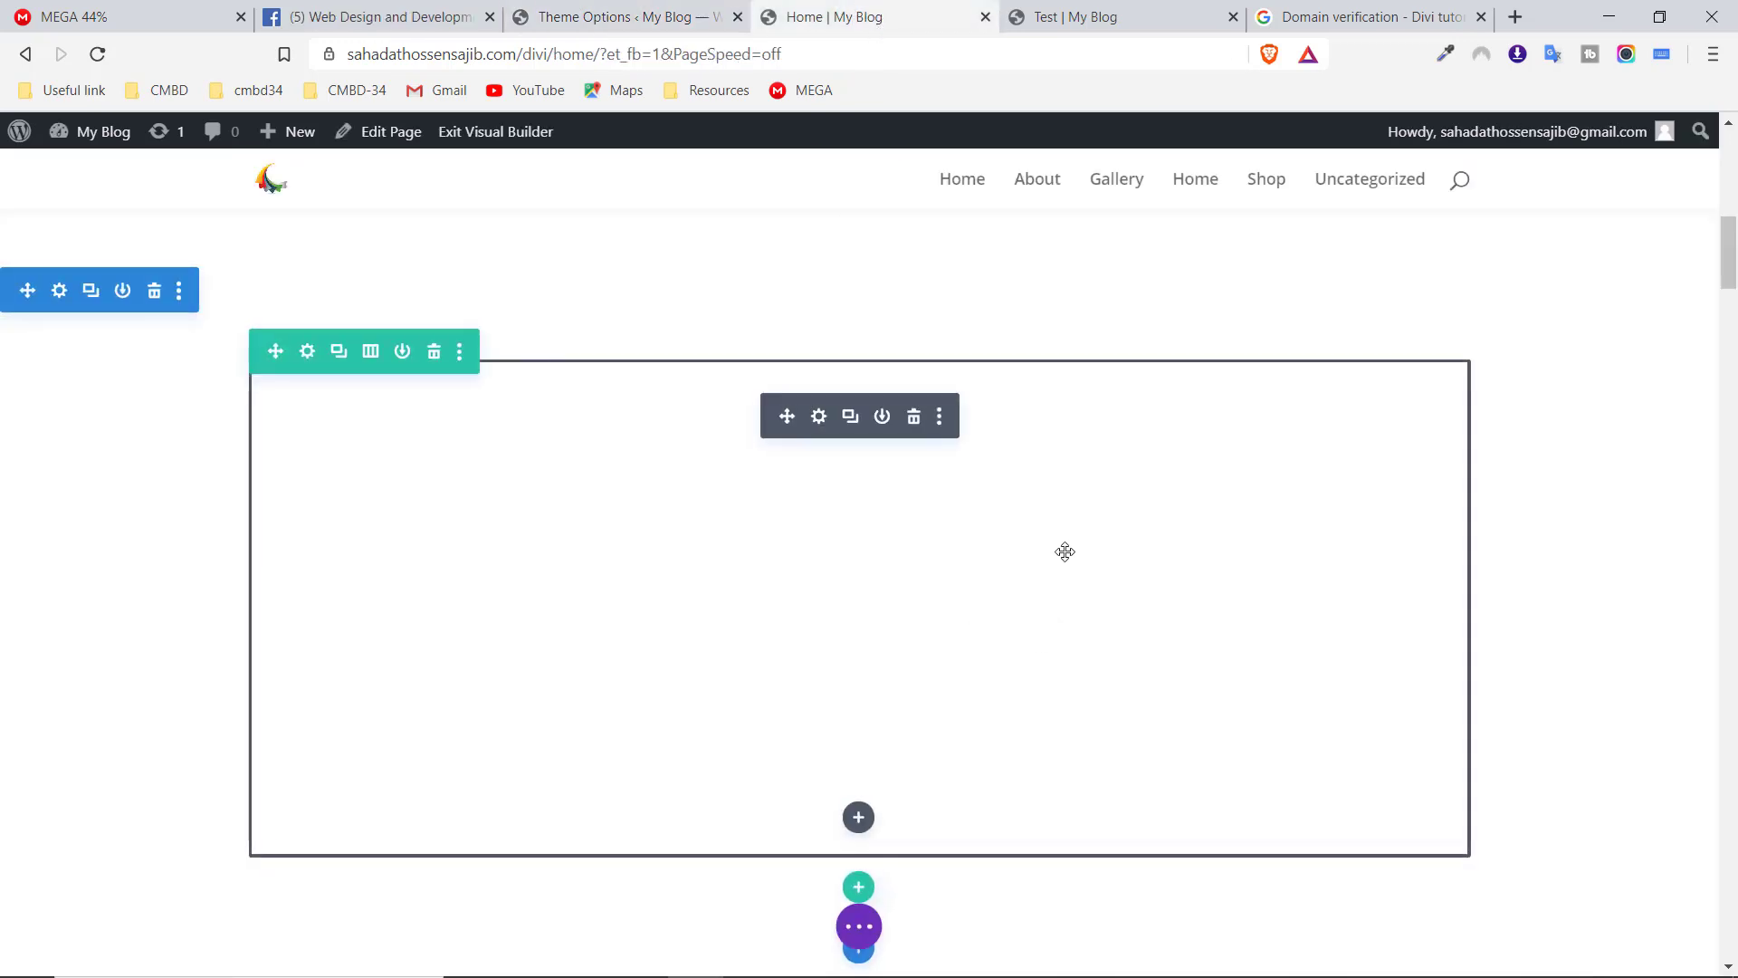
click(858, 926)
click(1656, 928)
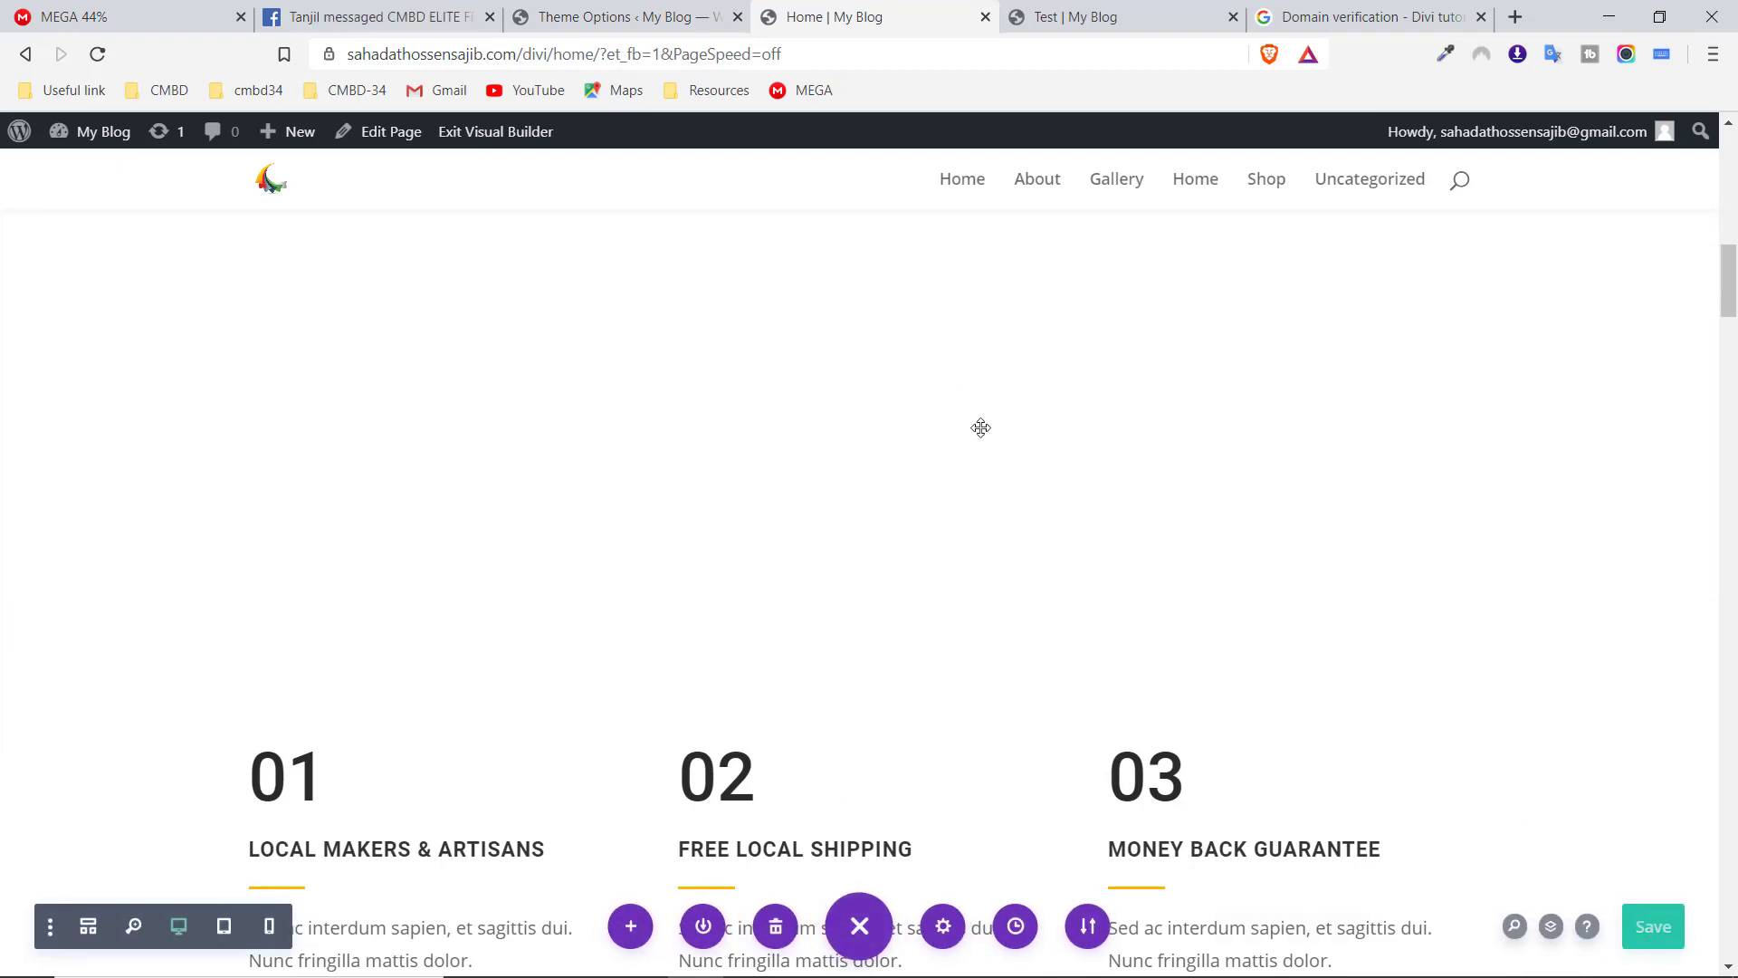
scroll(1030, 512, up, 3)
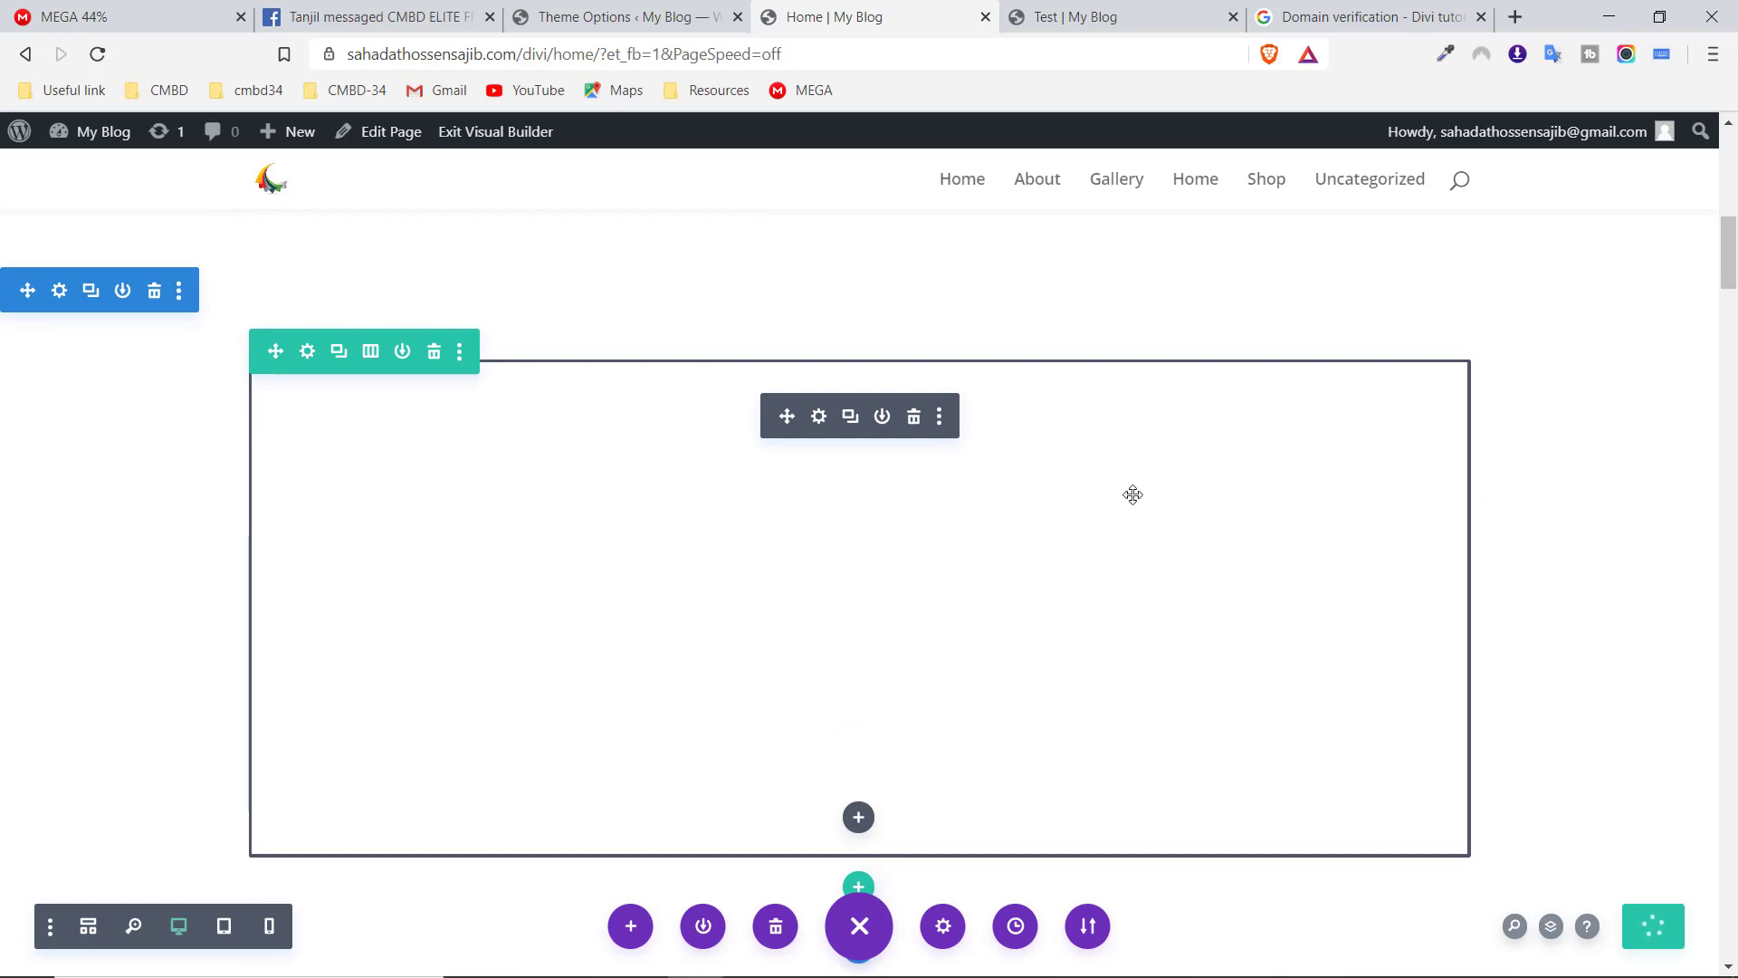
scroll(1133, 494, down, 1)
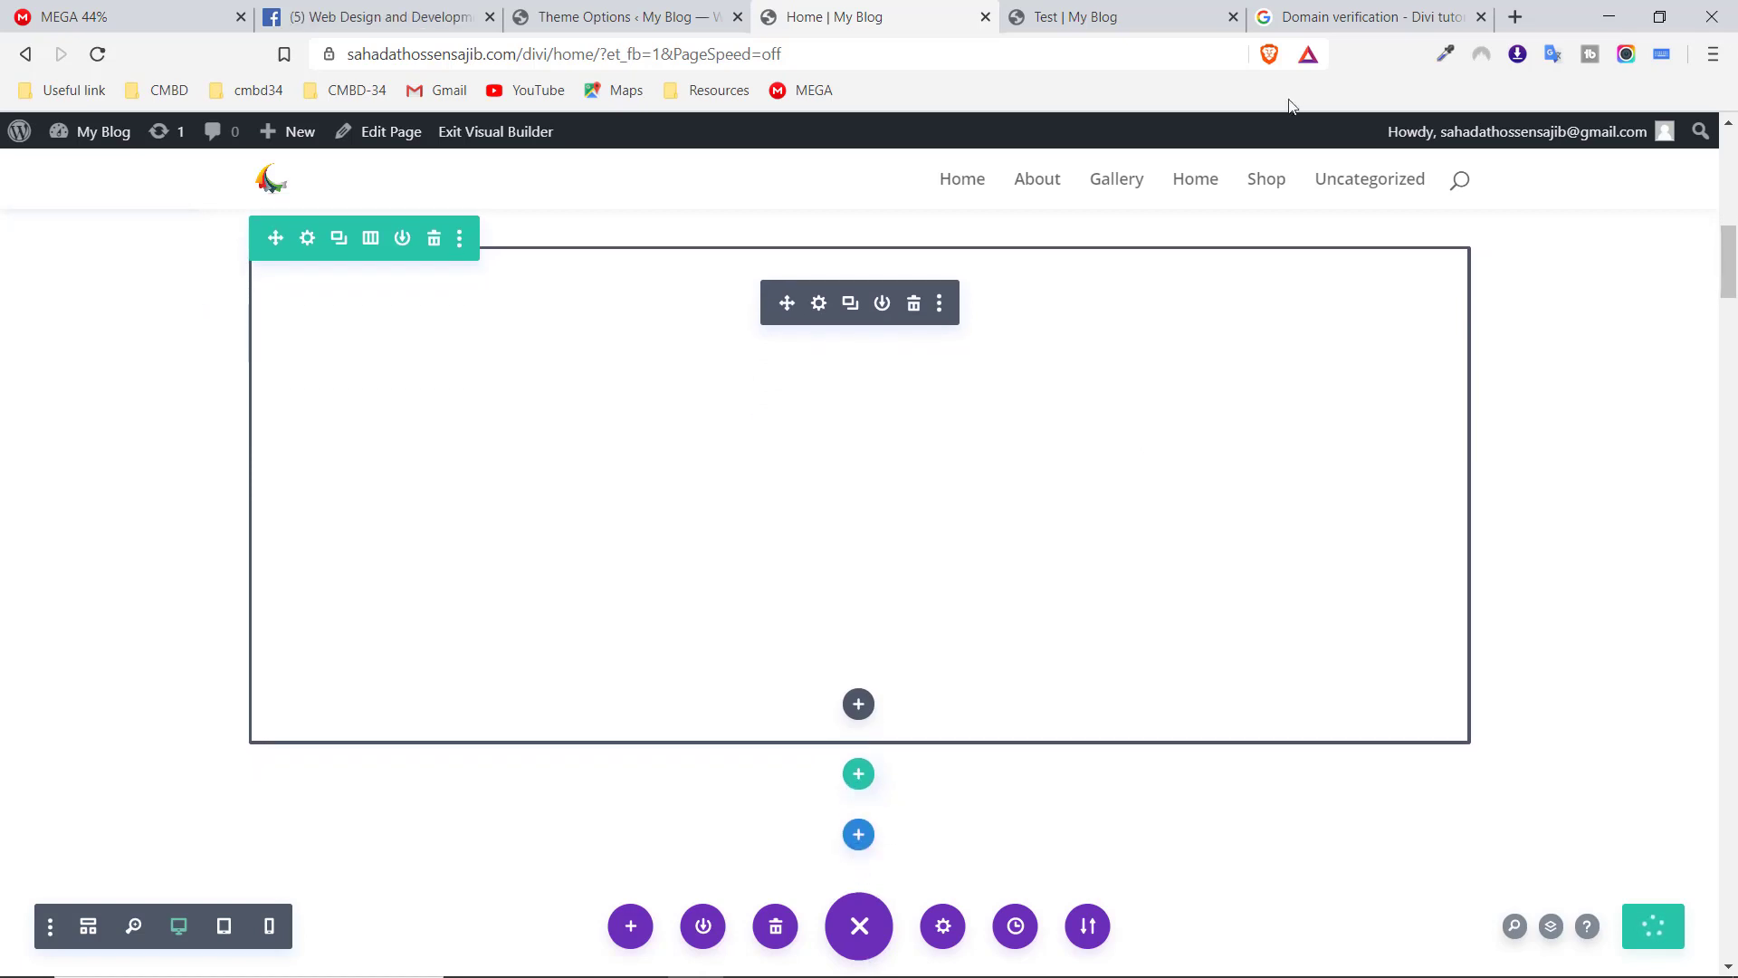
Review the allowed domains in the Google console and the Google API Key and maps script settings in Divi's Theme Options
click(1349, 16)
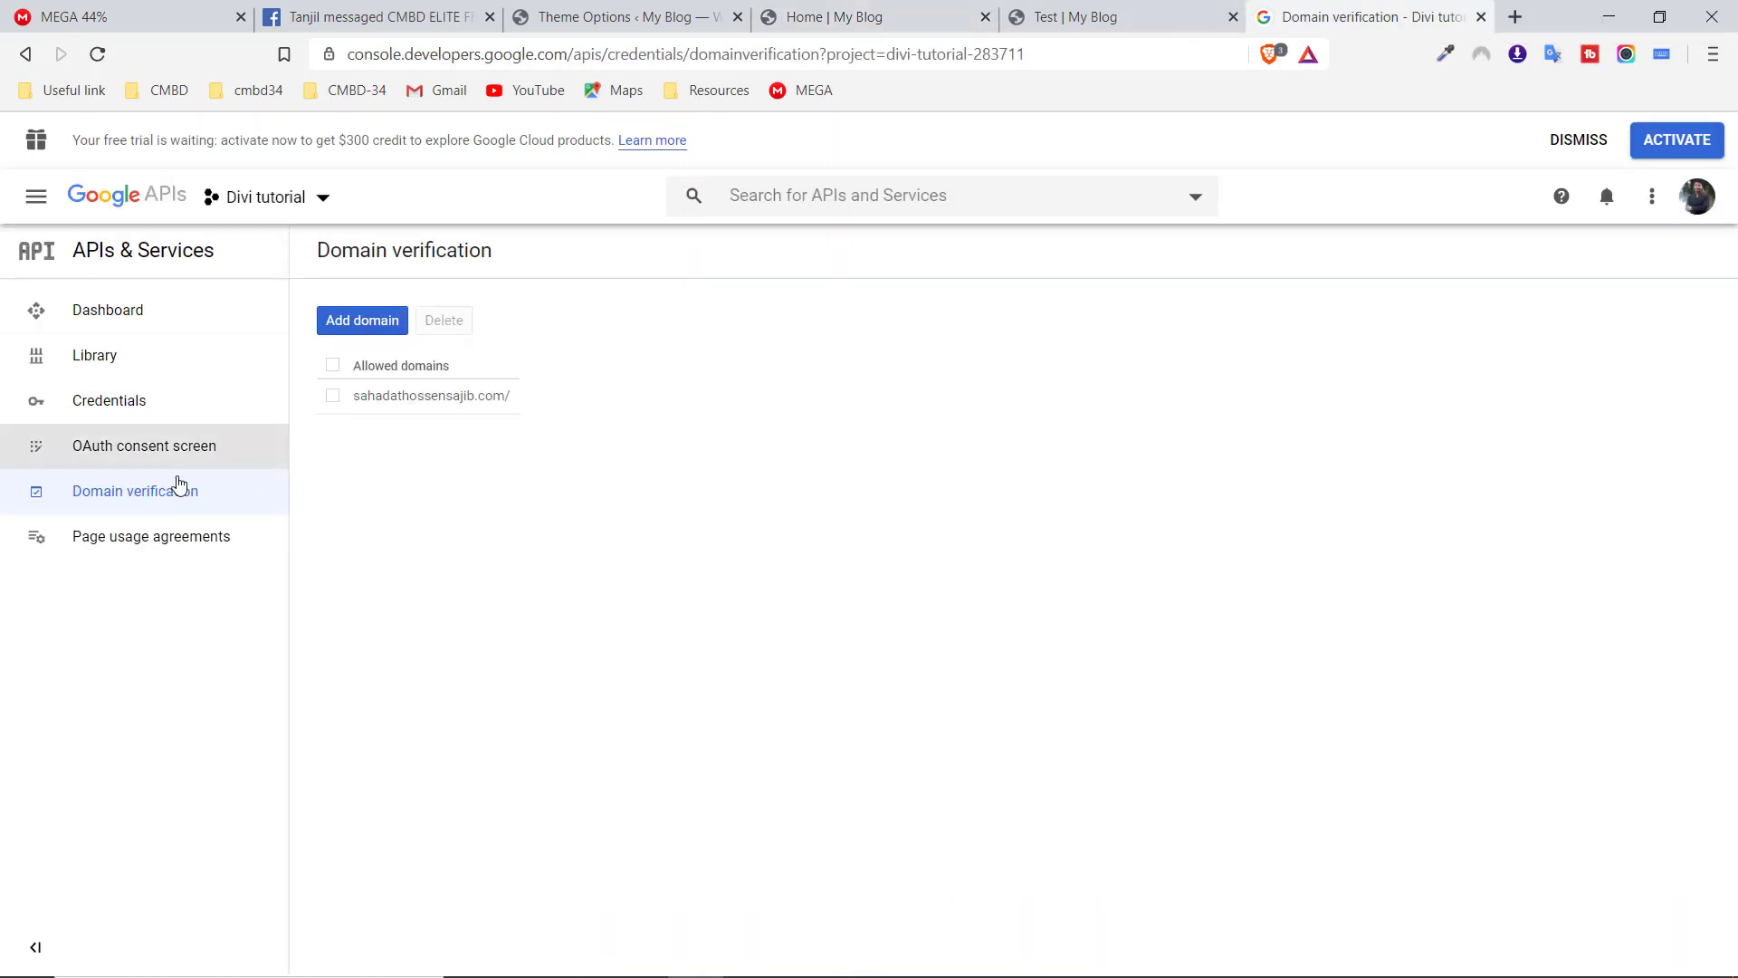
click(587, 18)
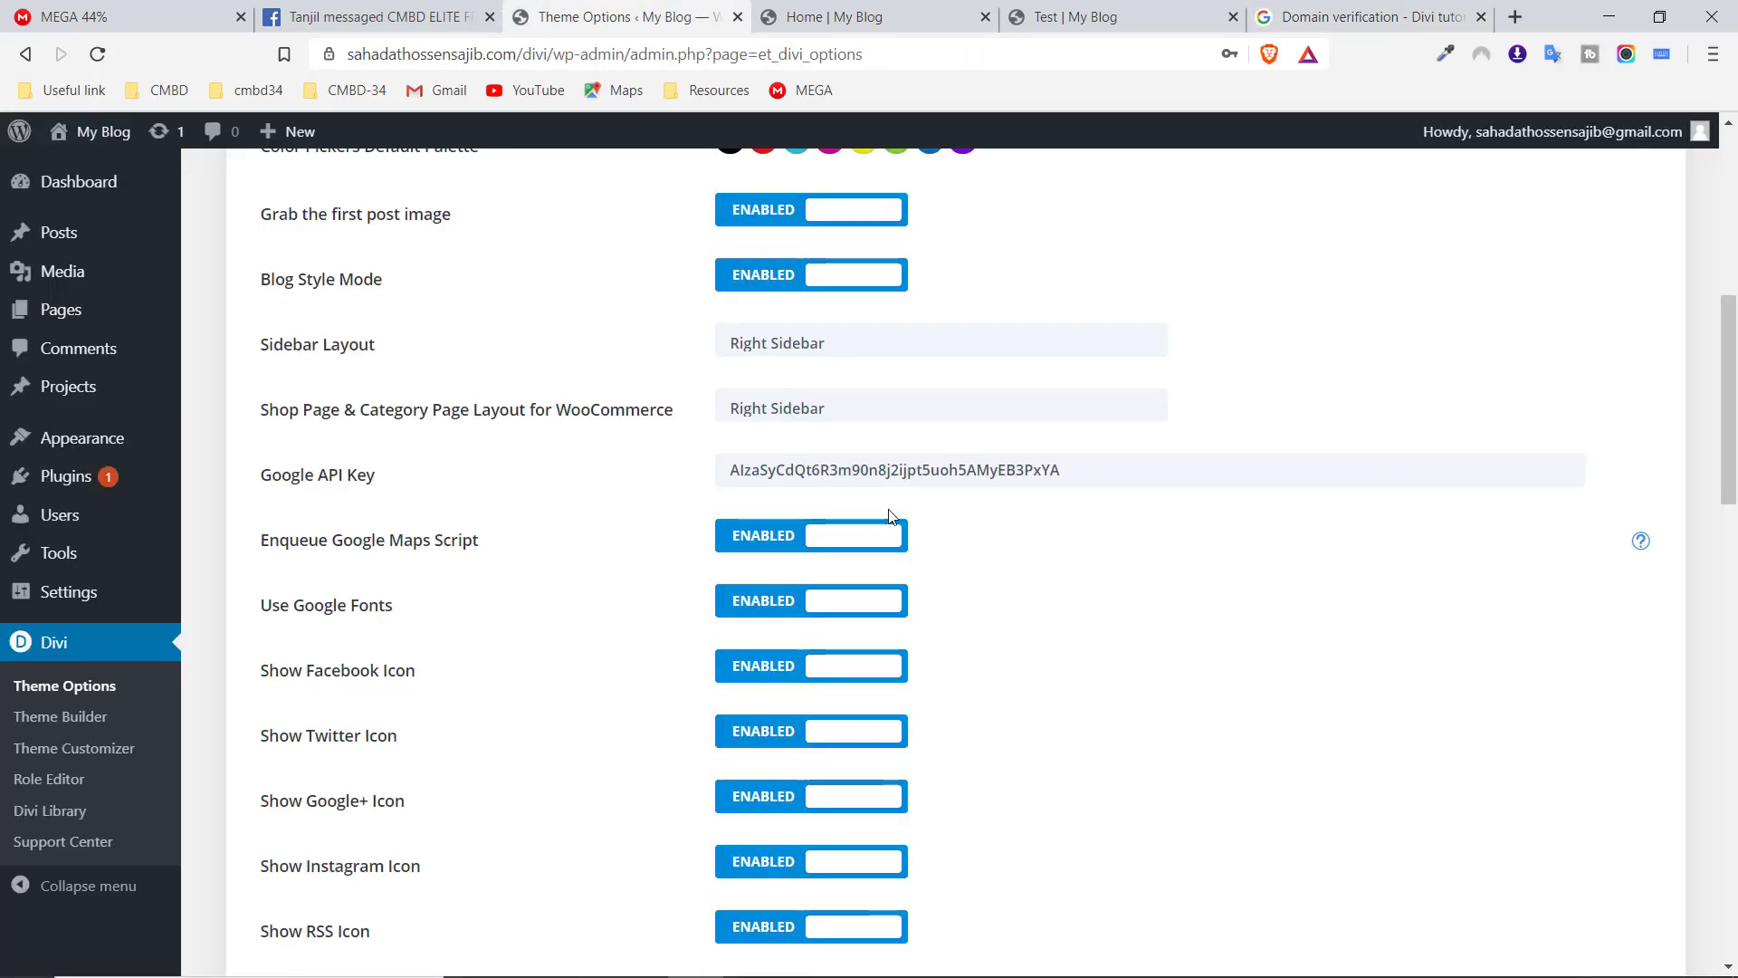
click(1131, 9)
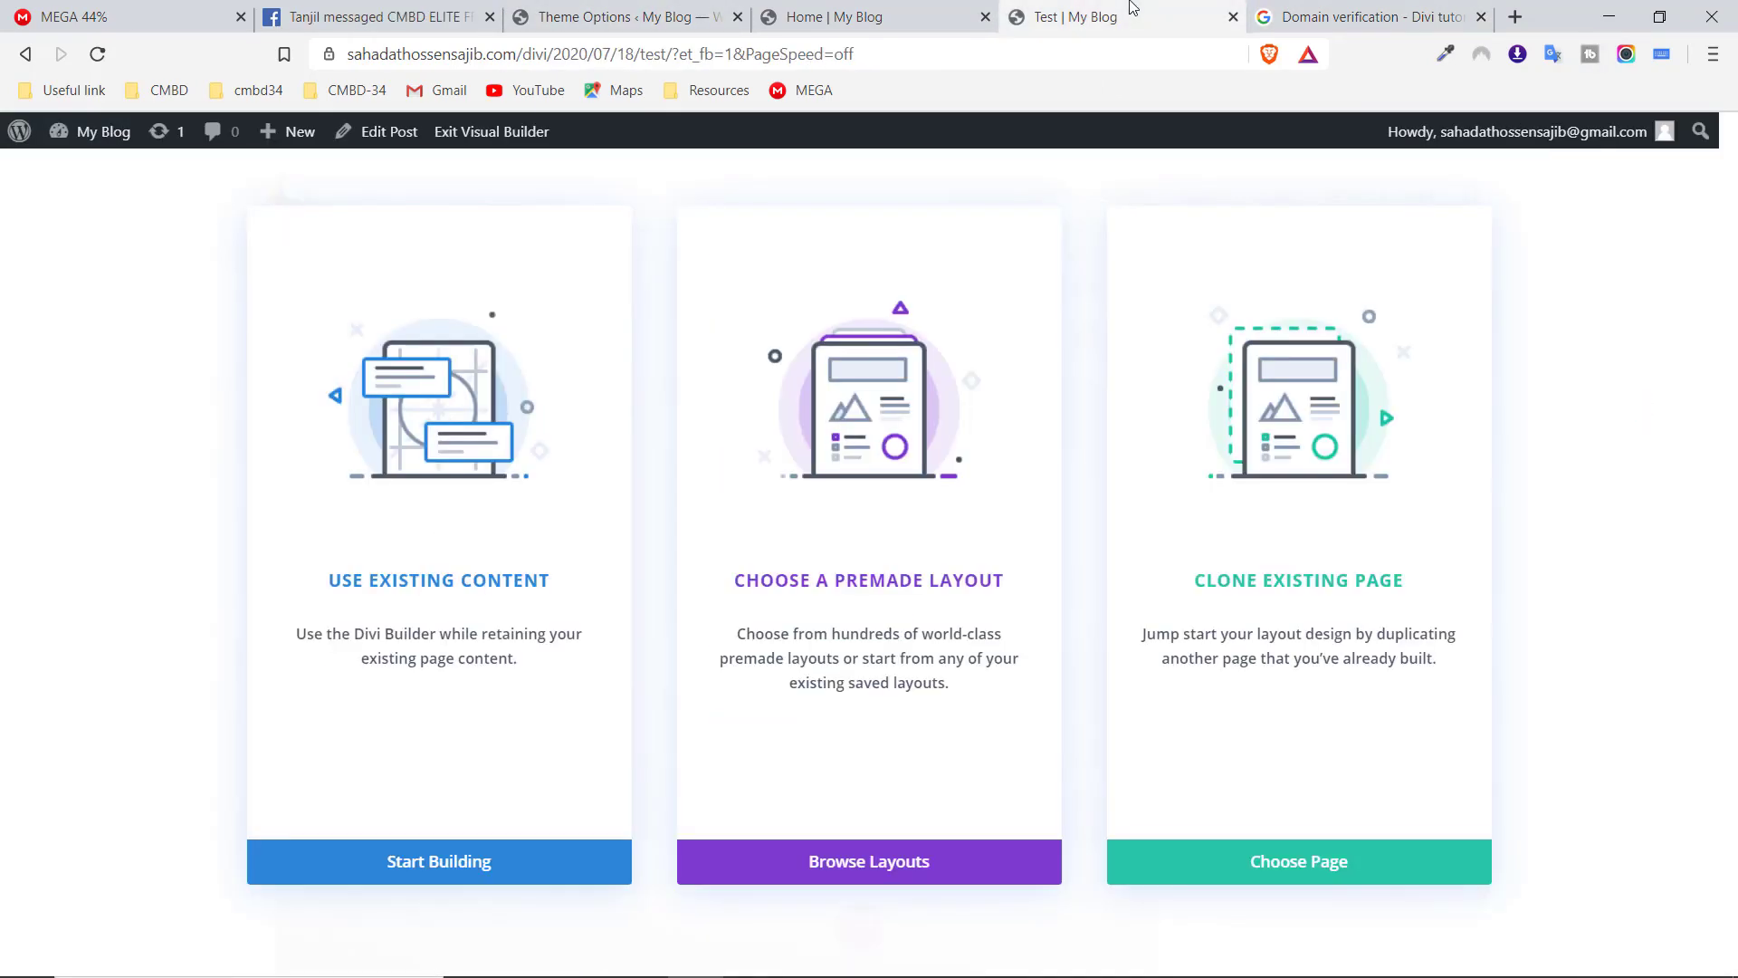
click(873, 14)
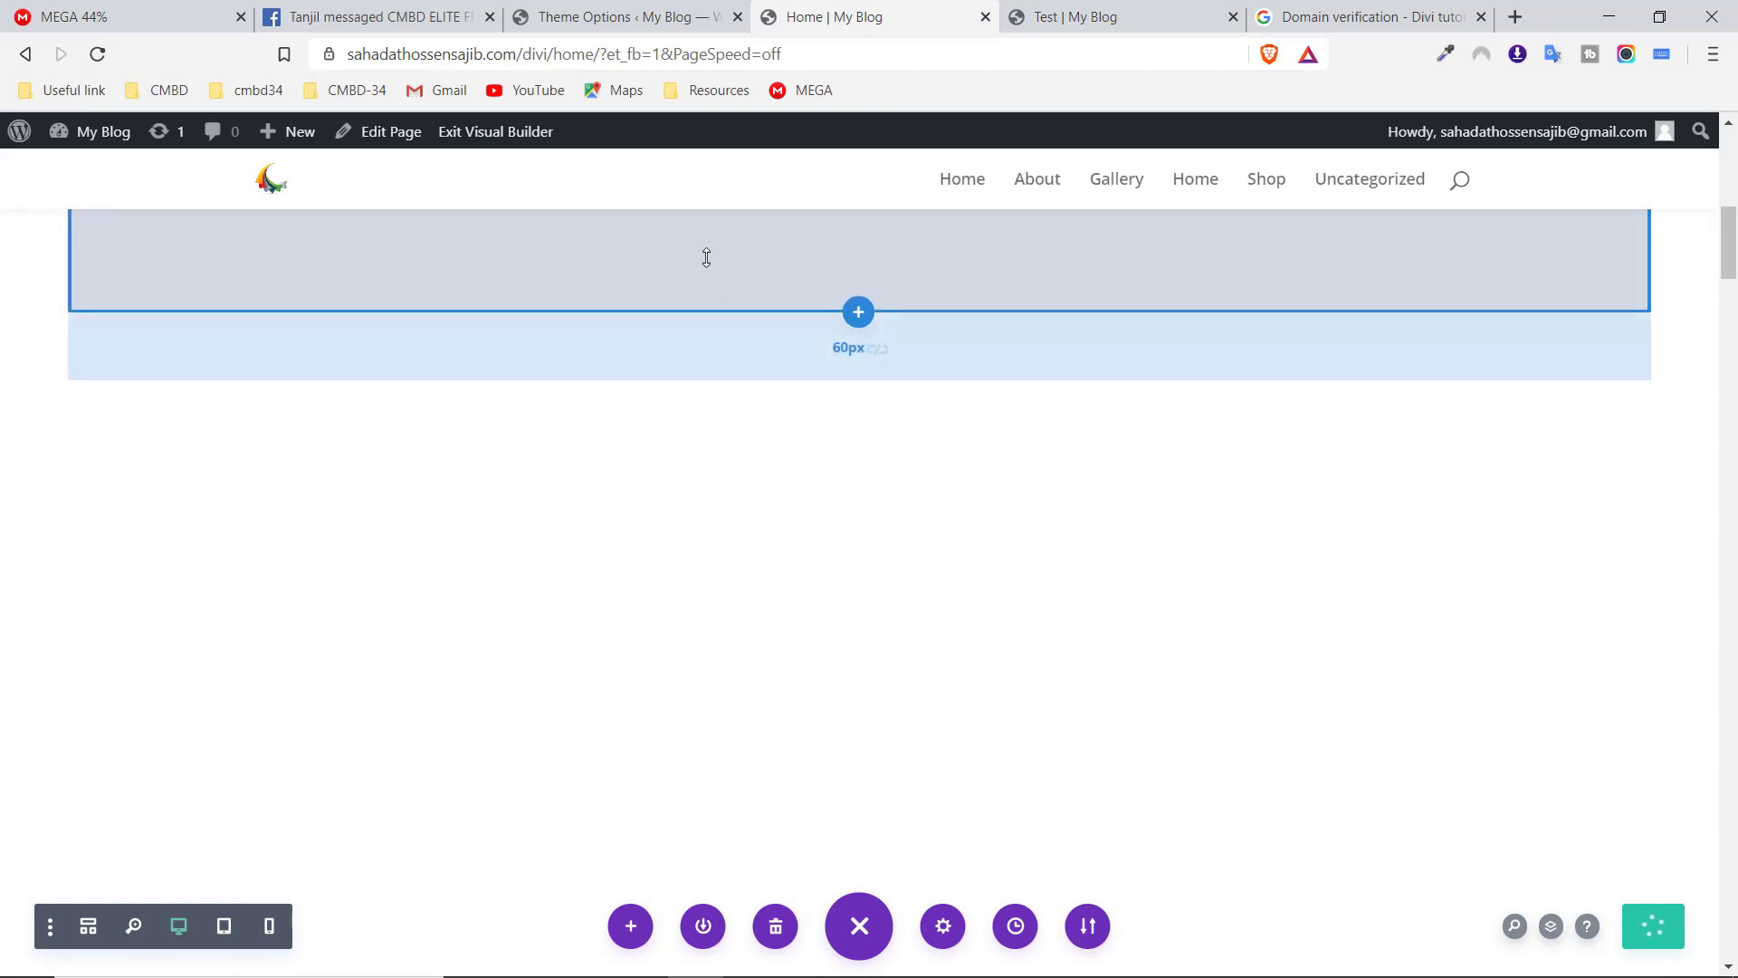
click(612, 11)
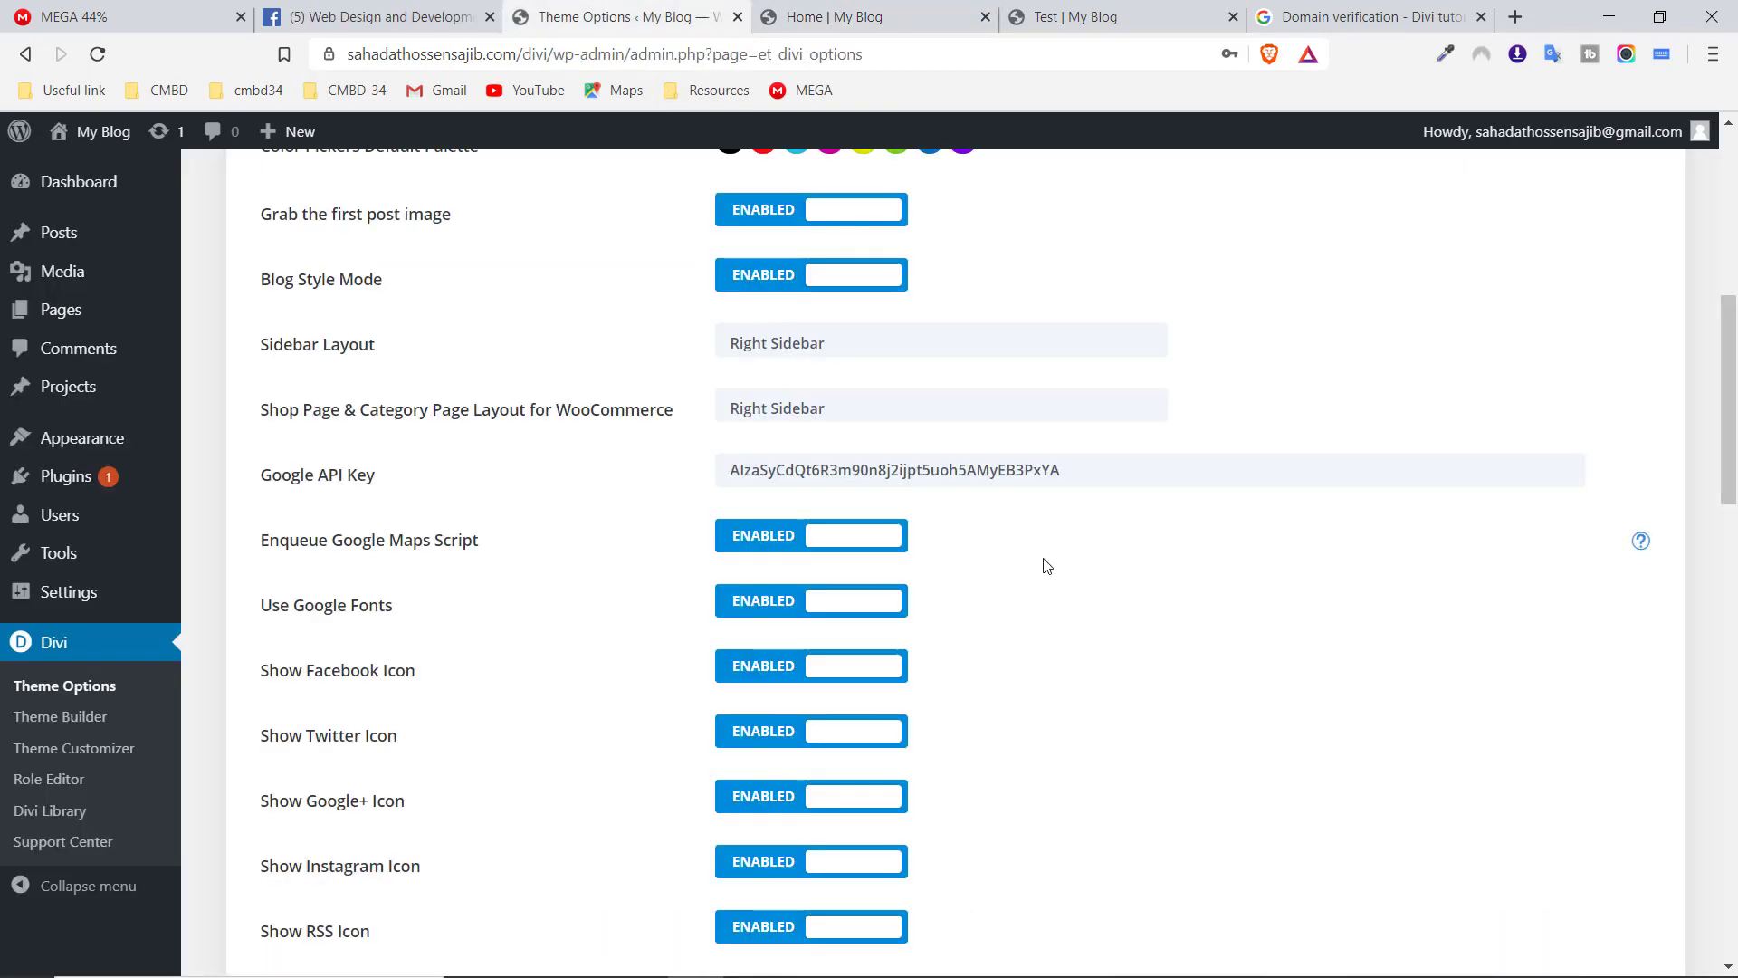